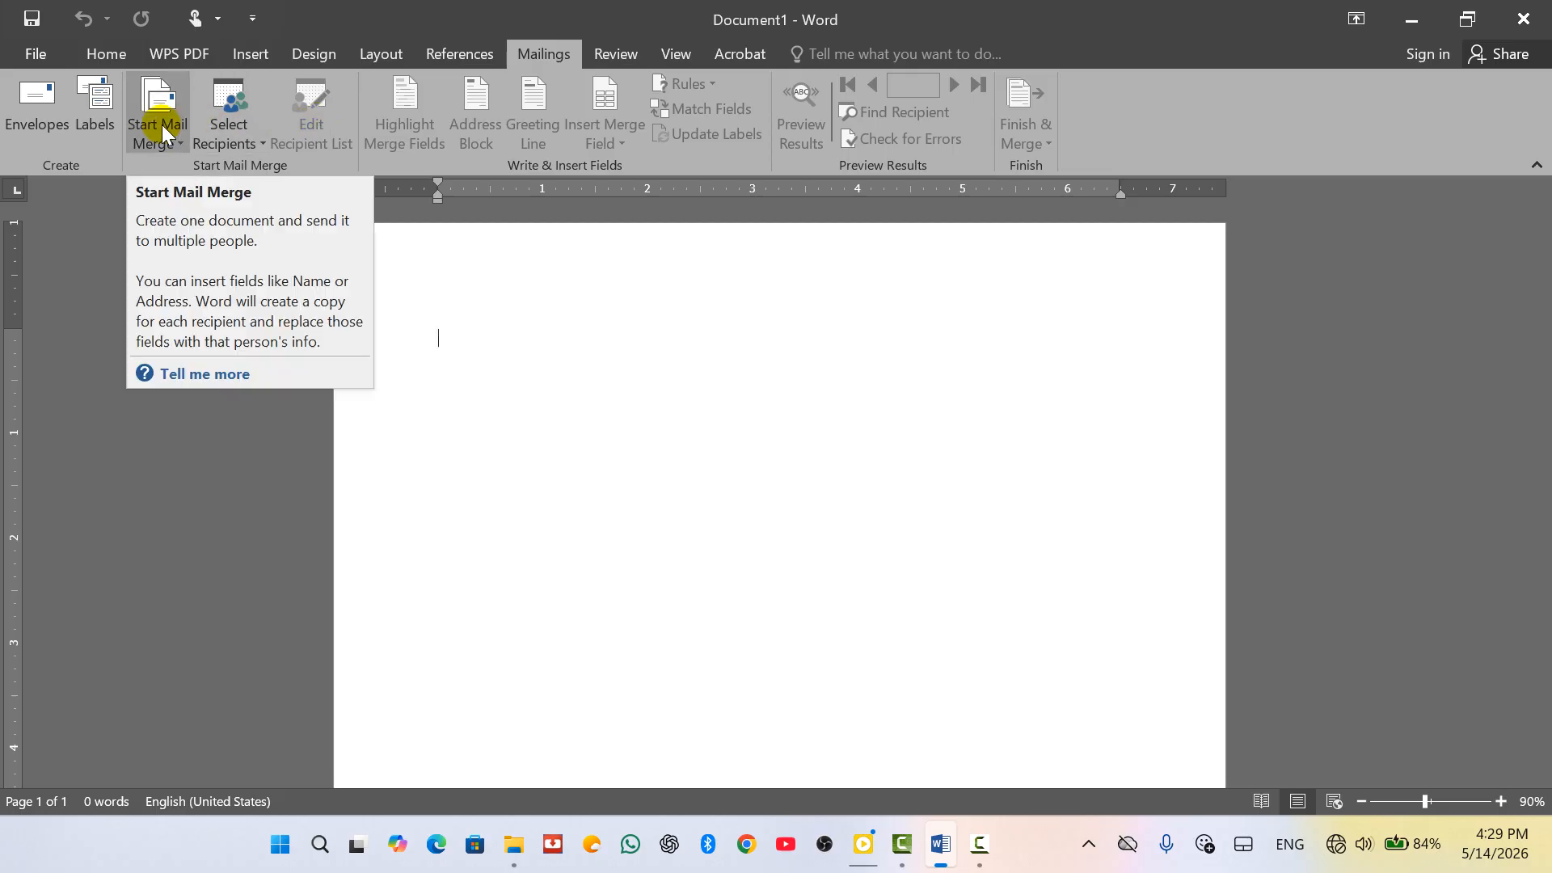
Open گران.docx from the desktop and allow its database data to load.
click(1411, 16)
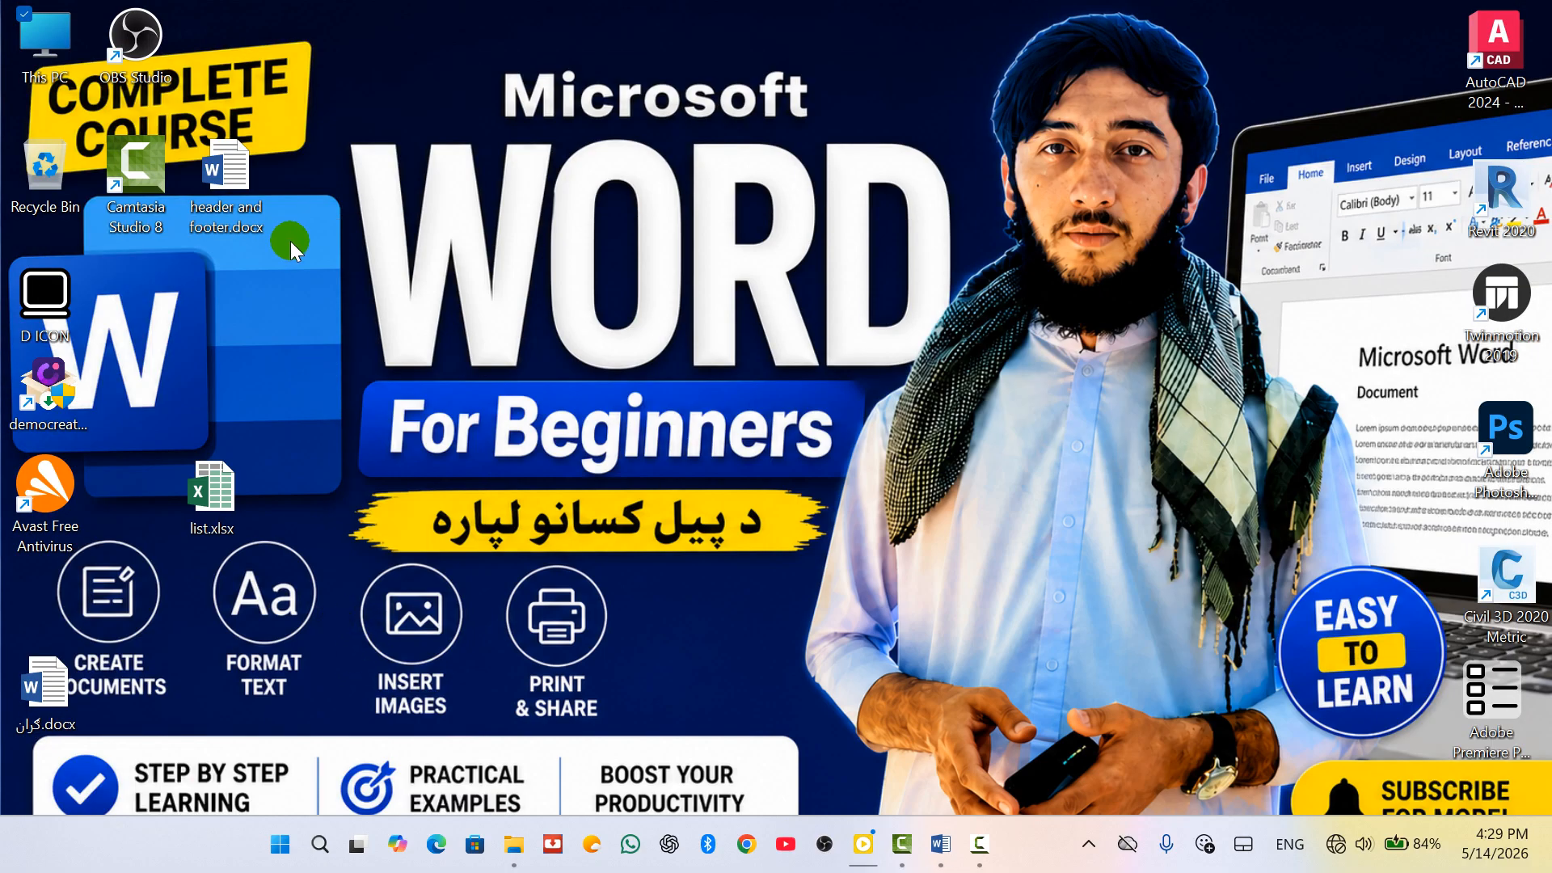
double_click(33, 703)
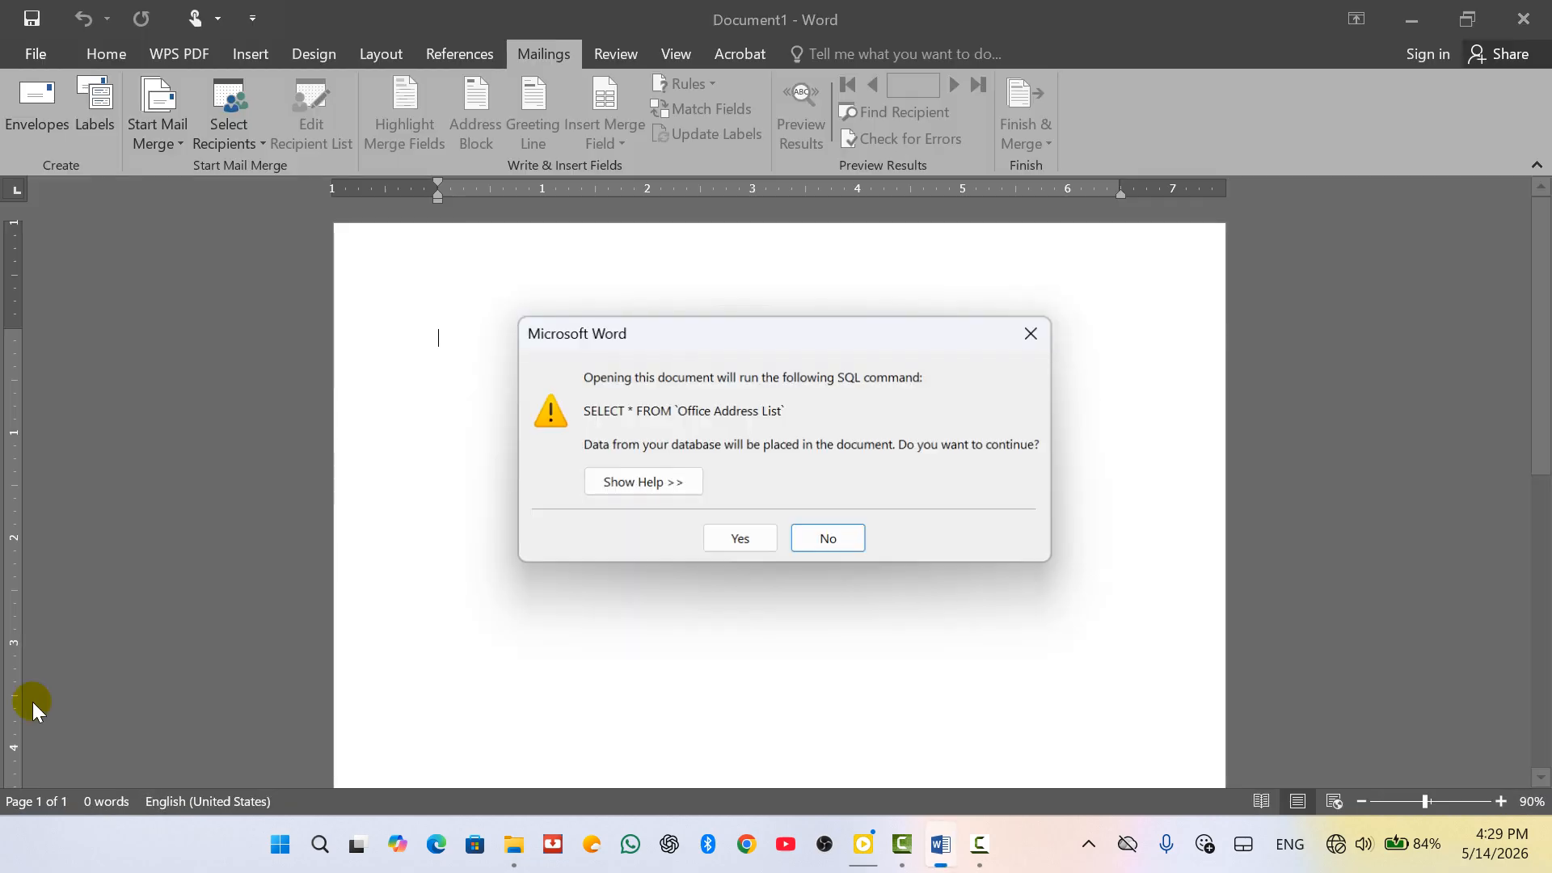
click(740, 539)
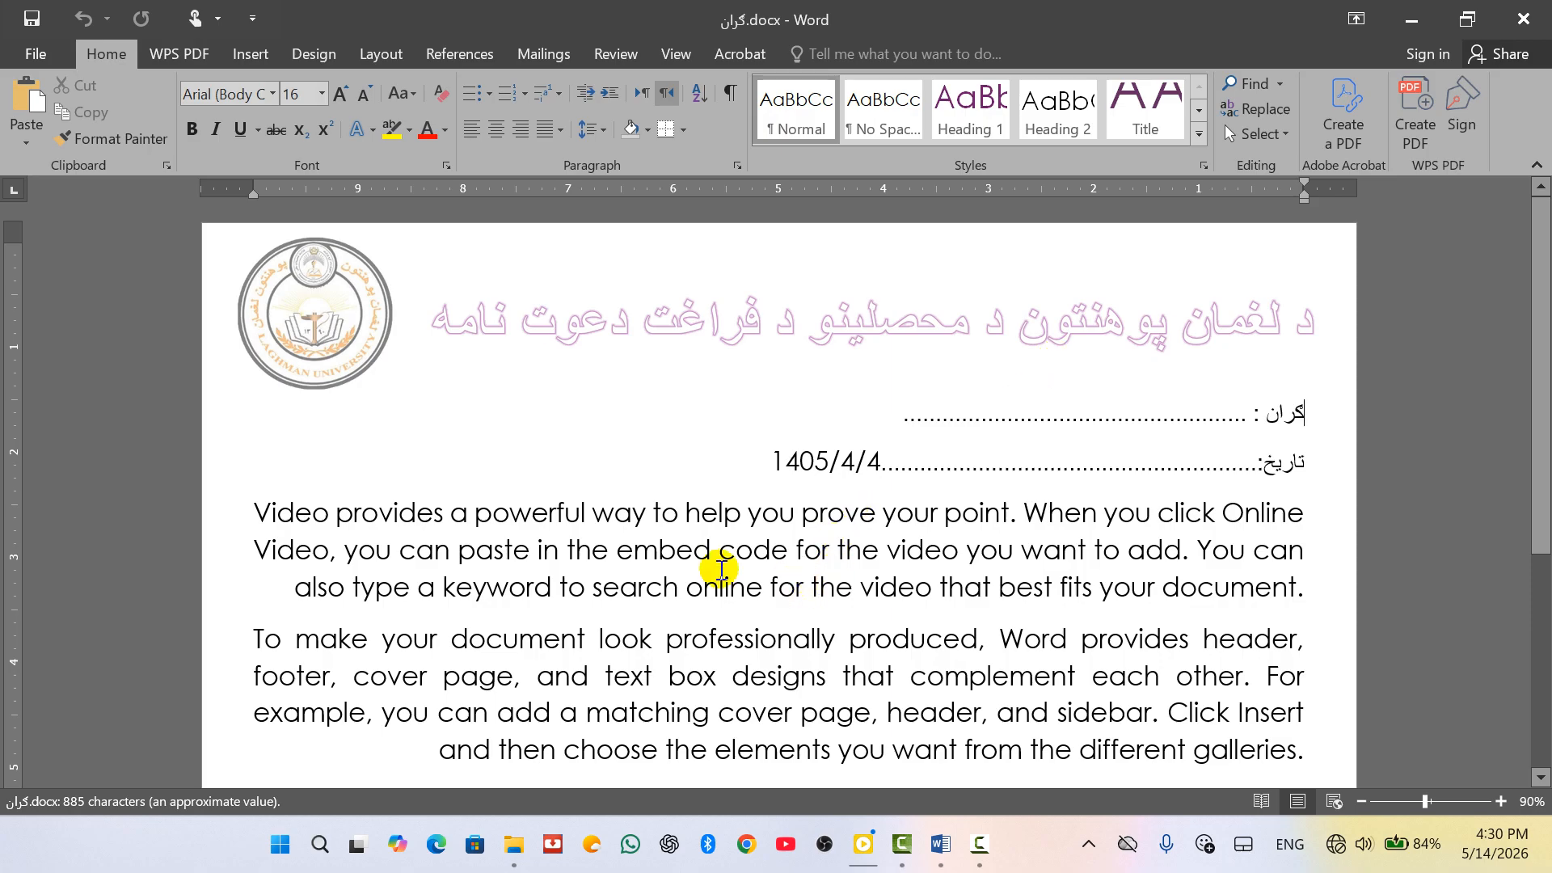
scroll(695, 550, down, 3)
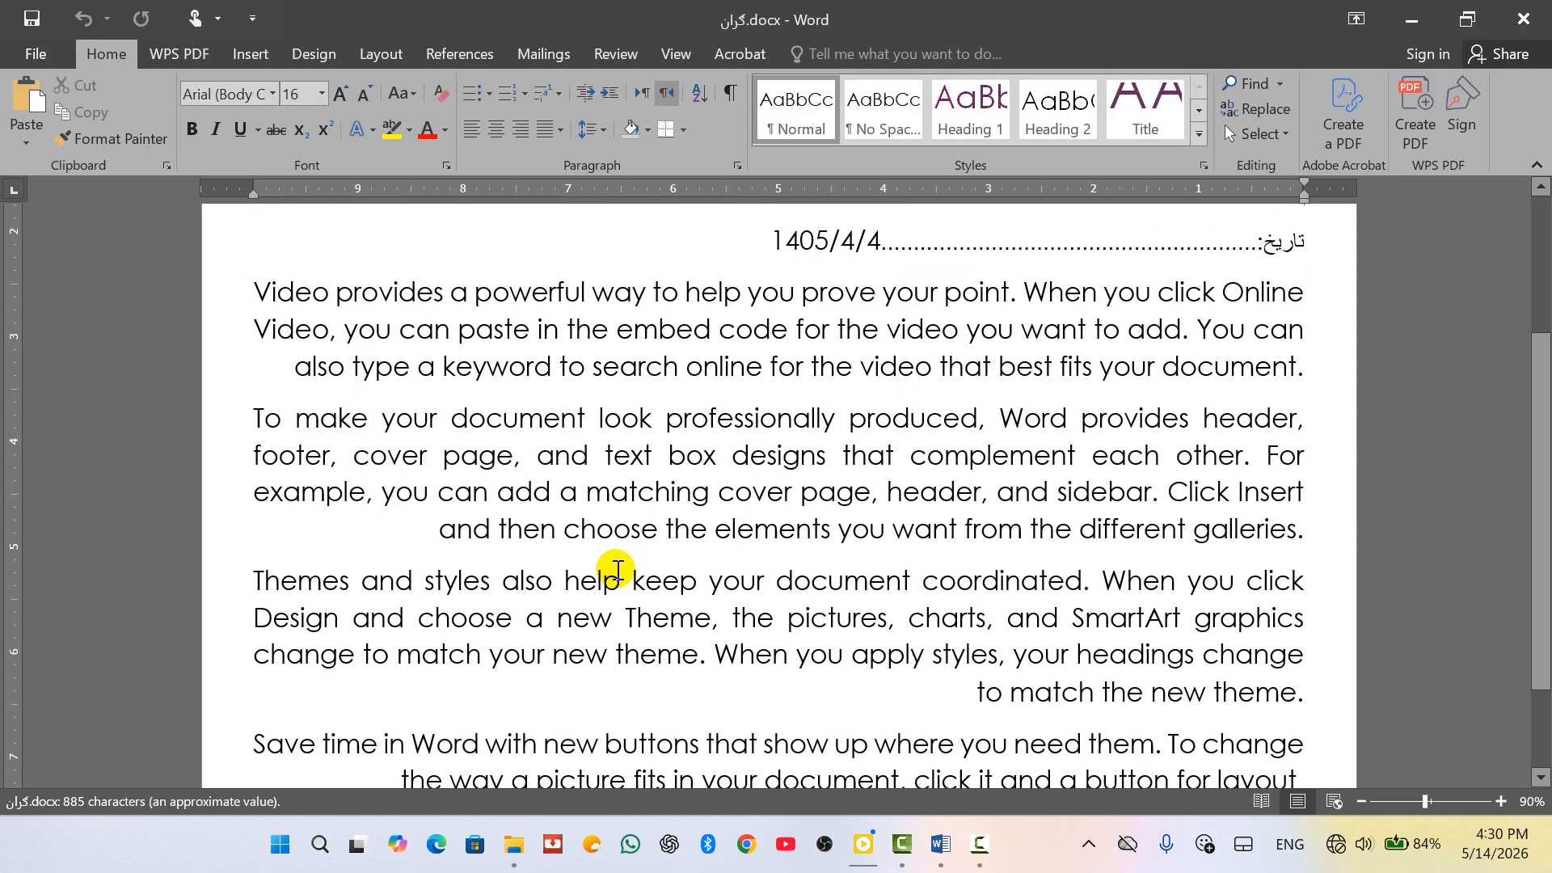
scroll(1108, 488, down, 2)
scroll(405, 413, up, 5)
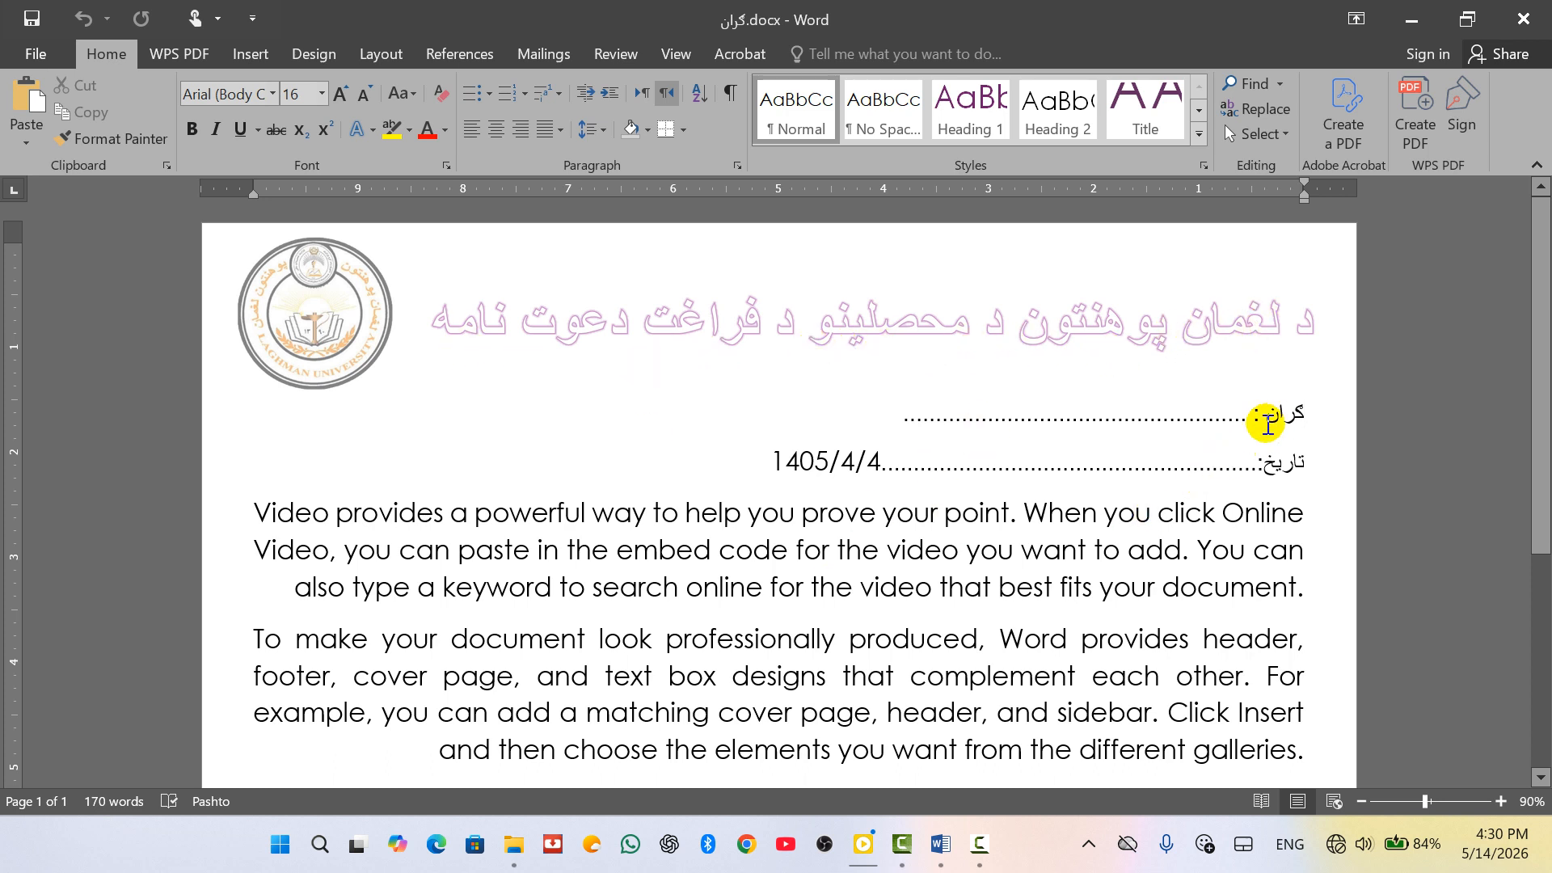
drag(1241, 417, 907, 419)
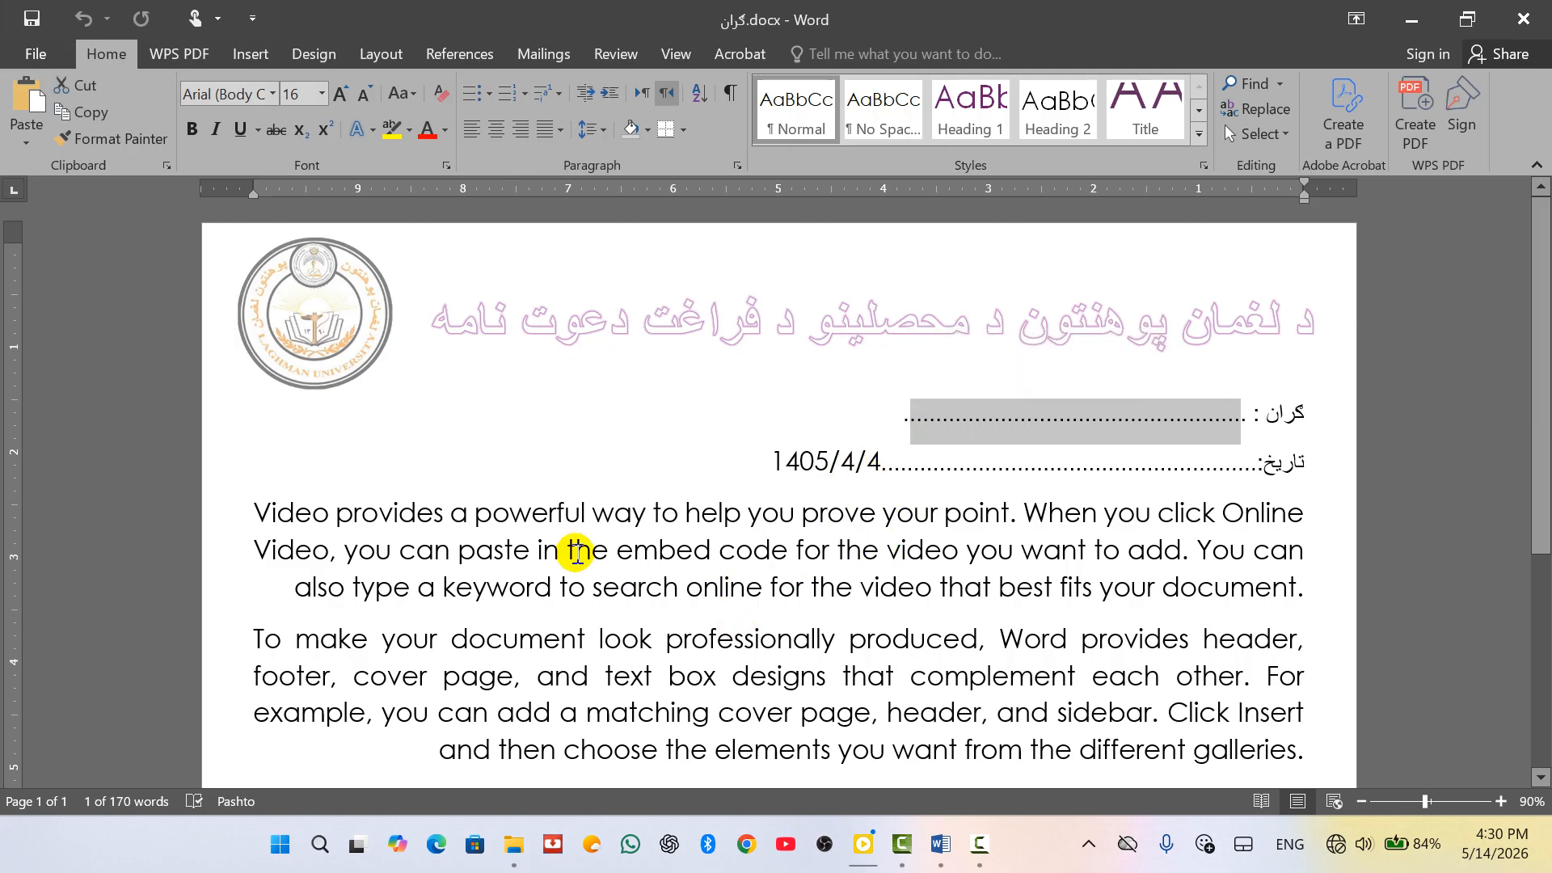
click(484, 522)
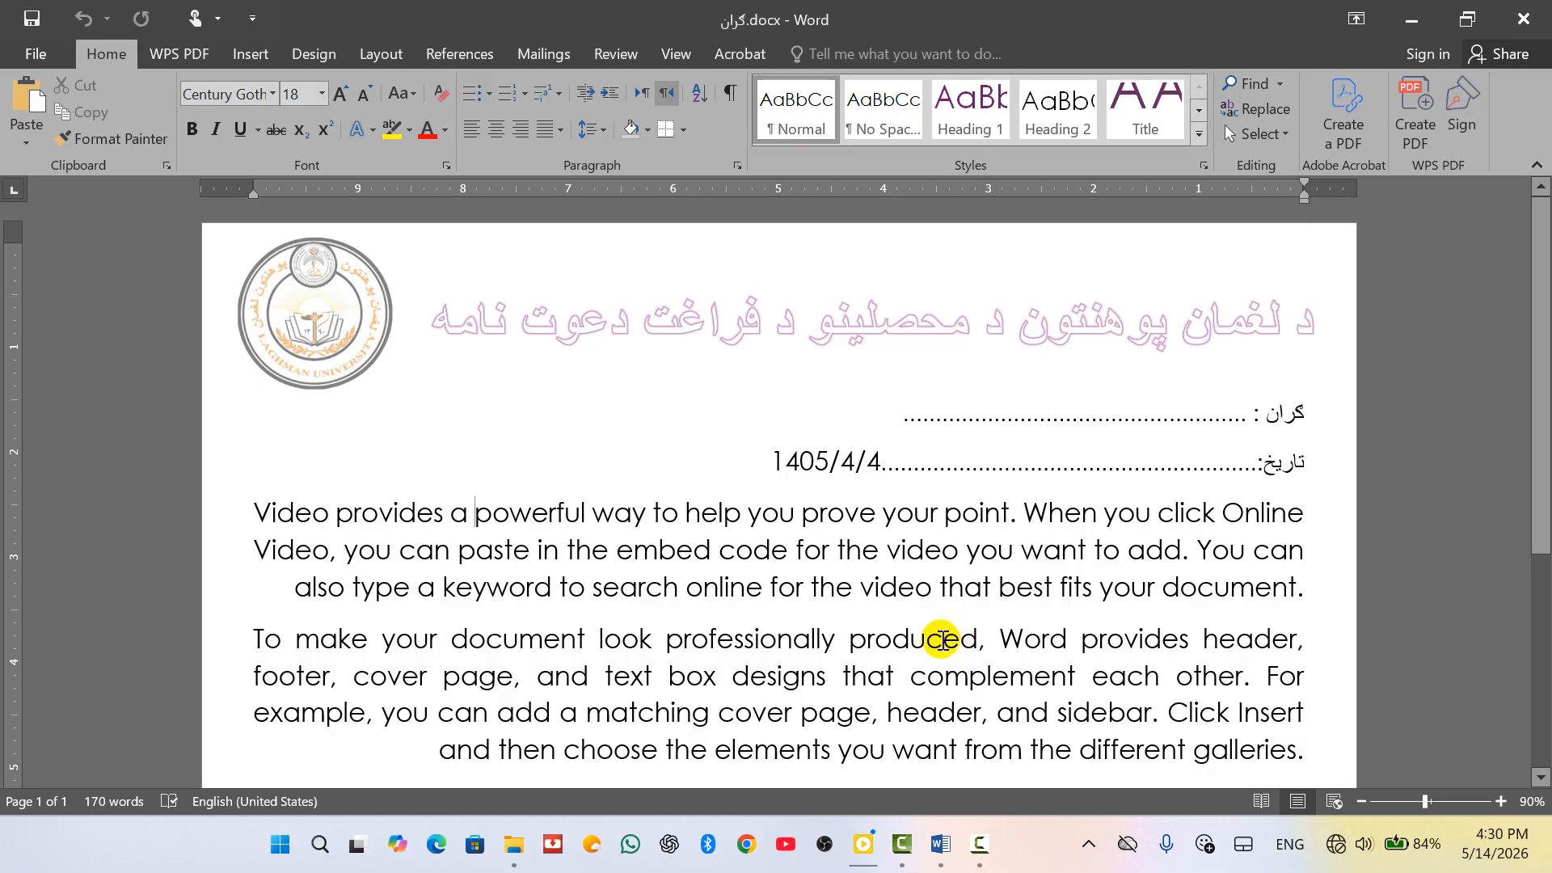
click(927, 548)
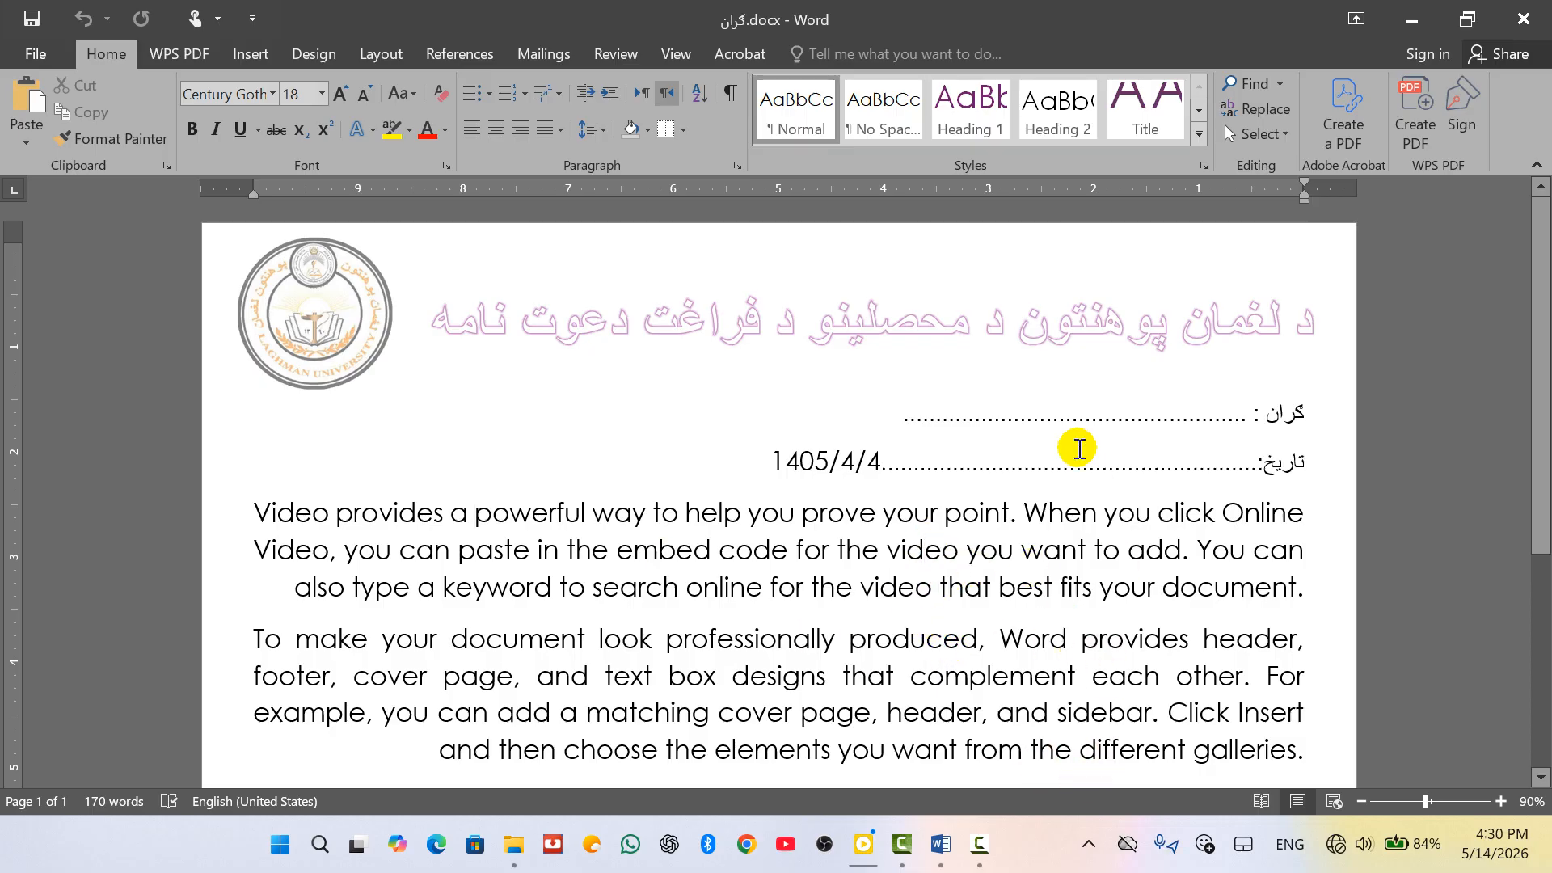
Attach Sheet1$ of list.xlsx from the Desktop as the mail merge recipient list, with the first row as column headers.
click(546, 56)
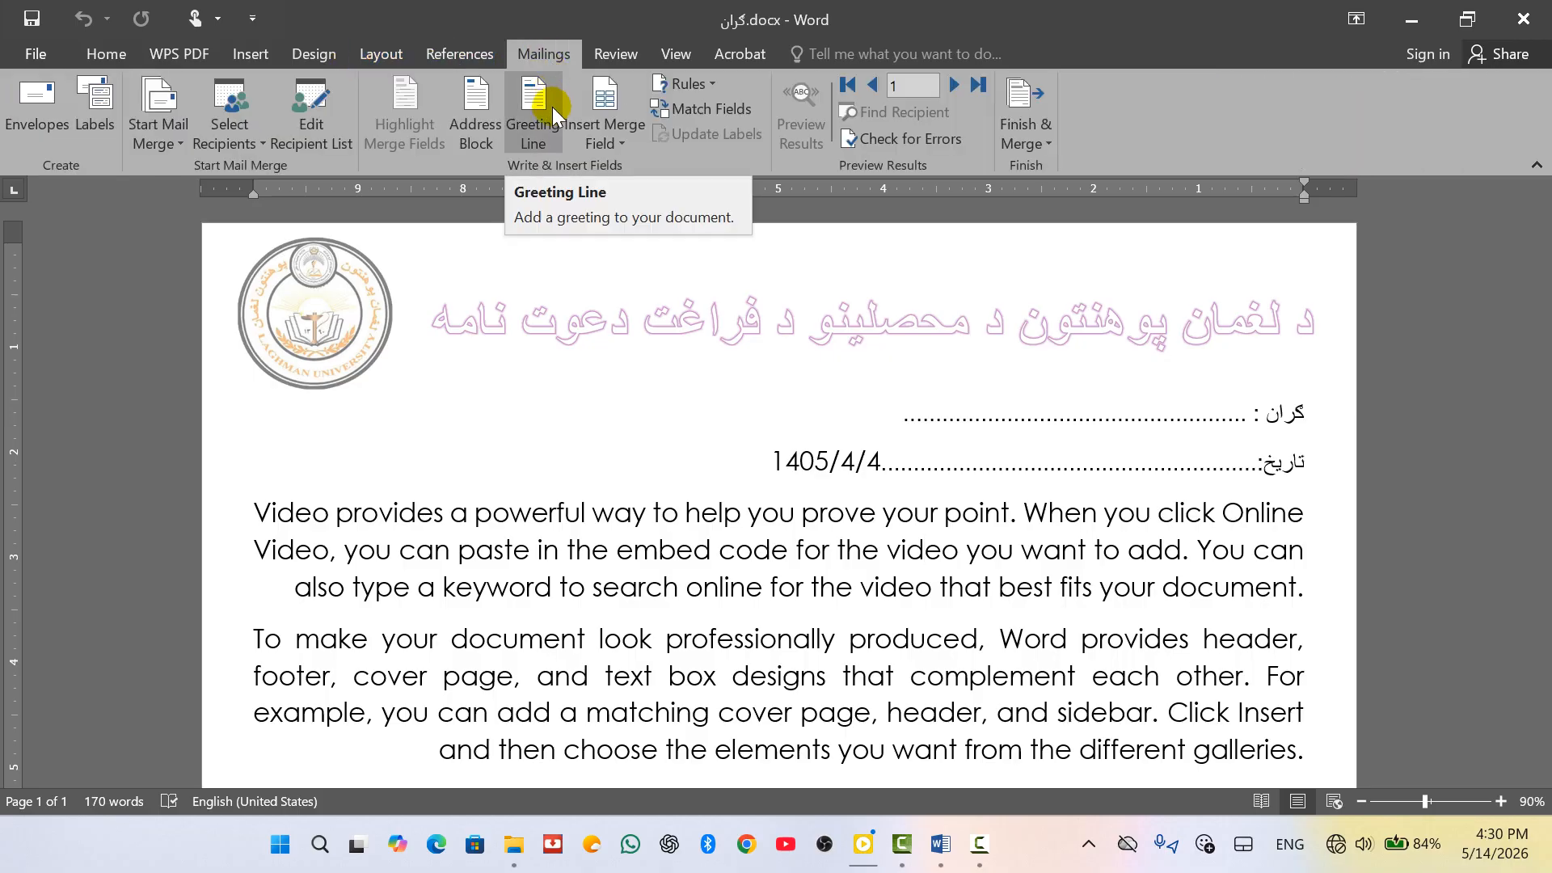
click(249, 147)
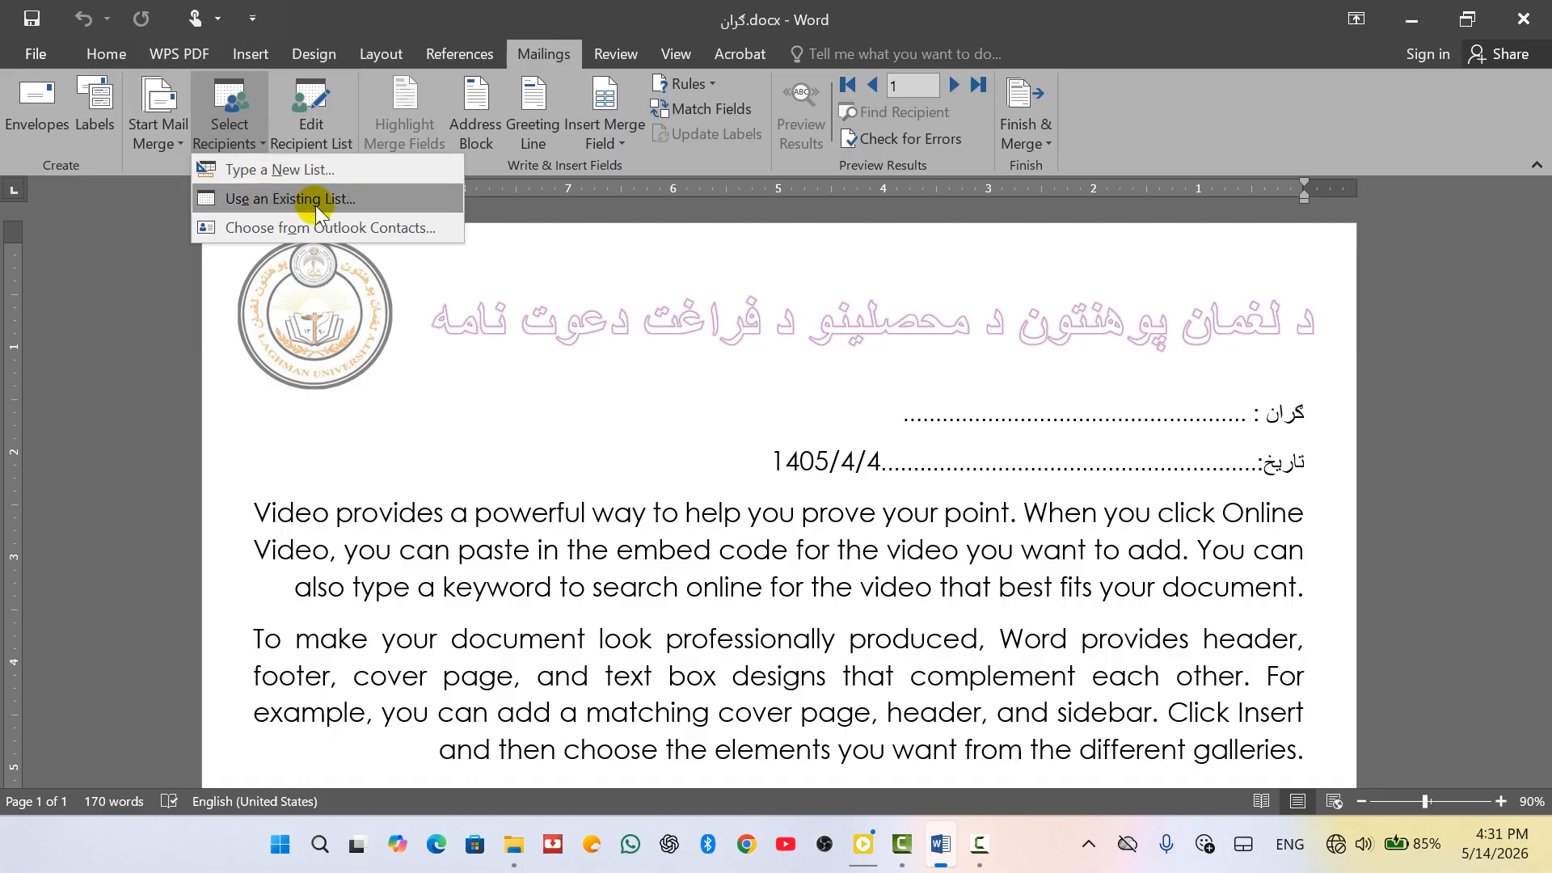
click(345, 194)
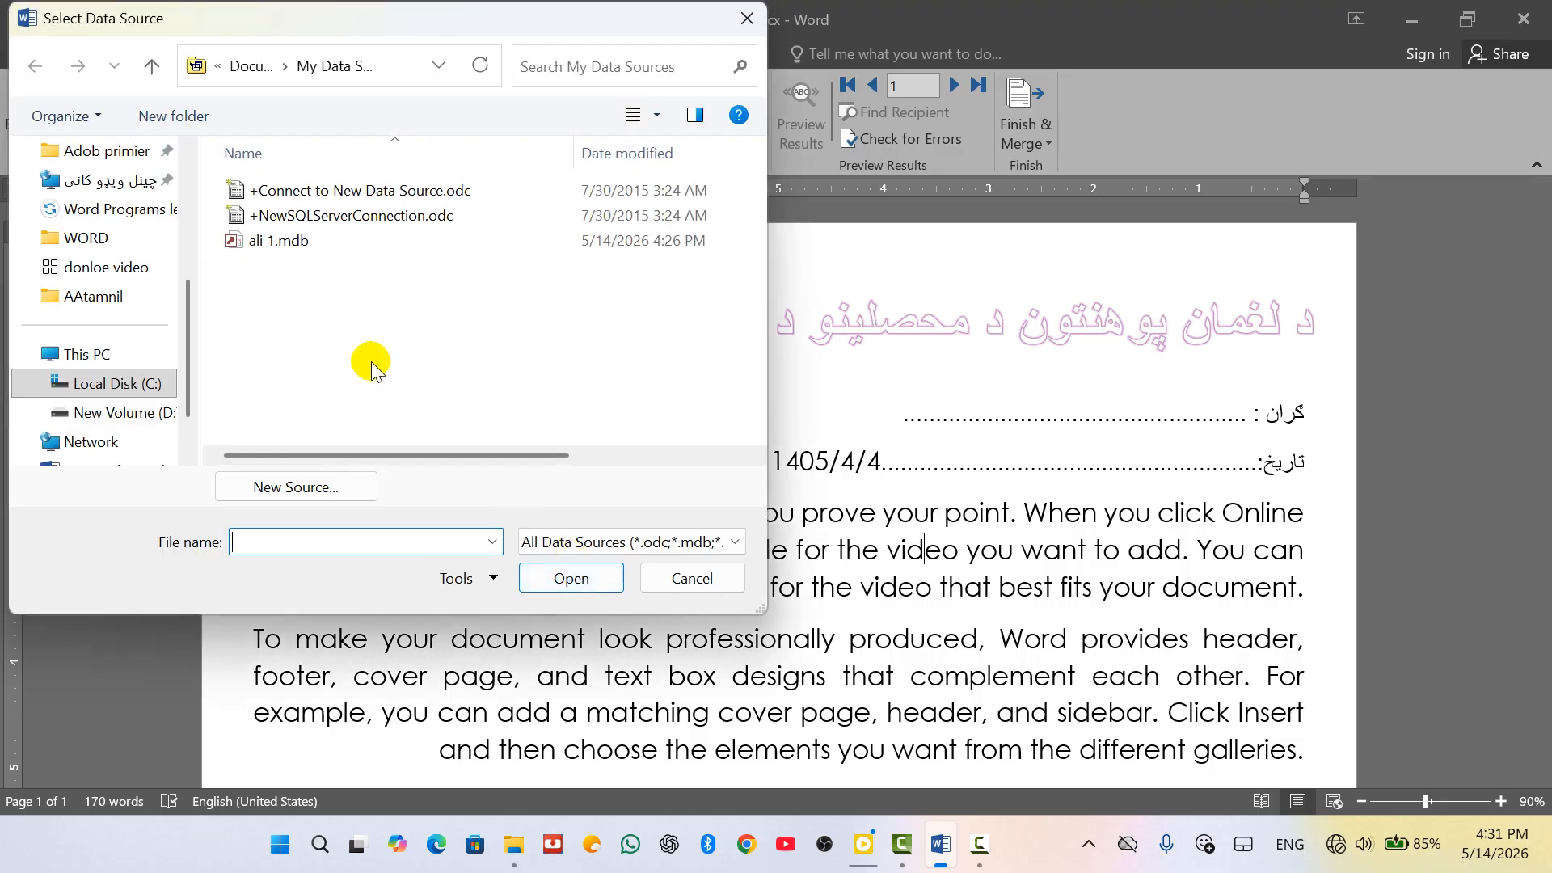
scroll(129, 293, up, 3)
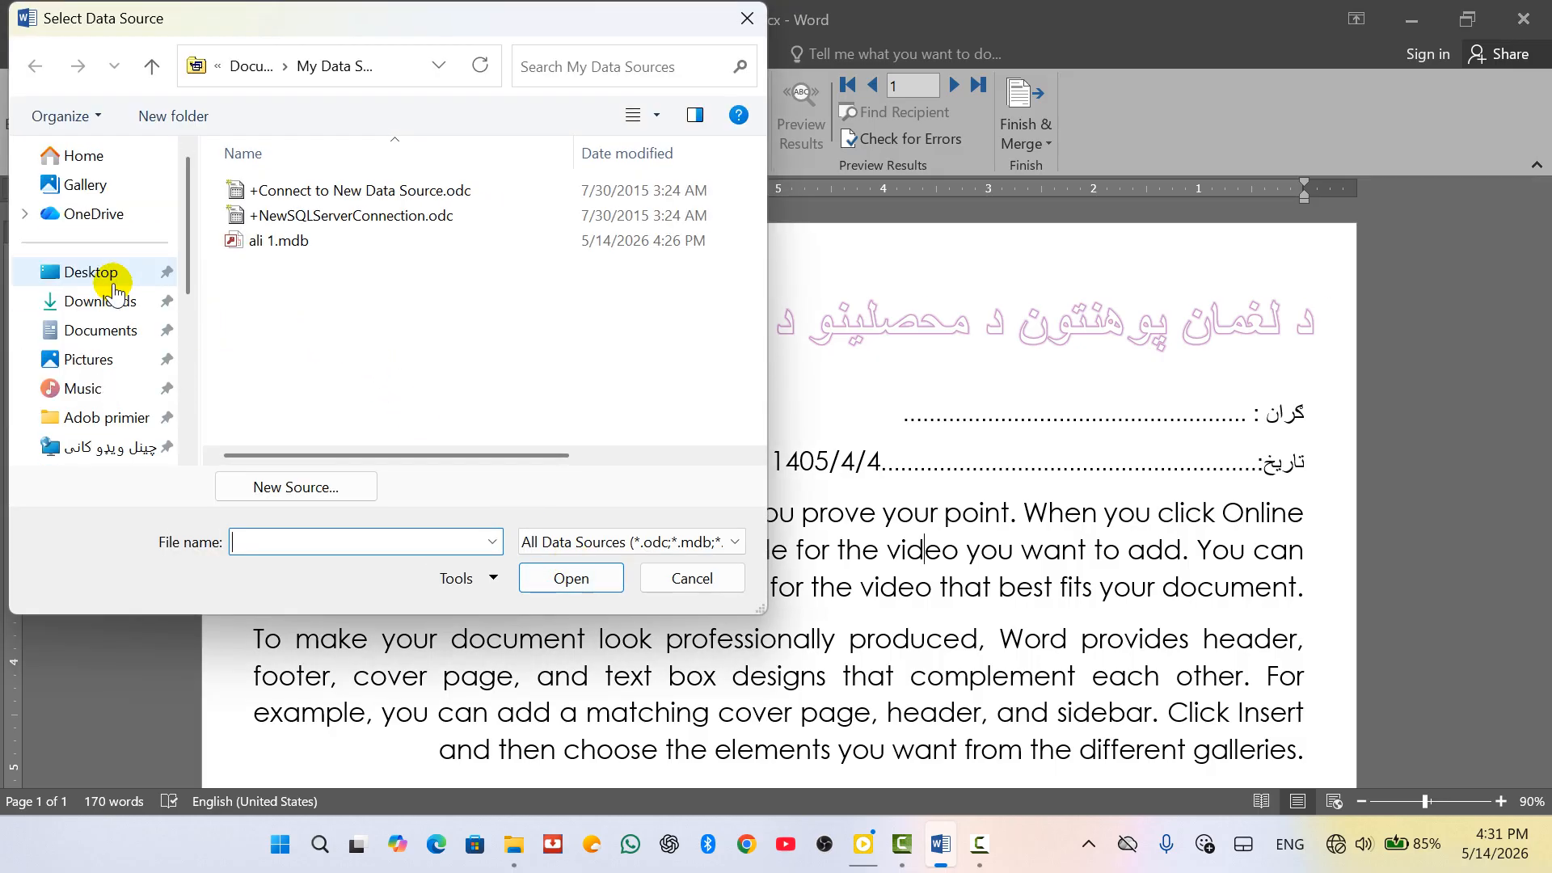
click(100, 282)
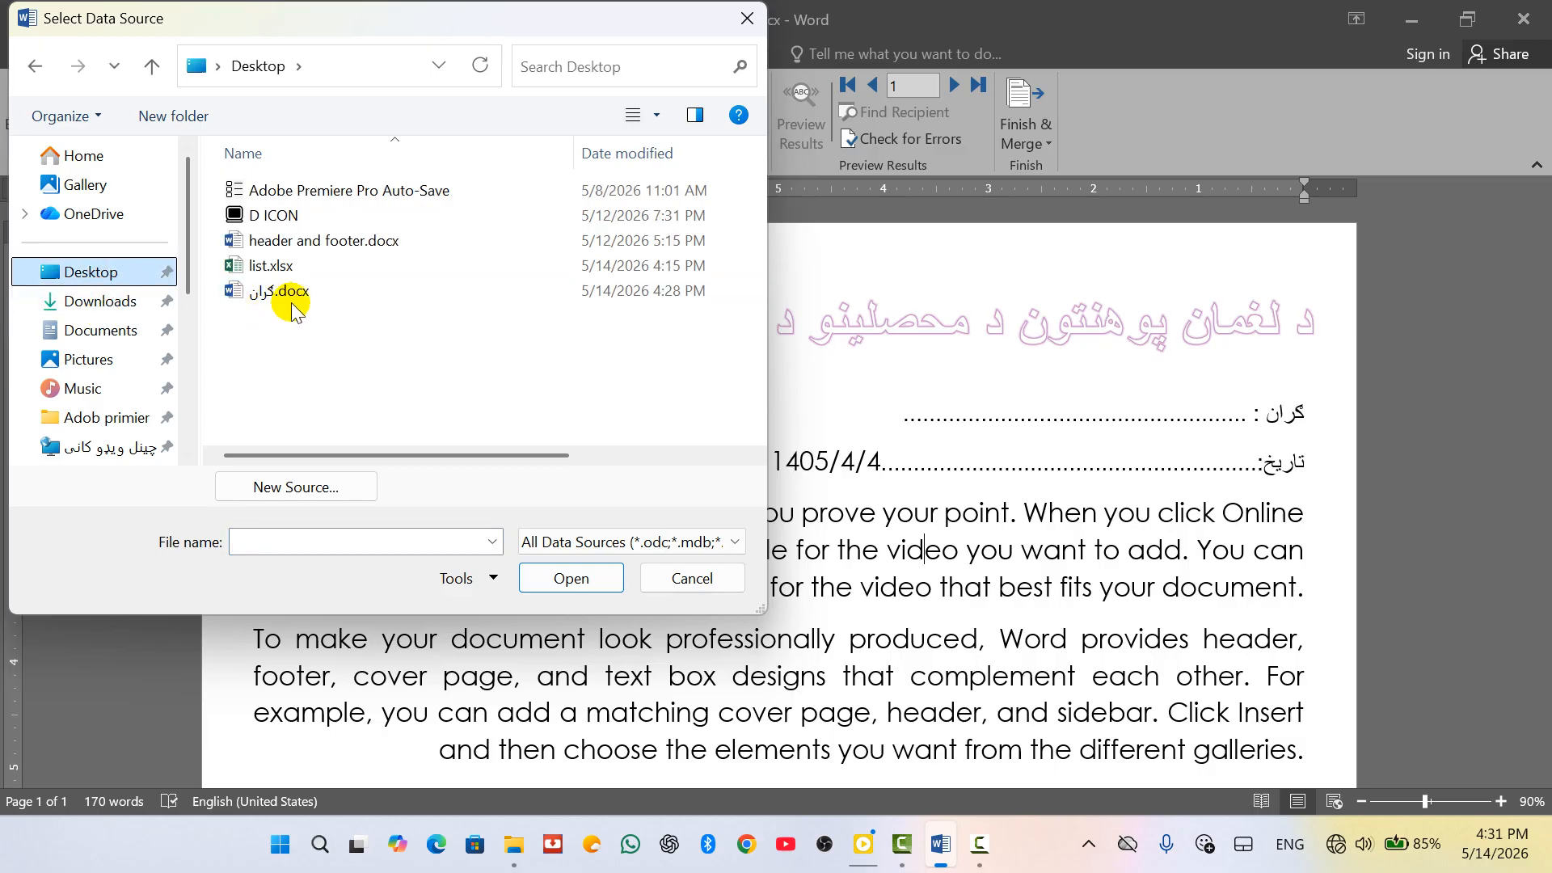
click(283, 265)
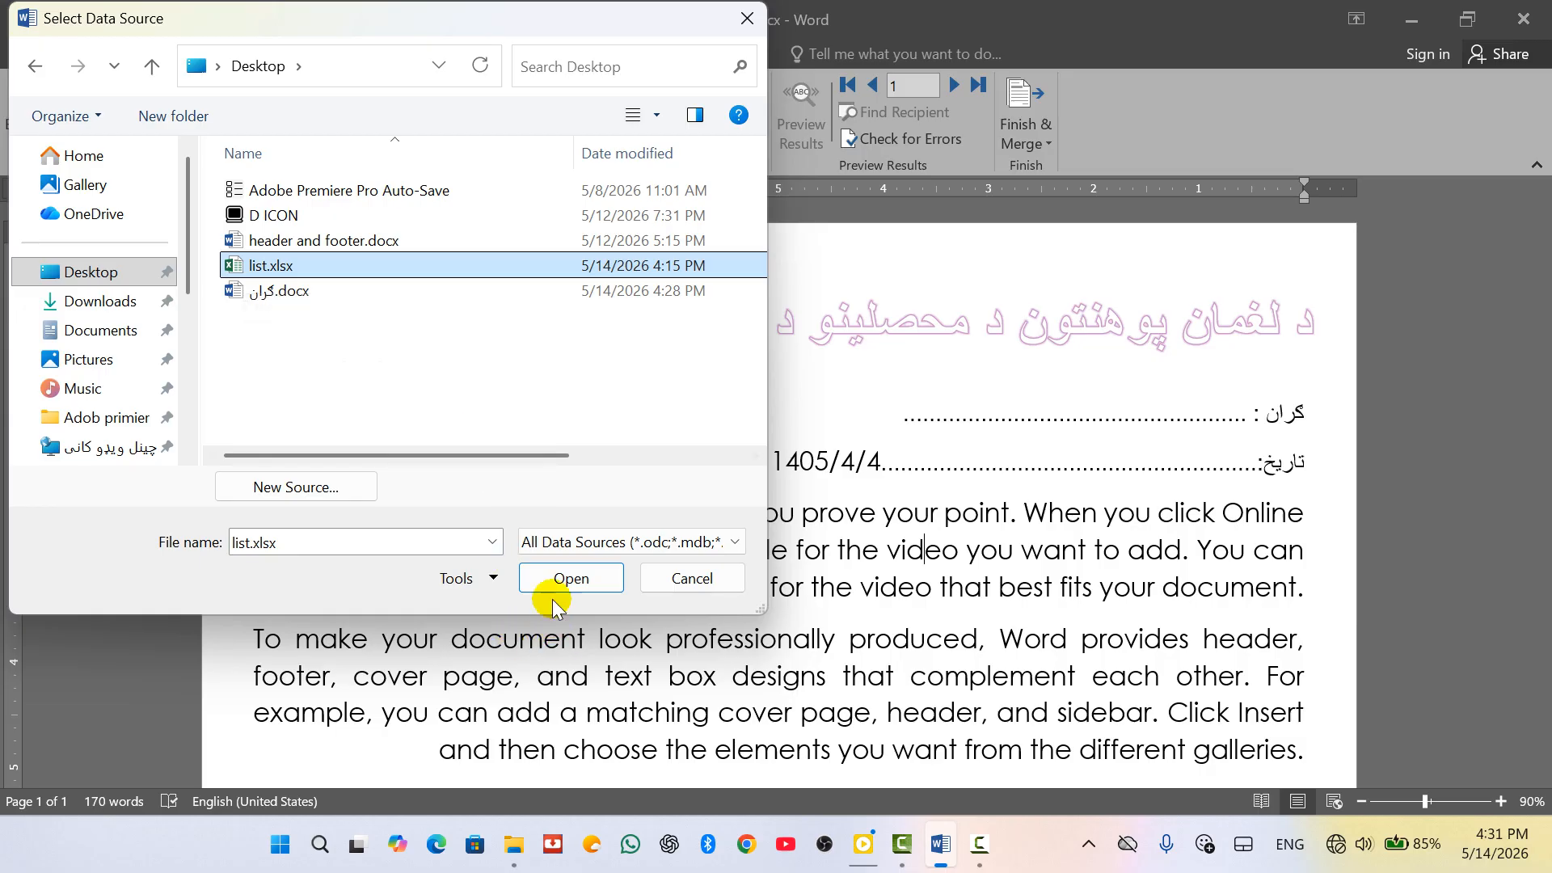
click(568, 578)
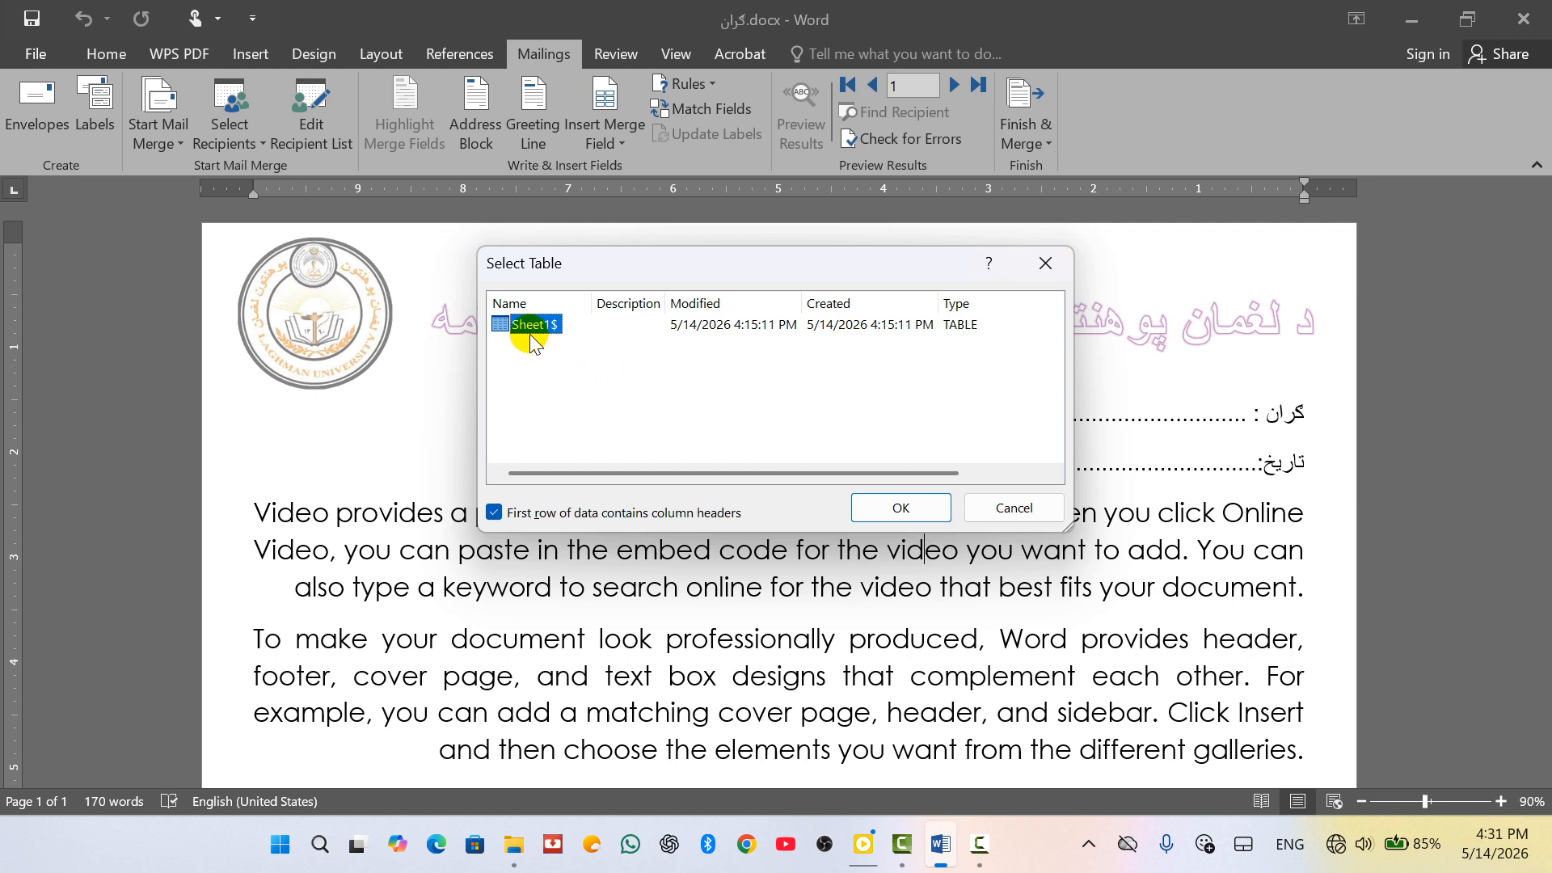
click(916, 512)
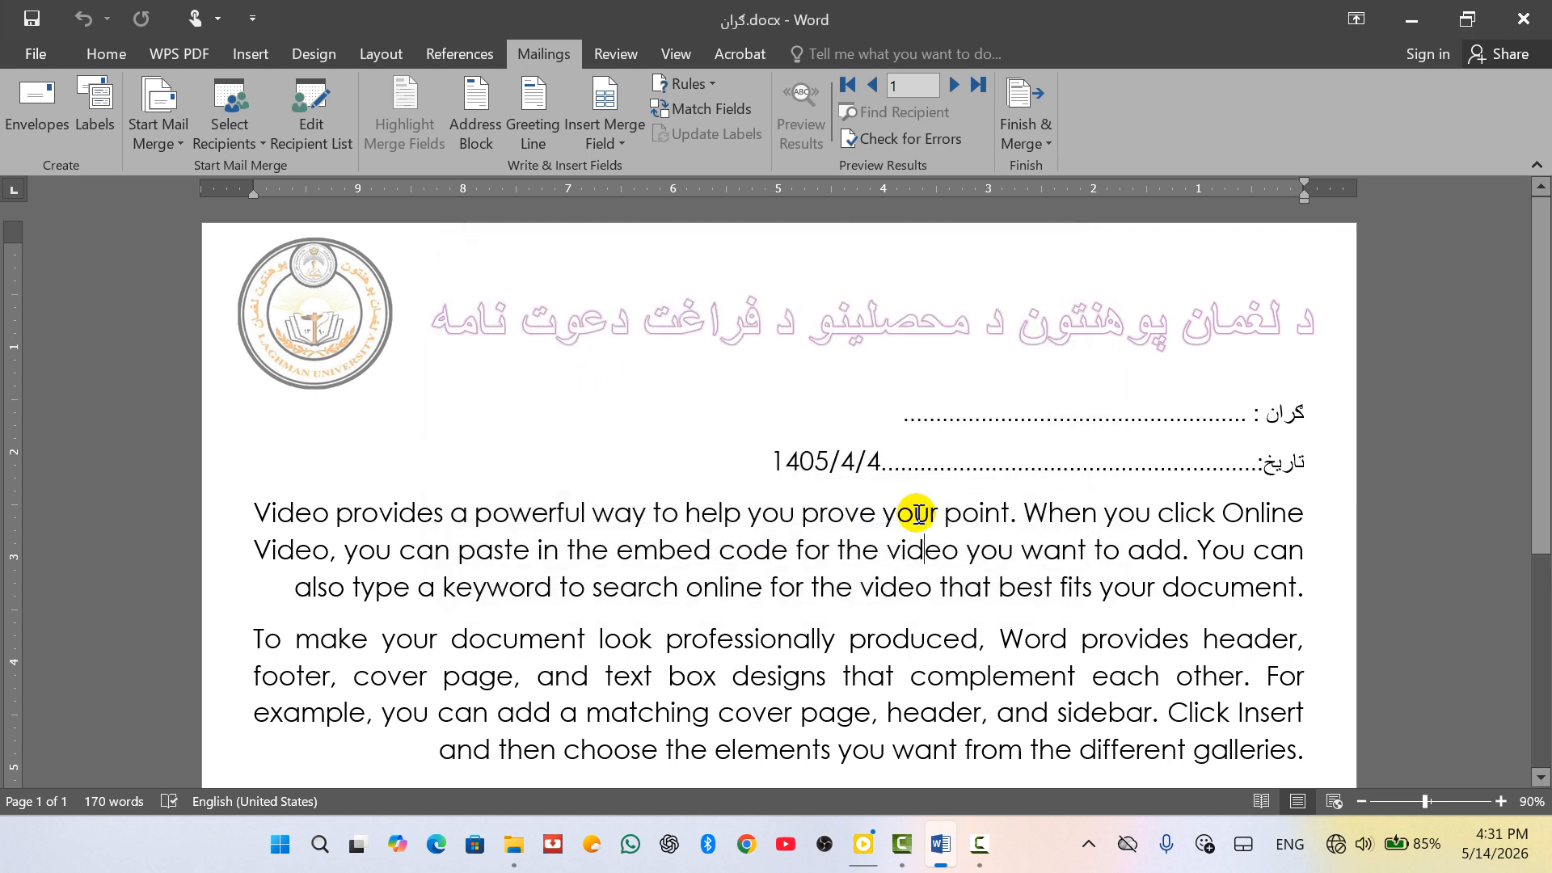
Select the dotted placeholder after گران and bring up the available merge fields.
click(898, 410)
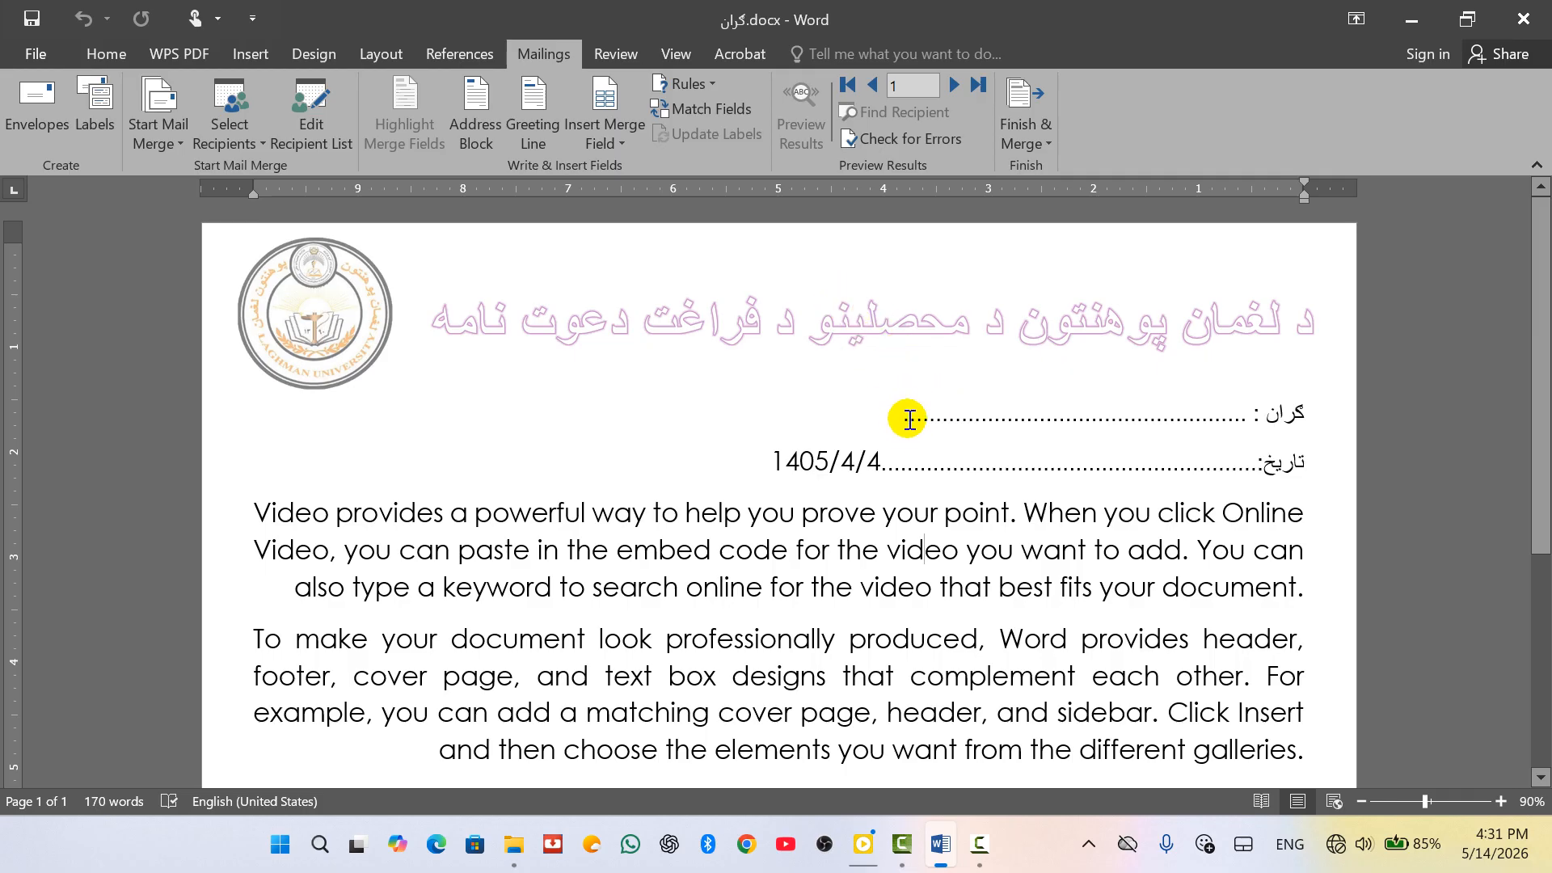
drag(907, 418, 1252, 413)
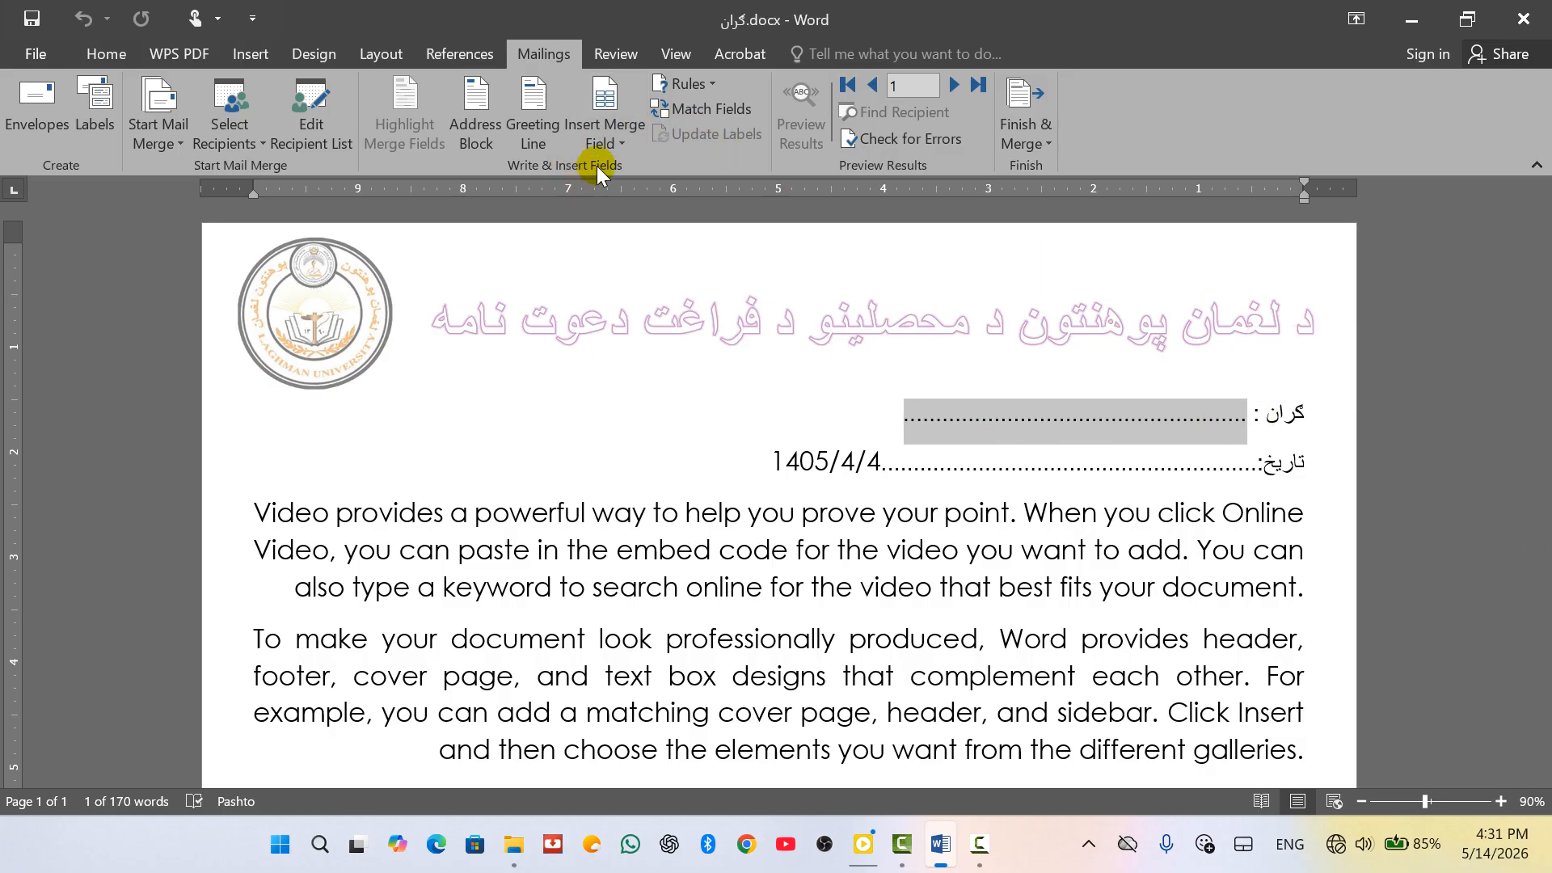
click(614, 141)
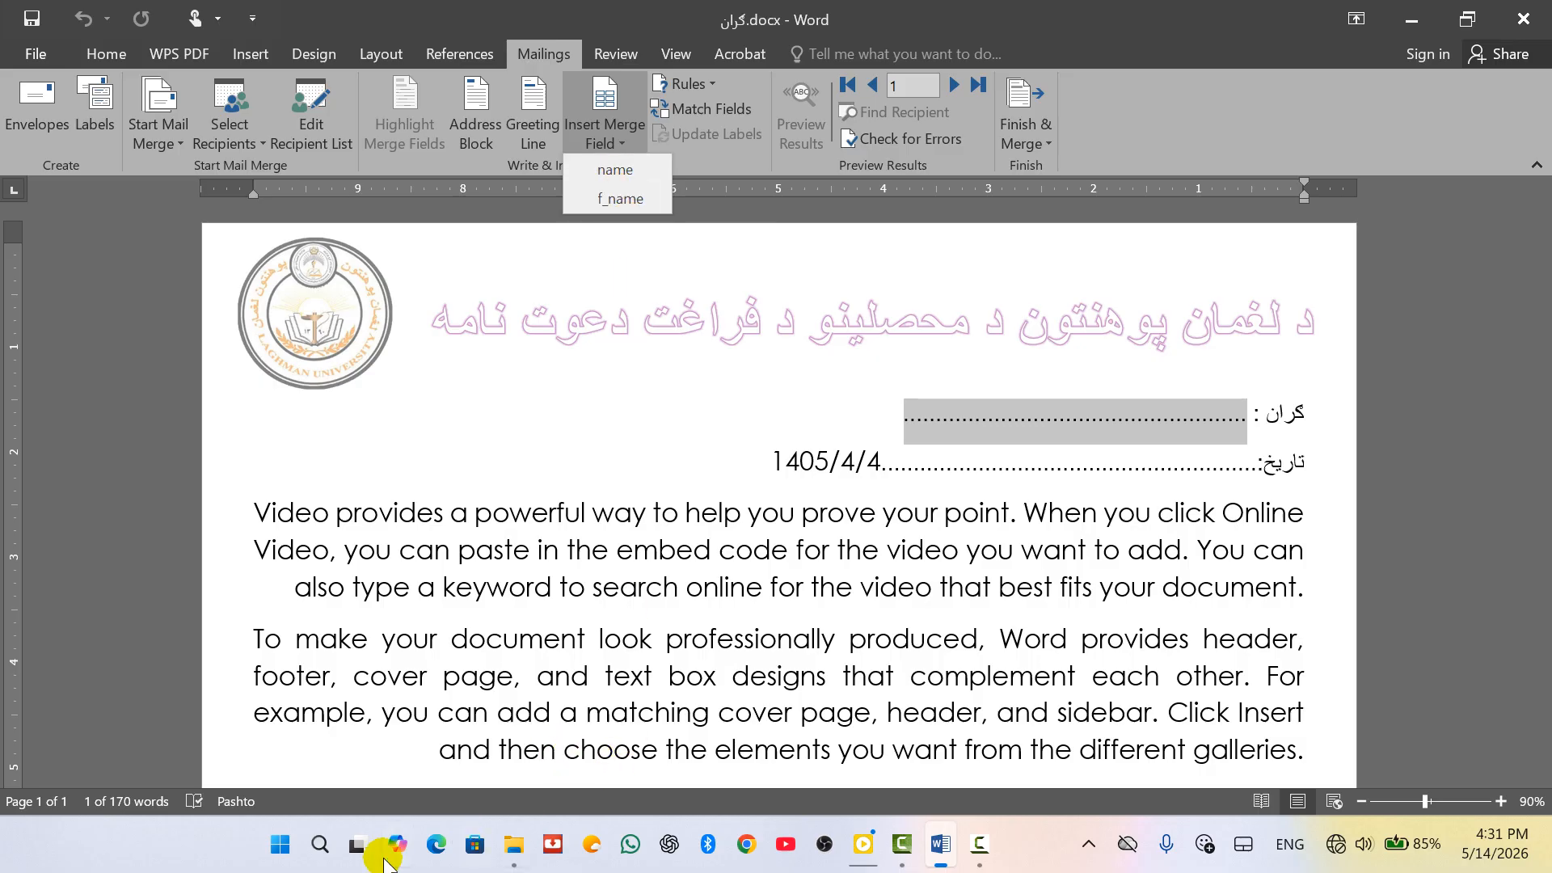
Look over the name and father's name columns of list.xlsx in Excel, and return to the Word document.
click(279, 855)
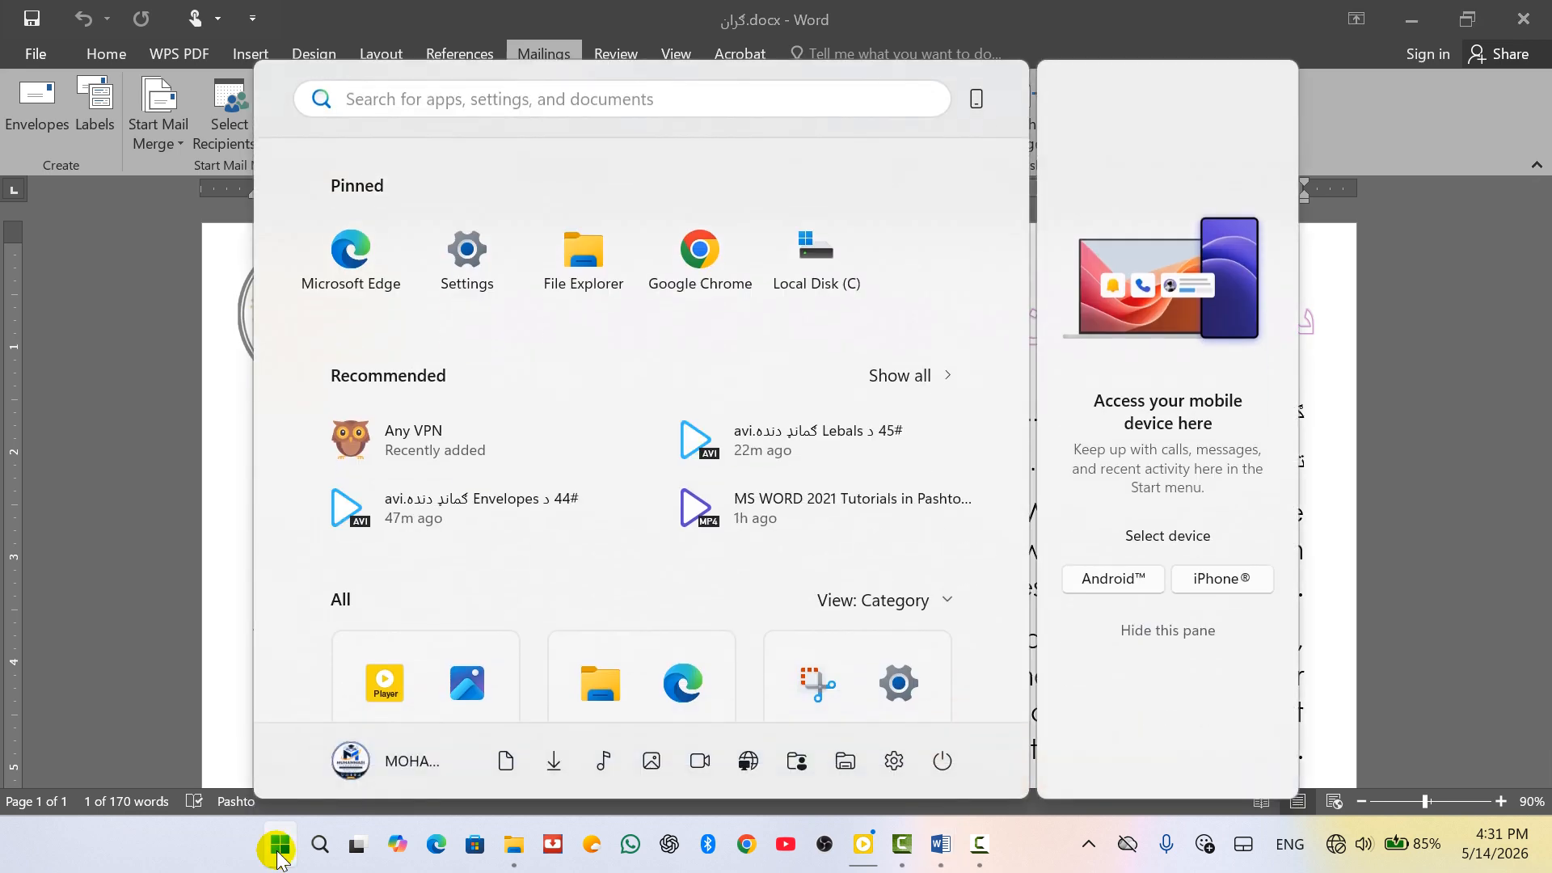
text(e)
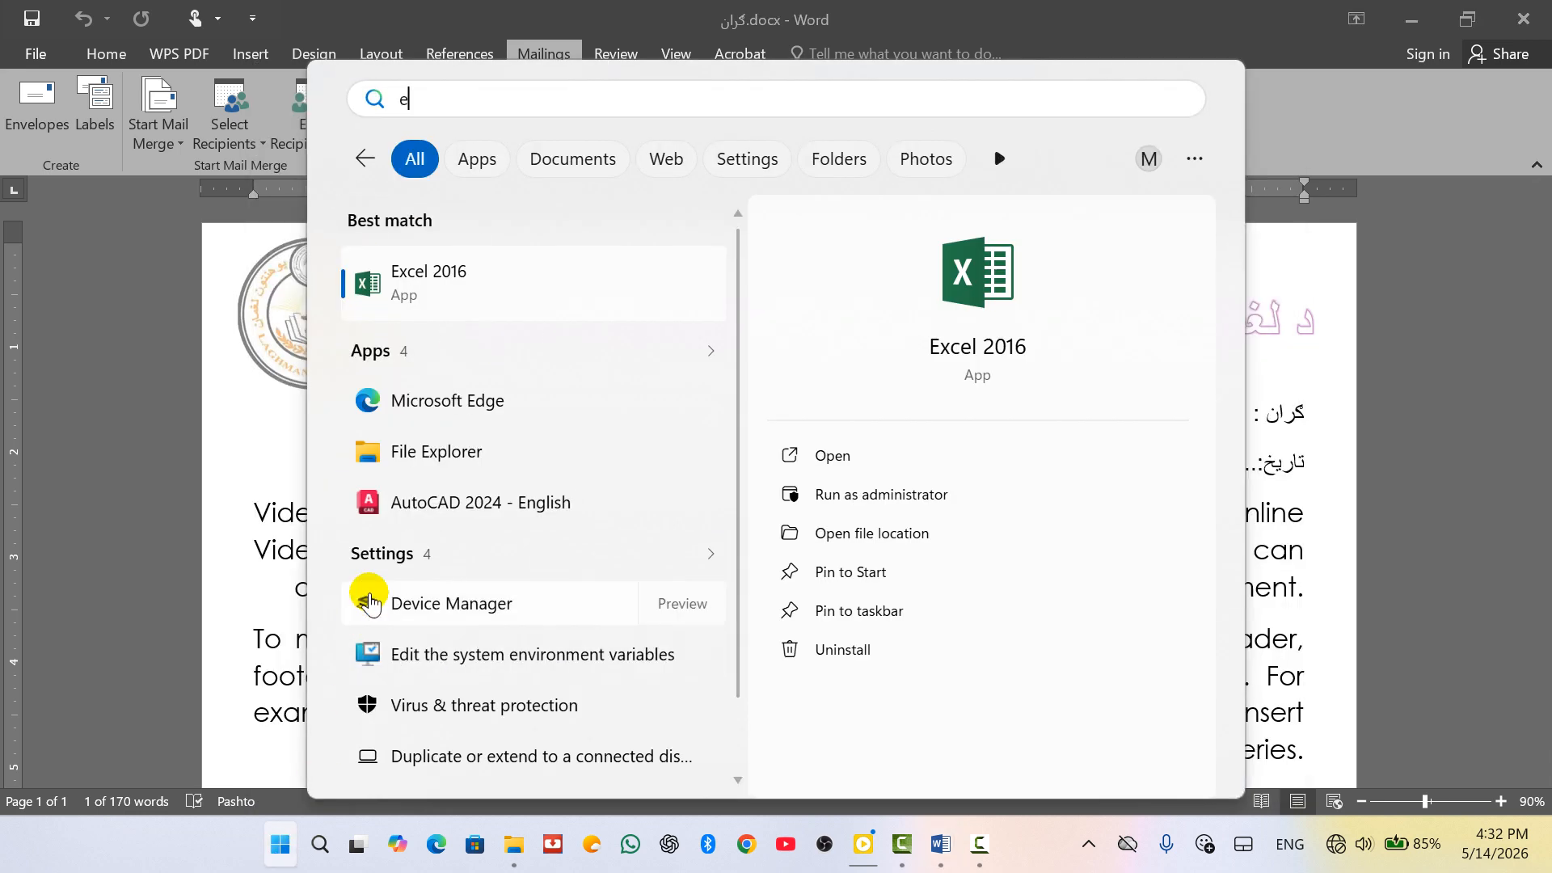
click(458, 287)
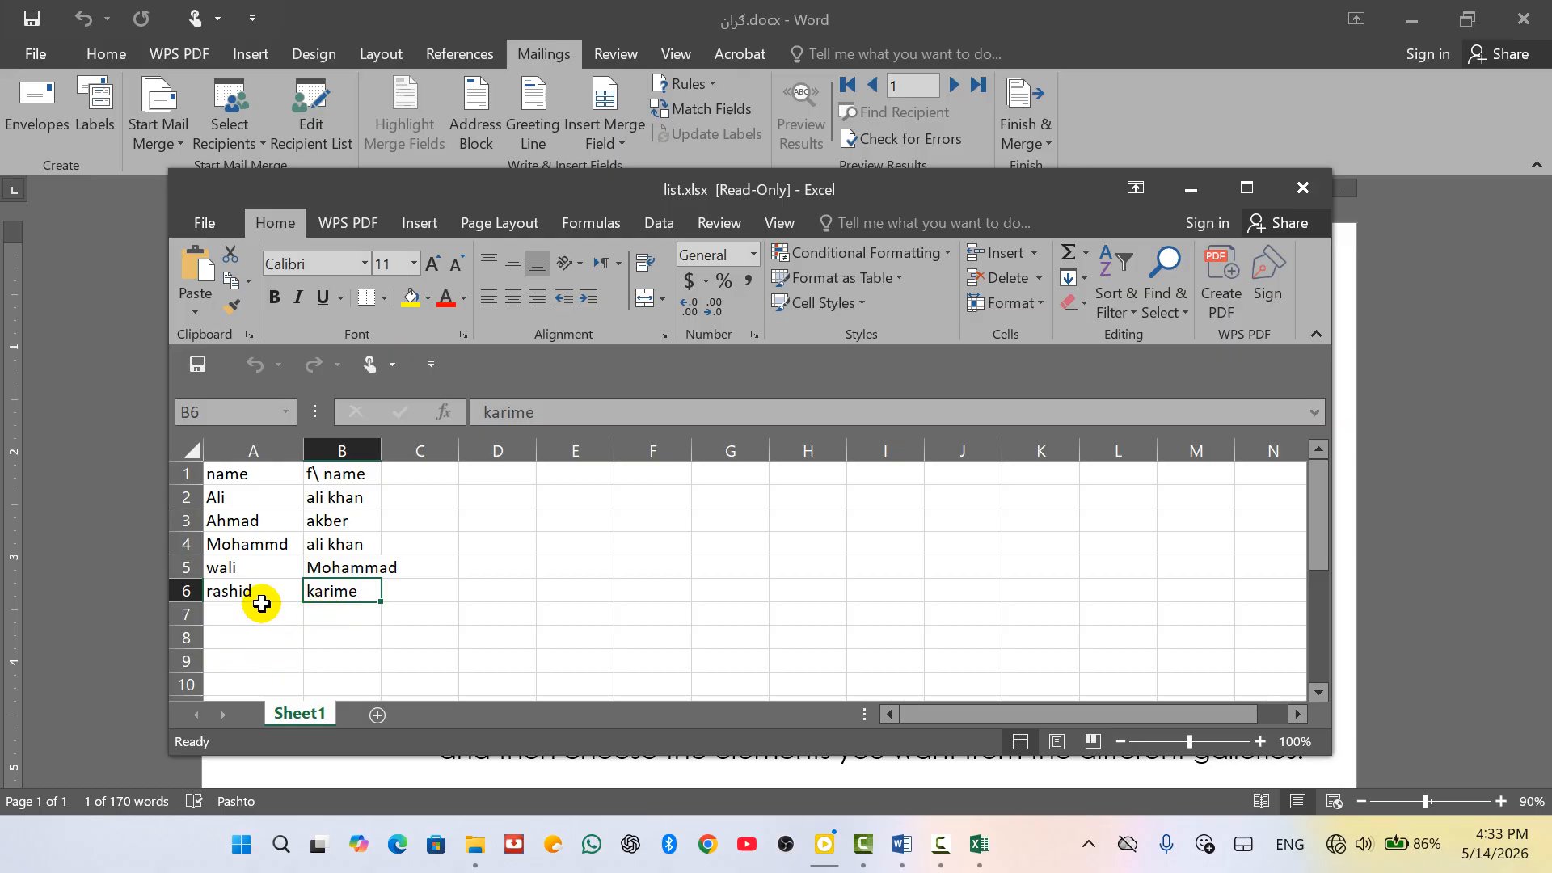
click(1189, 192)
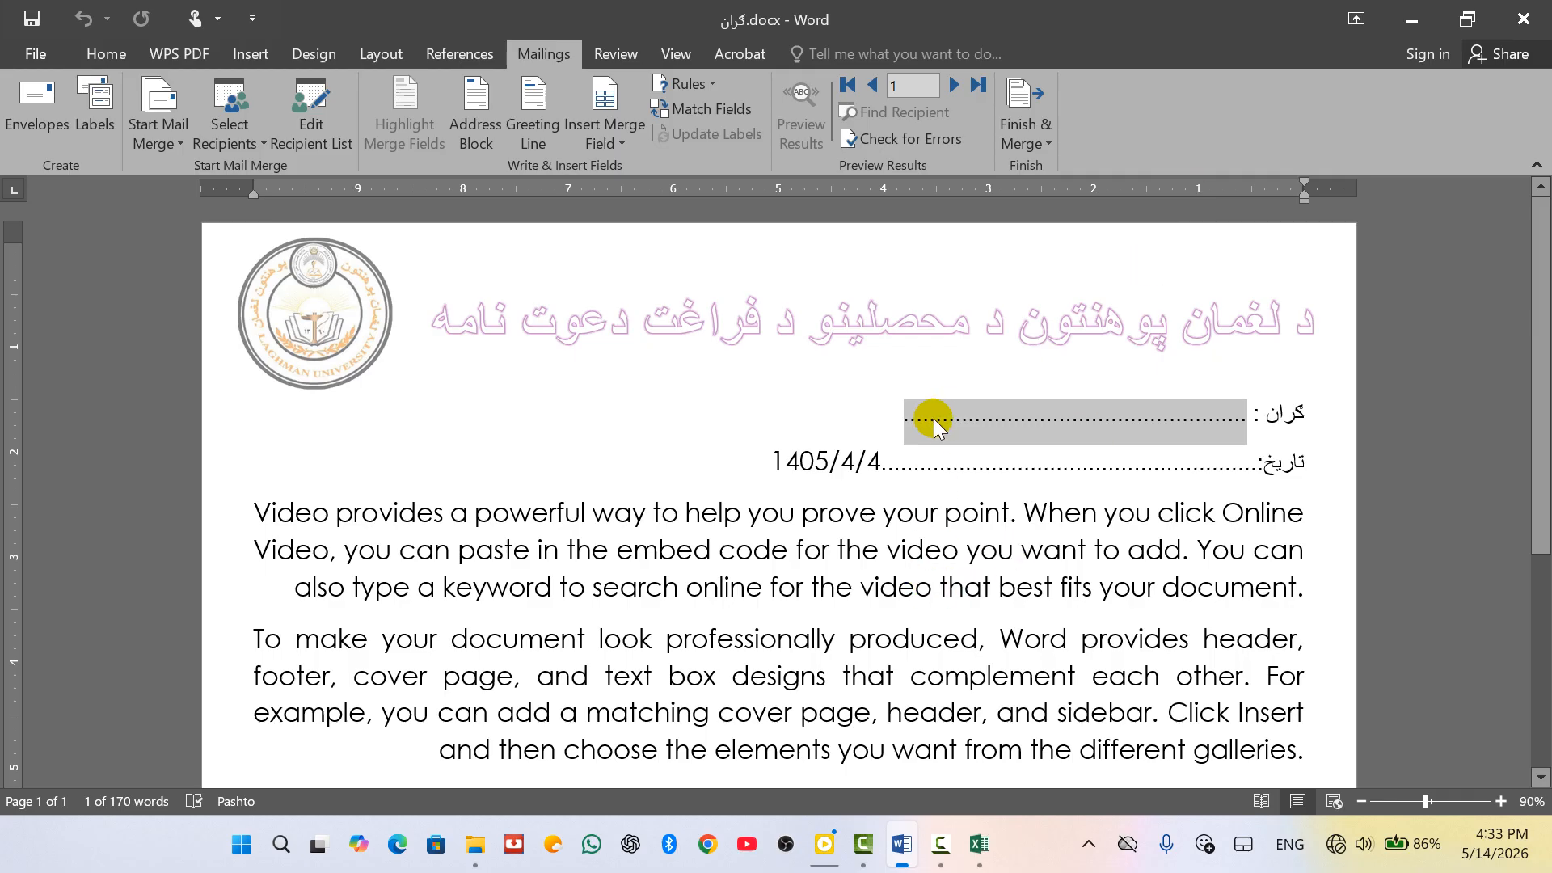
Insert the name merge field in place of the selected dotted placeholder after گران.
click(619, 138)
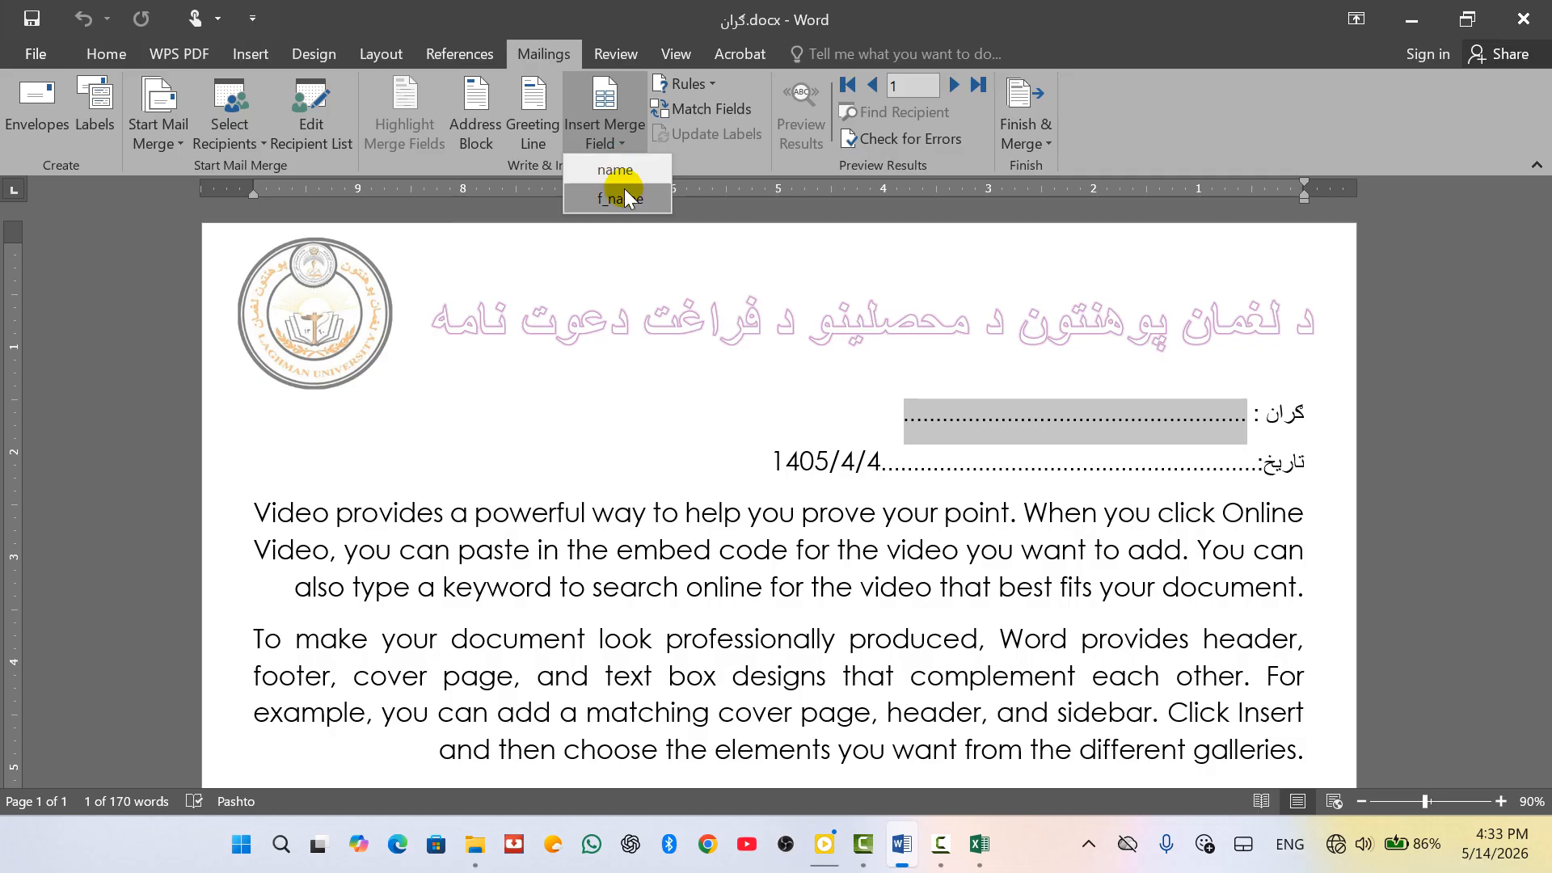
click(602, 173)
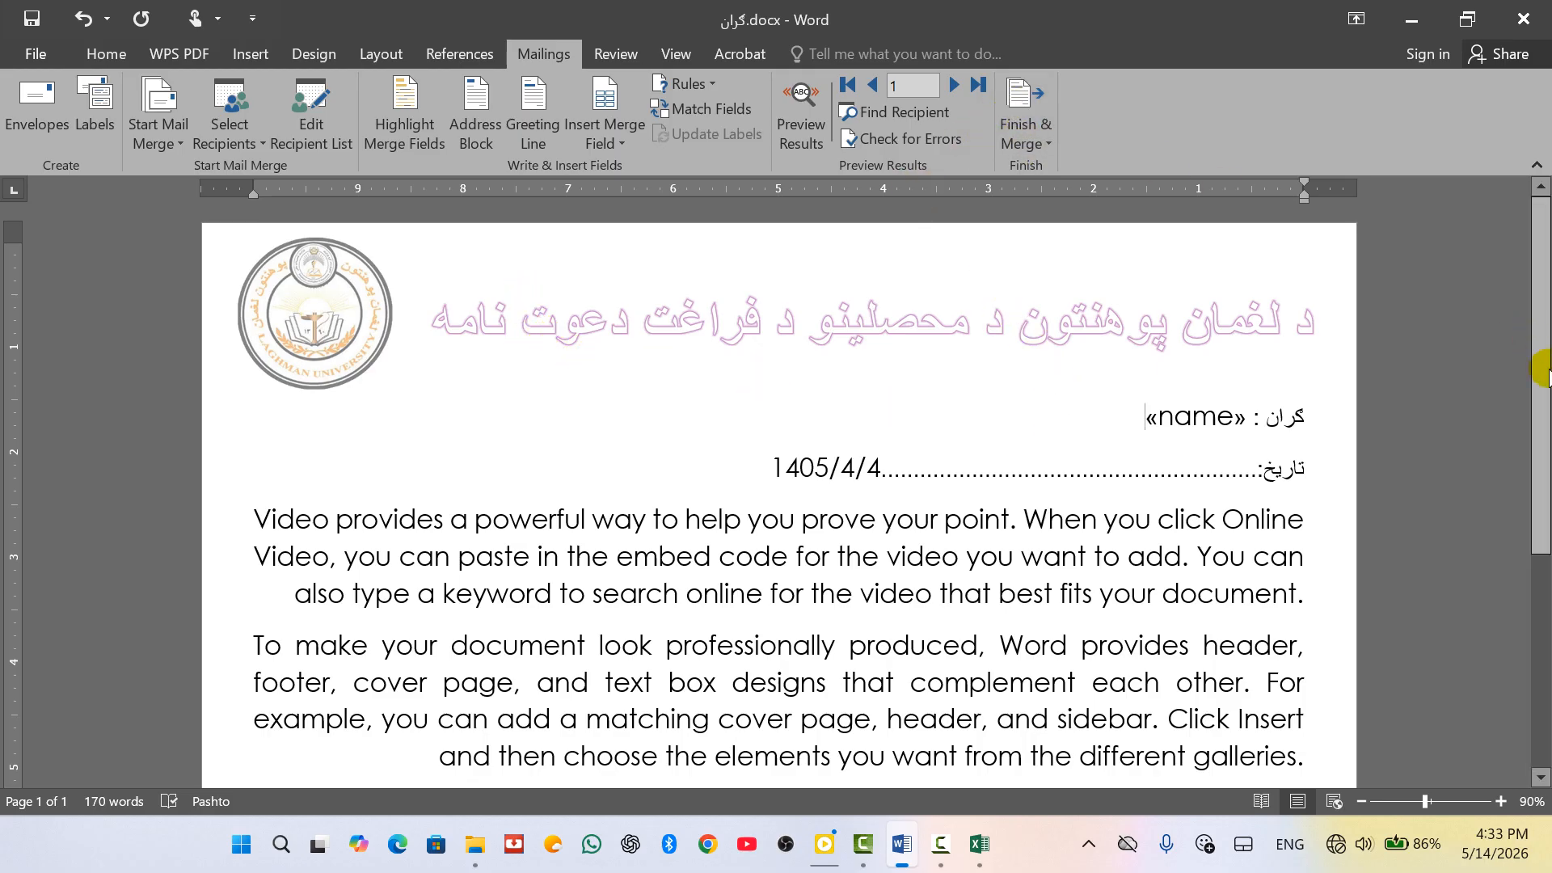
click(1456, 371)
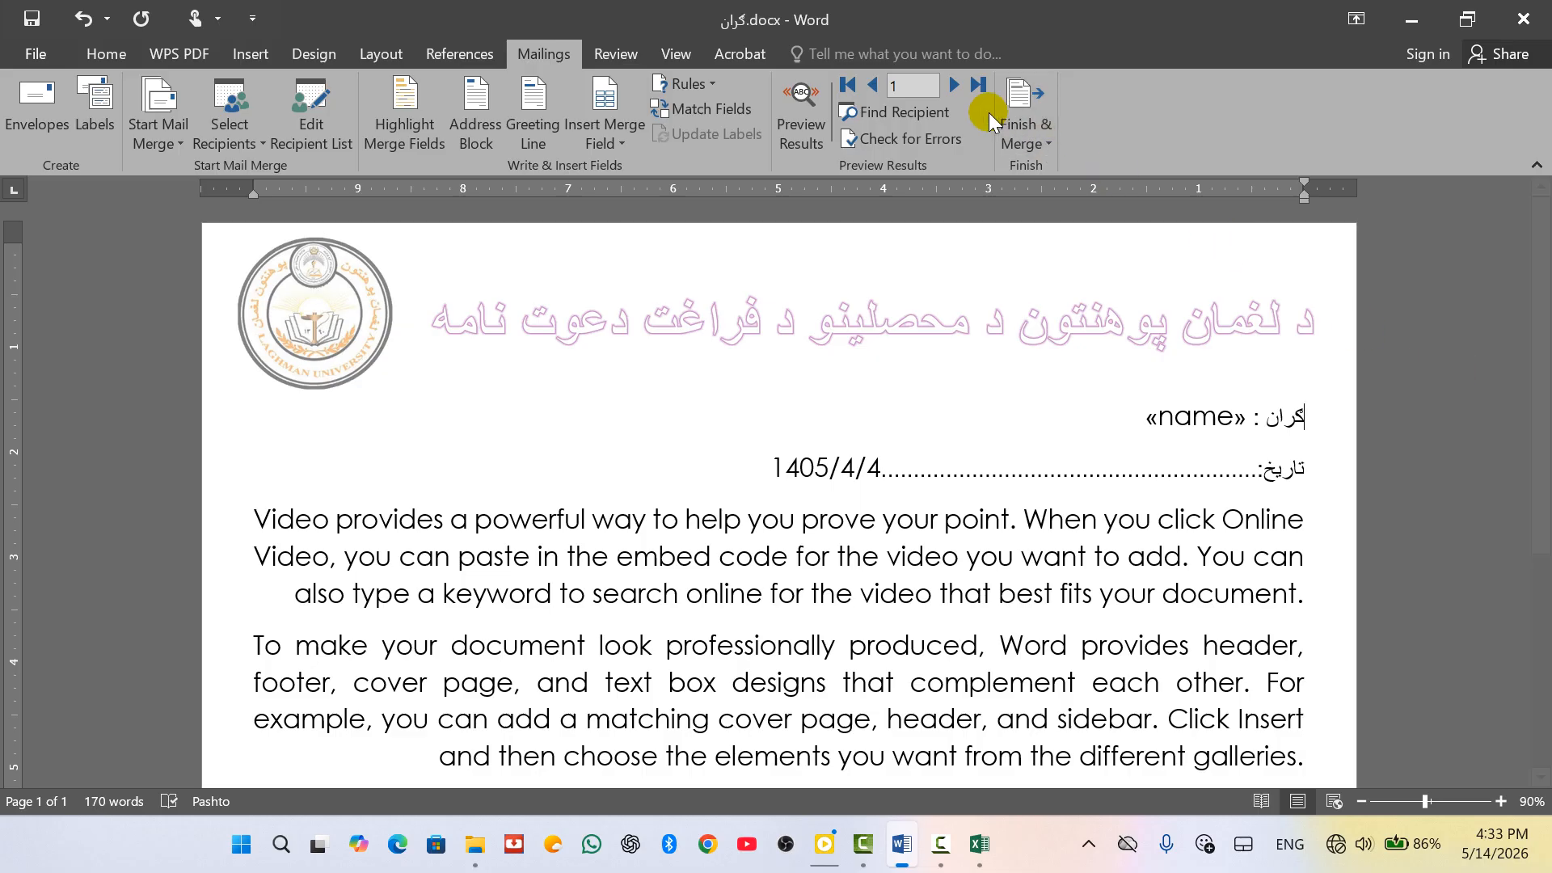
Finish the merge into individual documents, with all records included.
click(1040, 144)
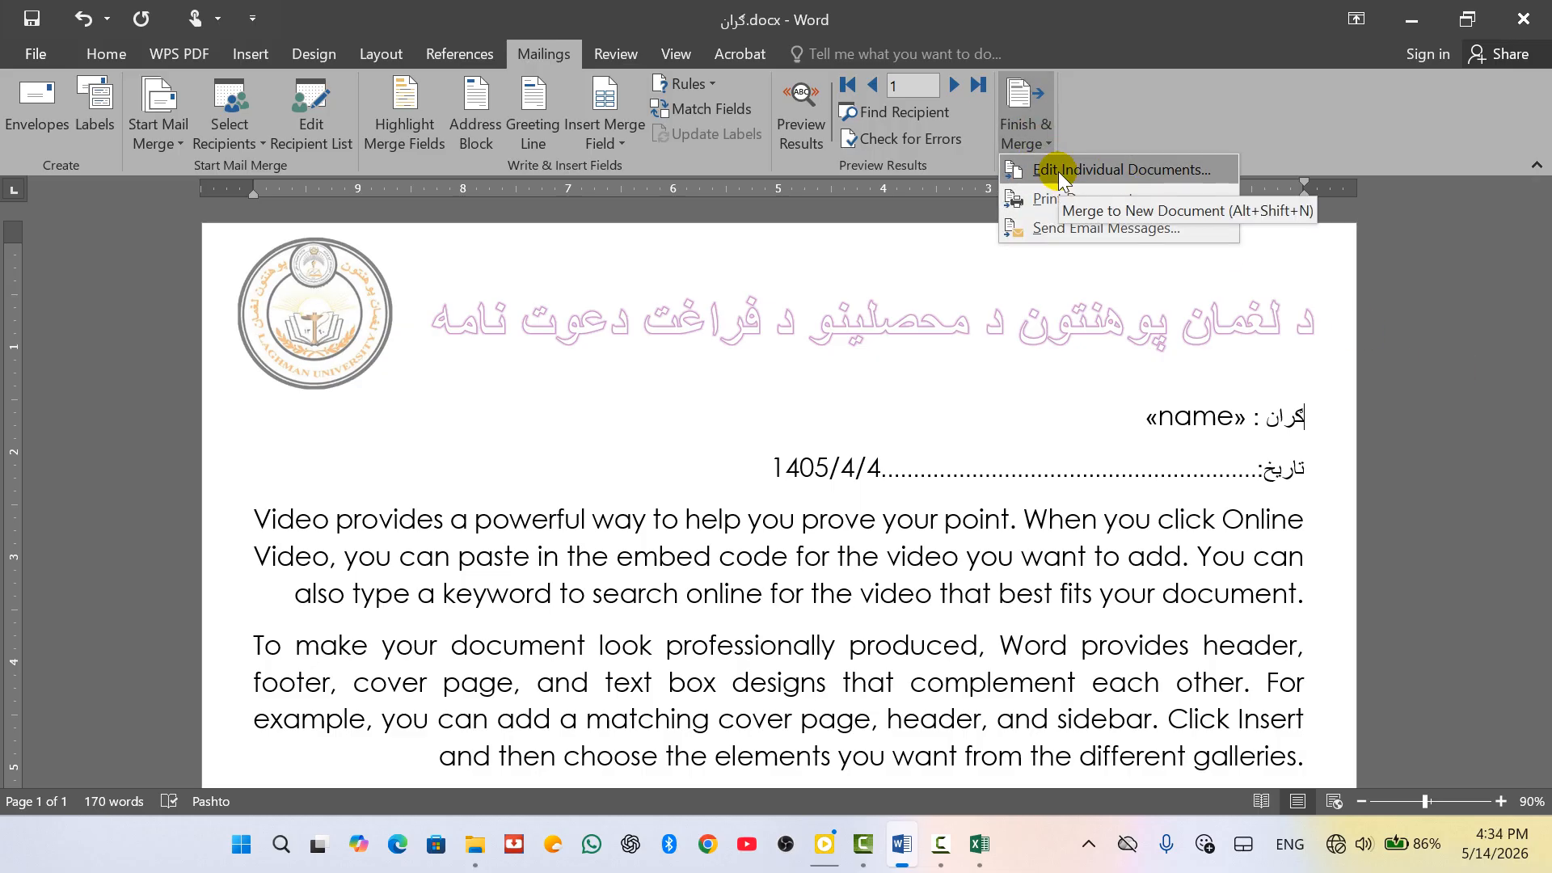
click(1059, 171)
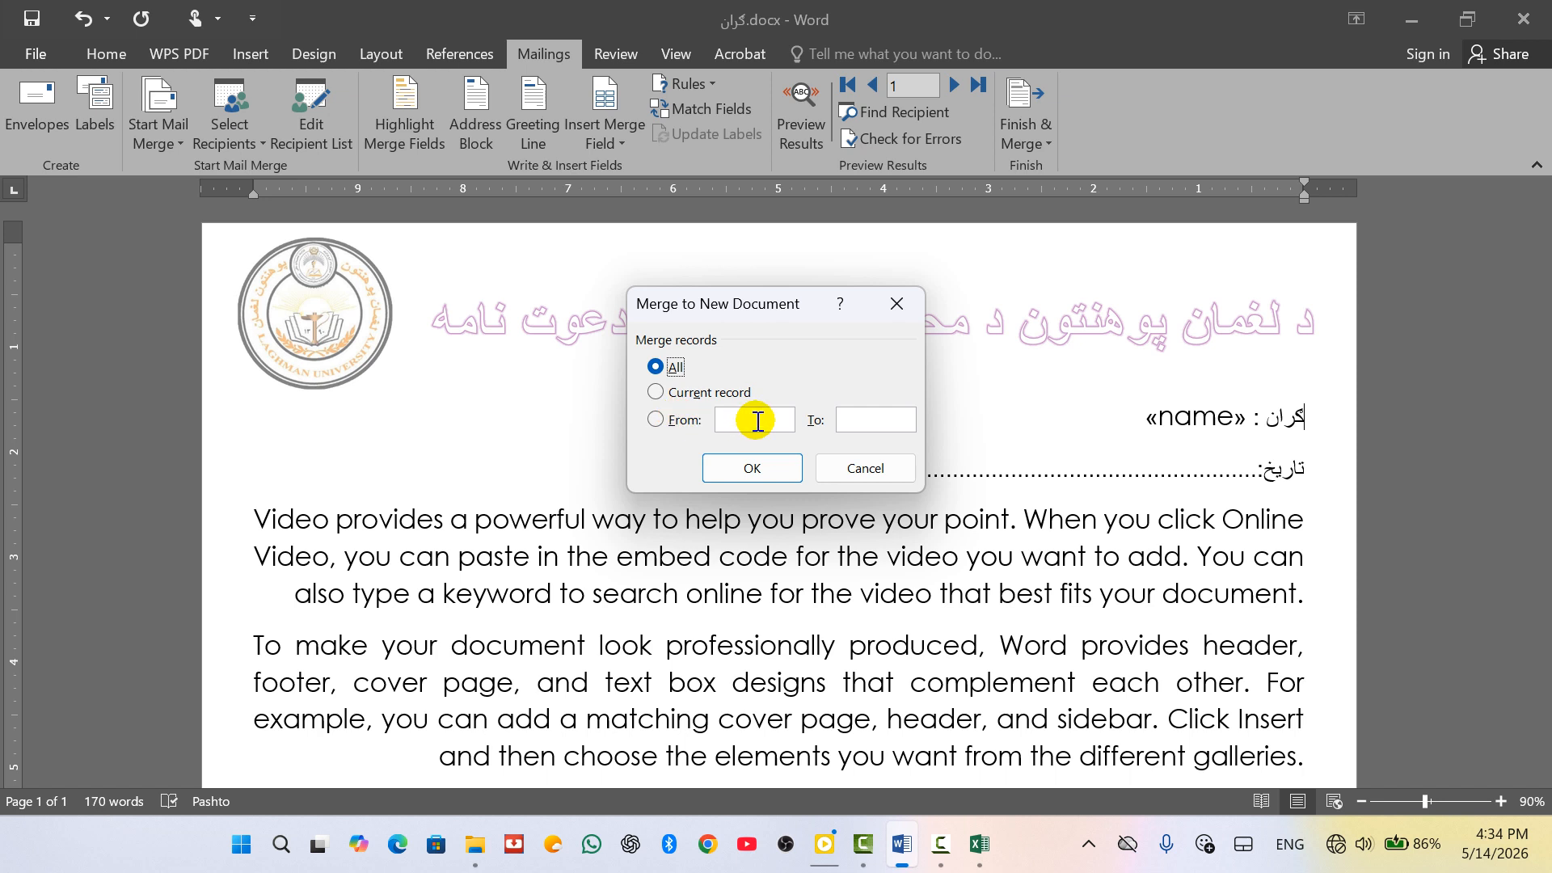
click(750, 471)
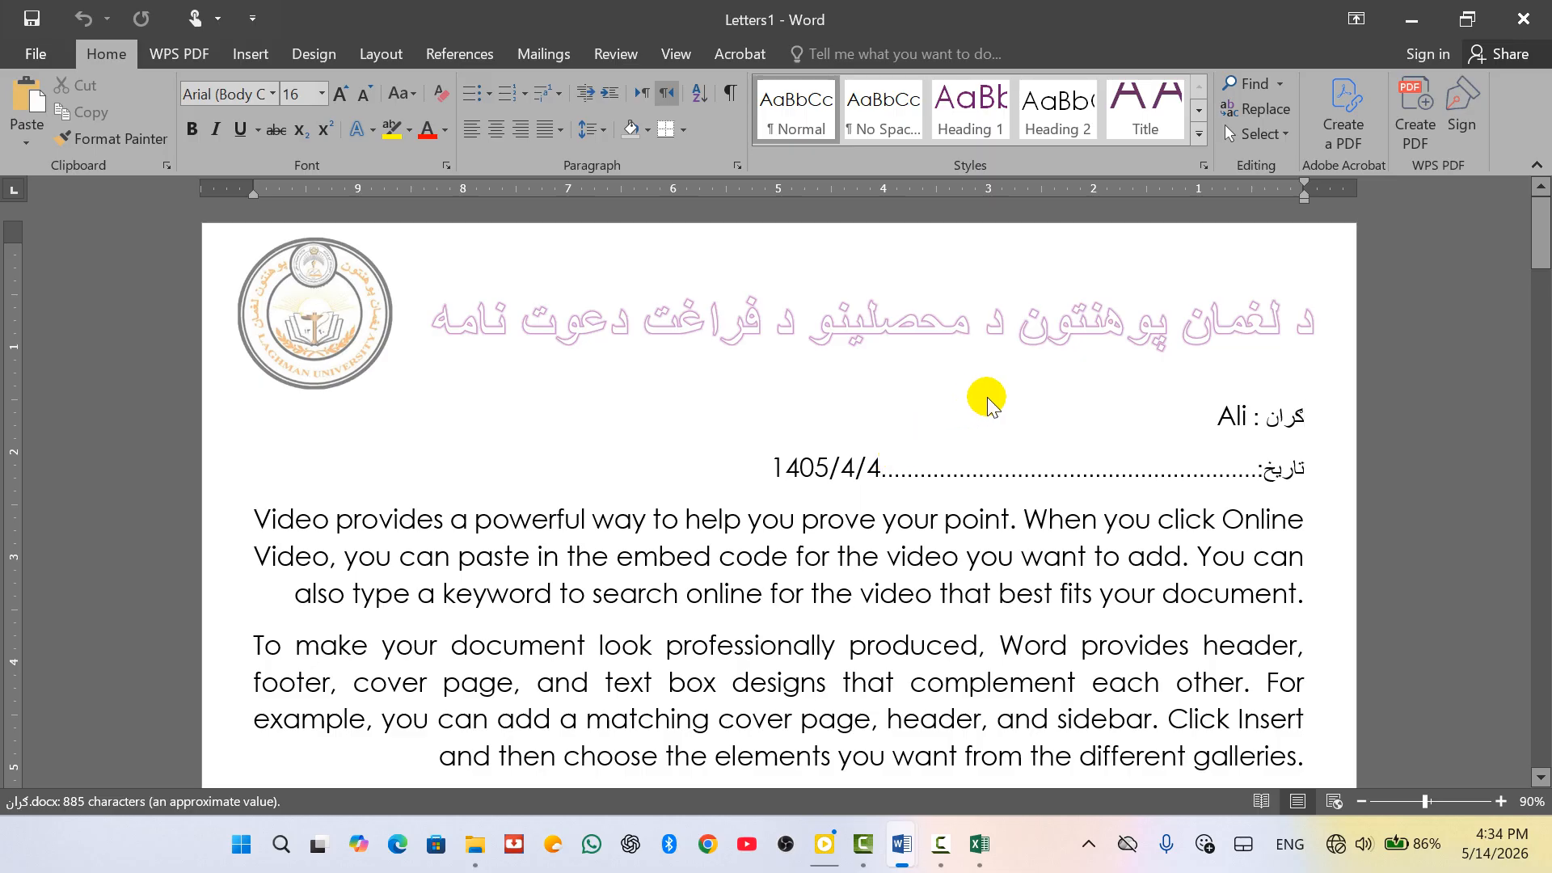
Look through the merged letters to check the recipient name after گران on each page.
scroll(1094, 329, down, 3)
scroll(1198, 264, up, 3)
scroll(1142, 349, down, 12)
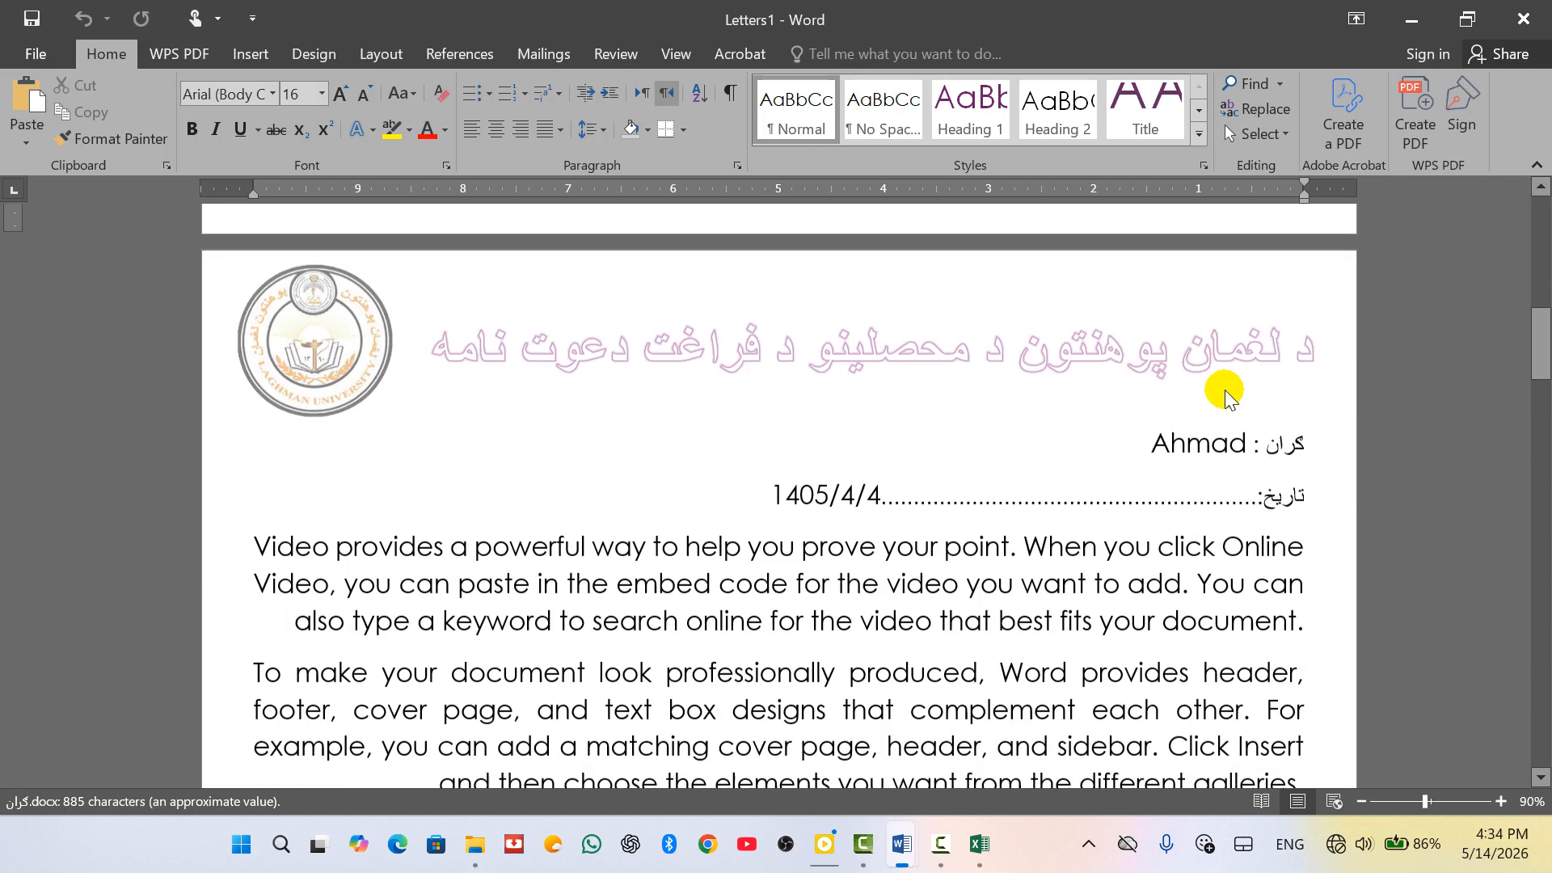
scroll(1224, 394, down, 10)
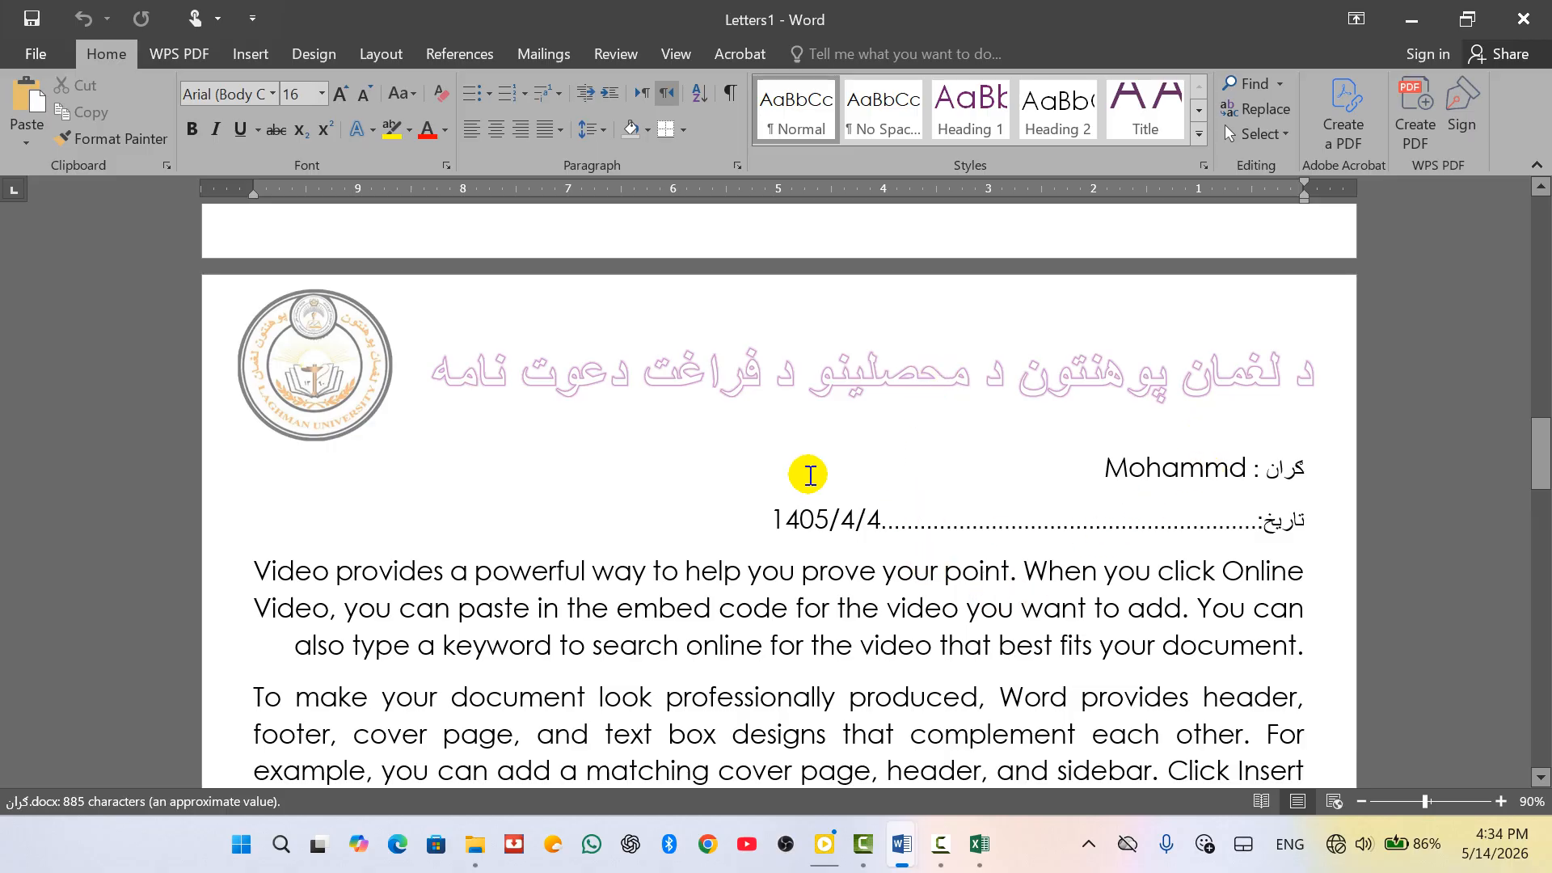
scroll(1033, 430, down, 13)
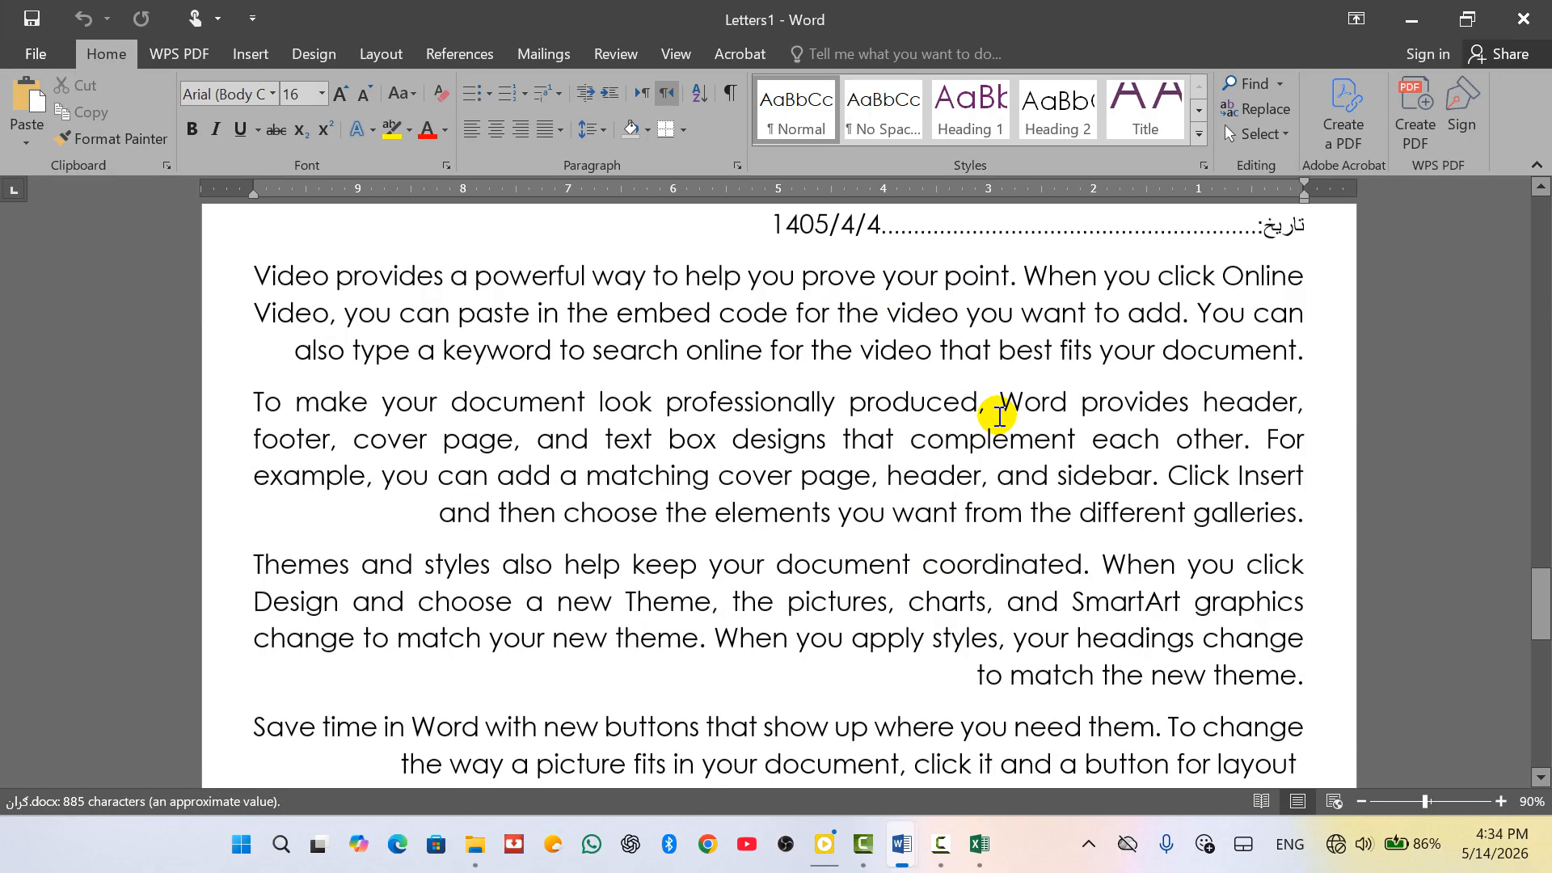
scroll(1018, 437, up, 1)
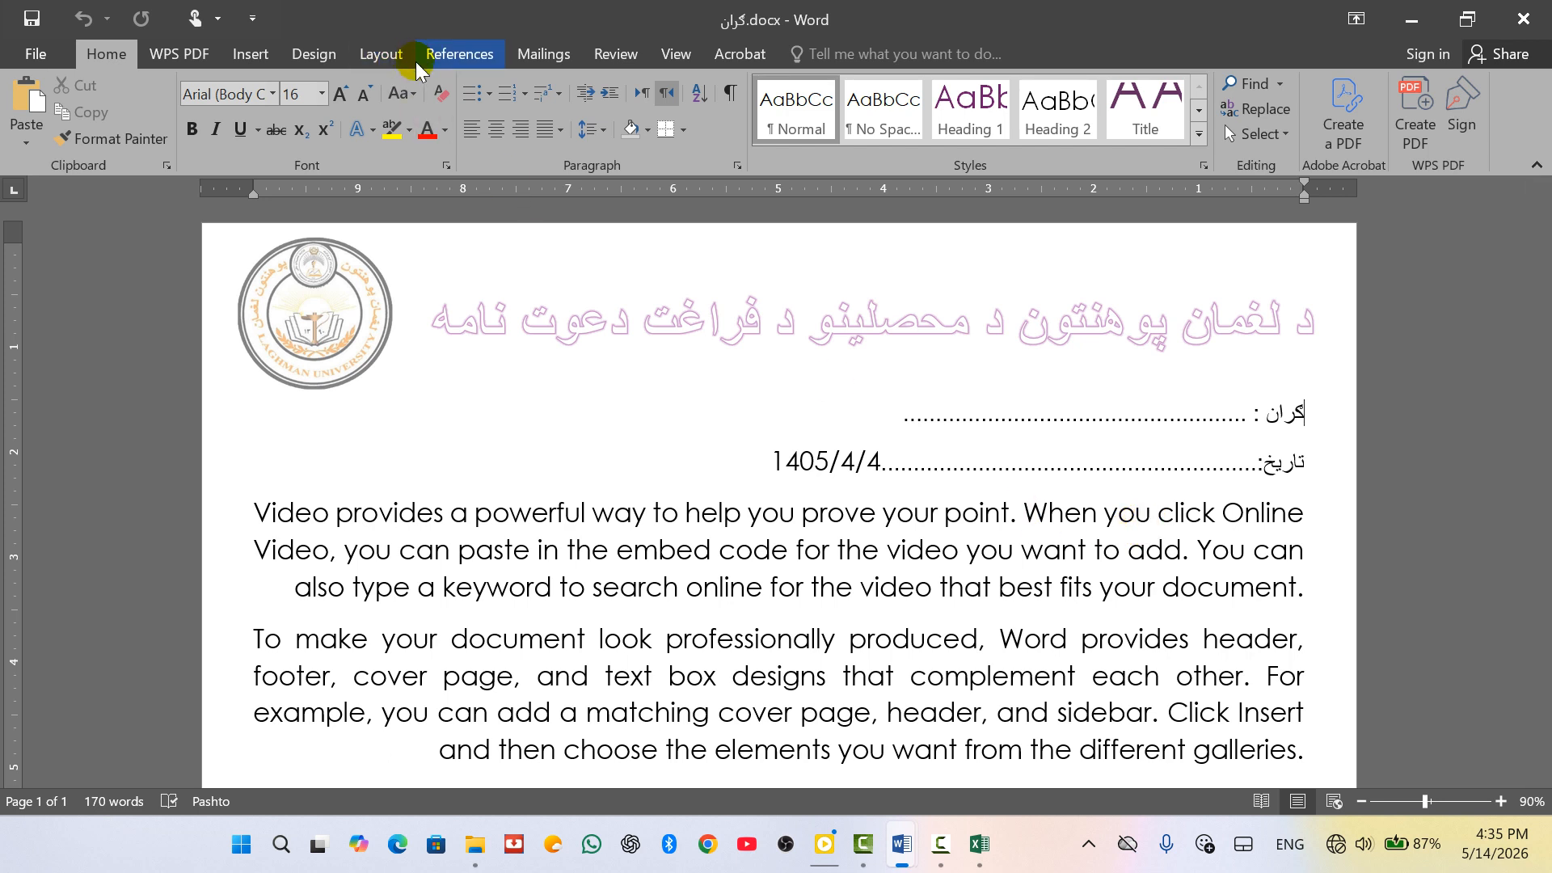
Start a new typed recipient list for the mail merge.
click(540, 55)
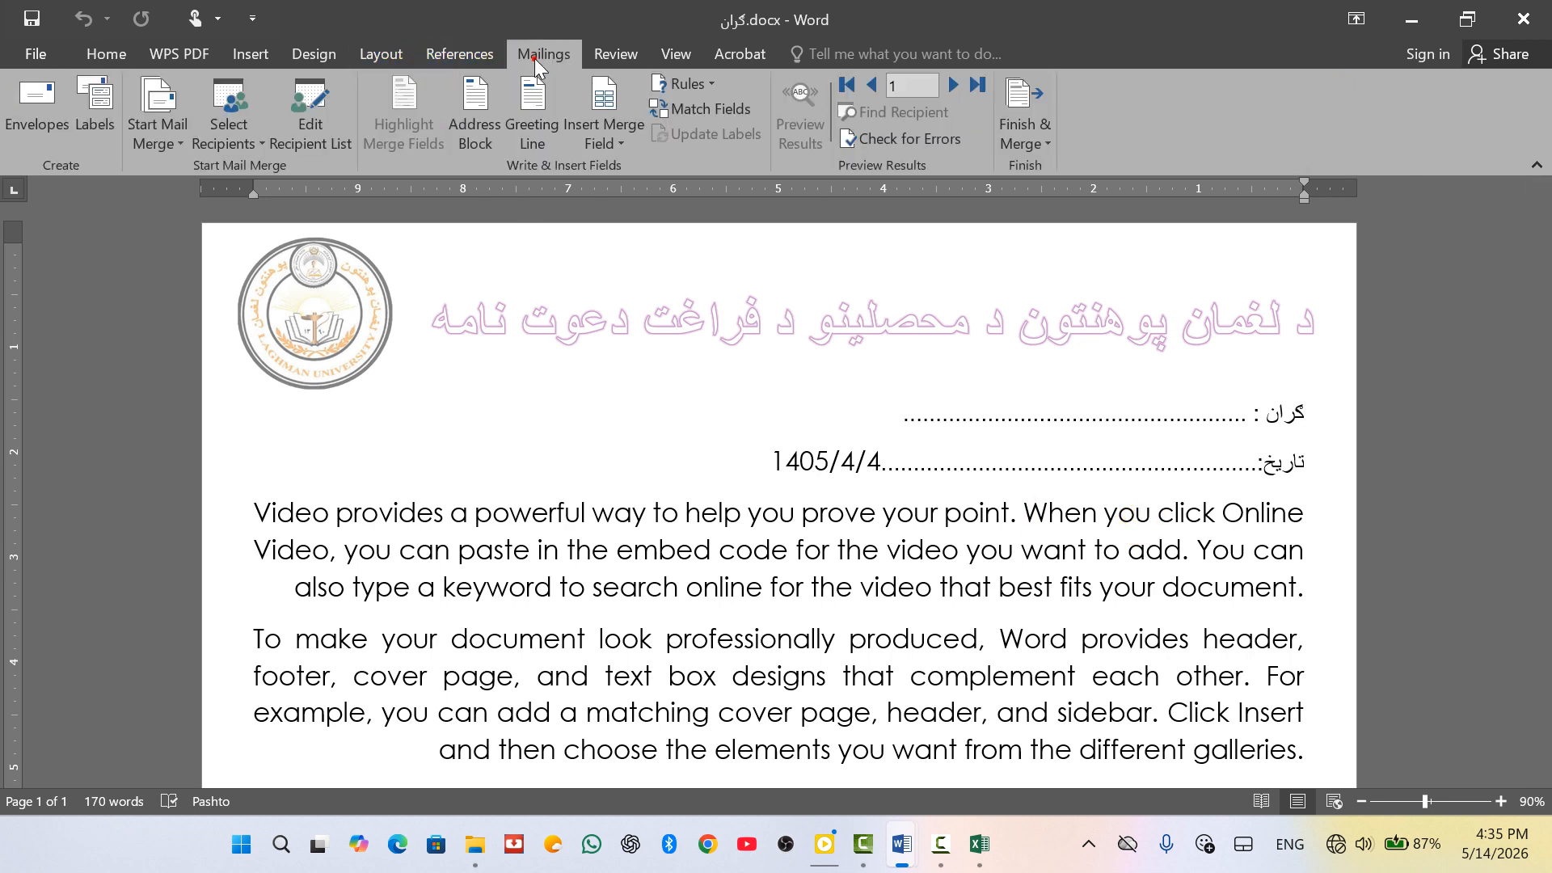
click(270, 144)
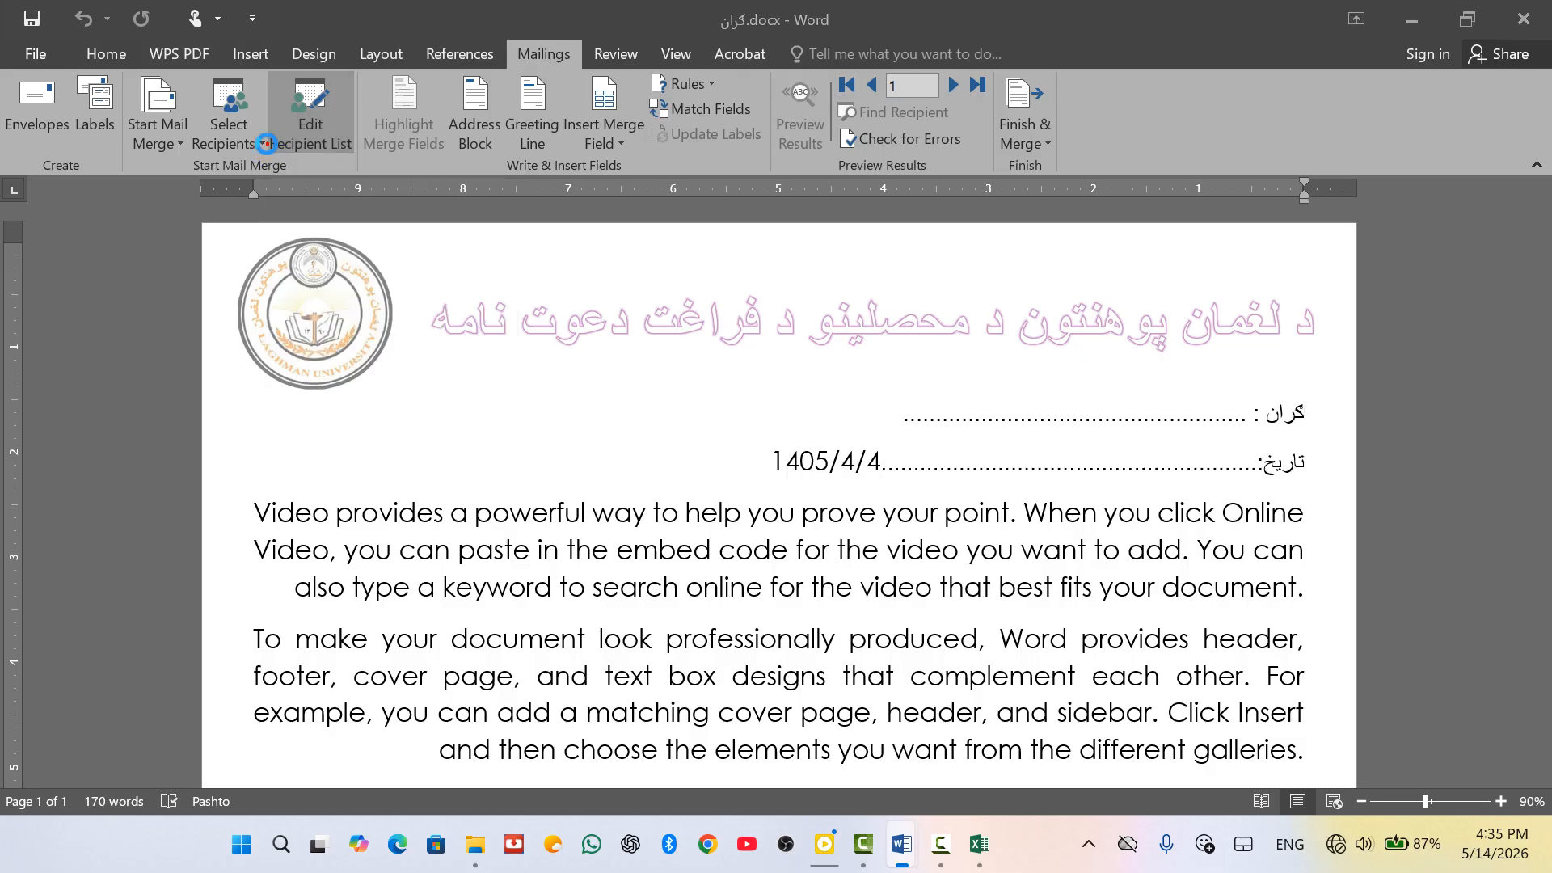
click(998, 171)
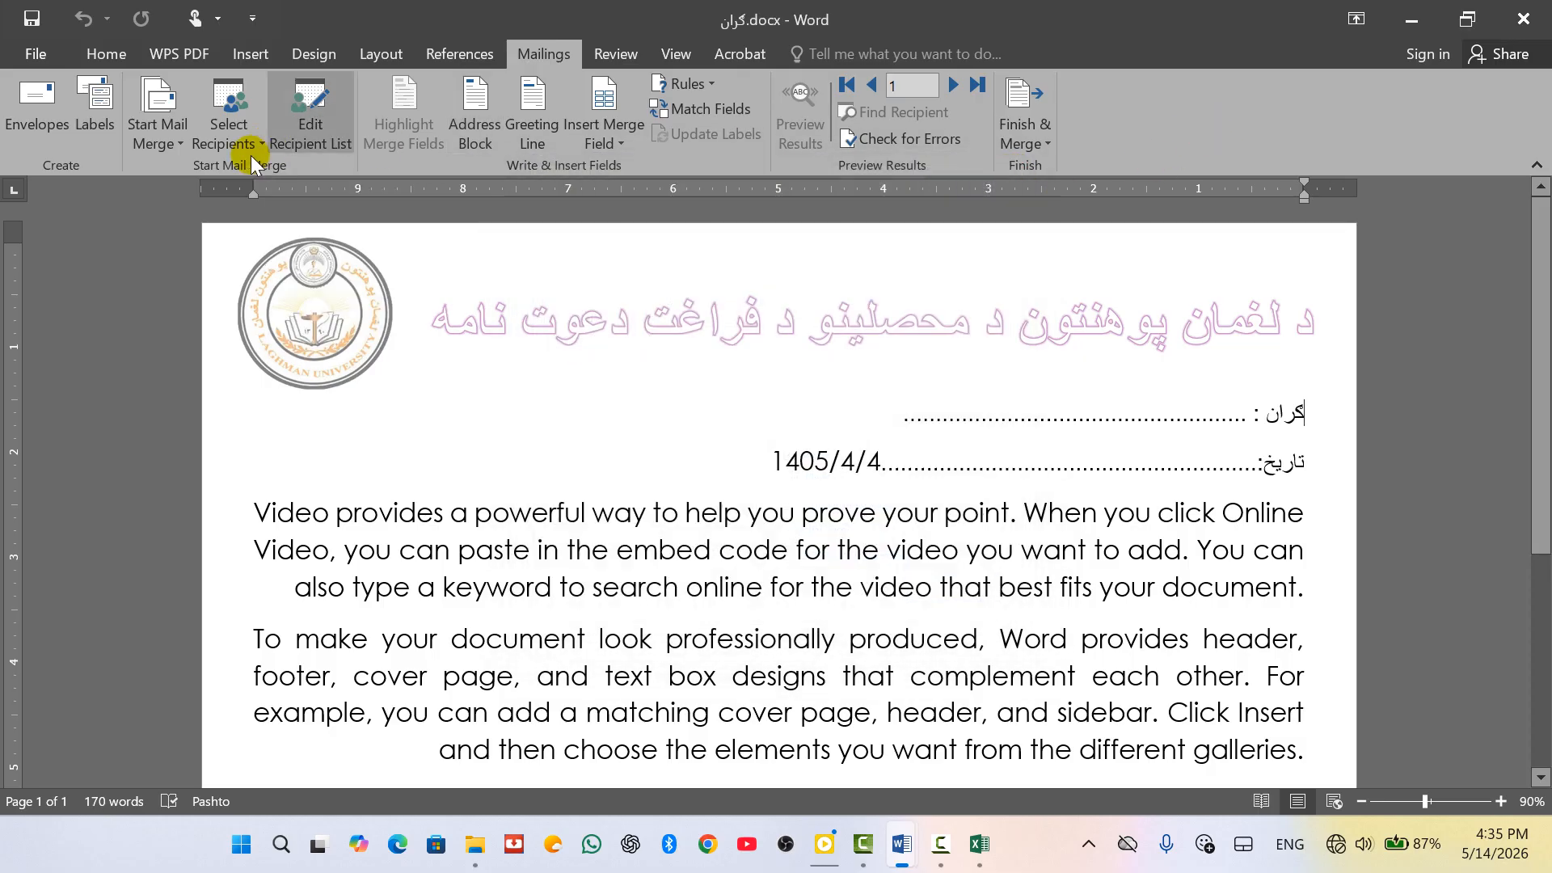
click(246, 144)
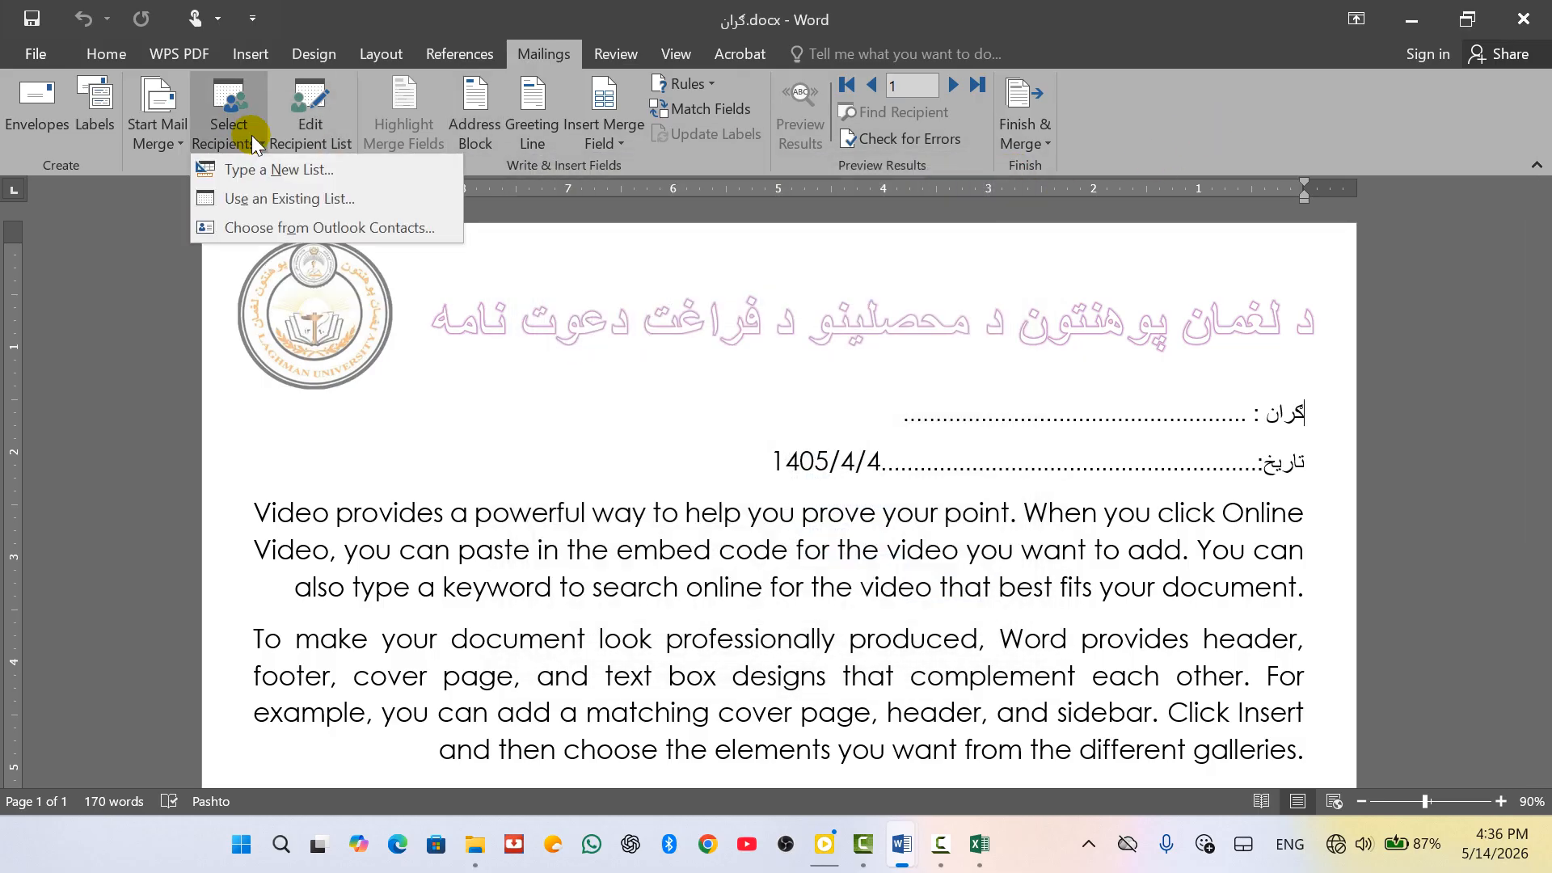
click(255, 167)
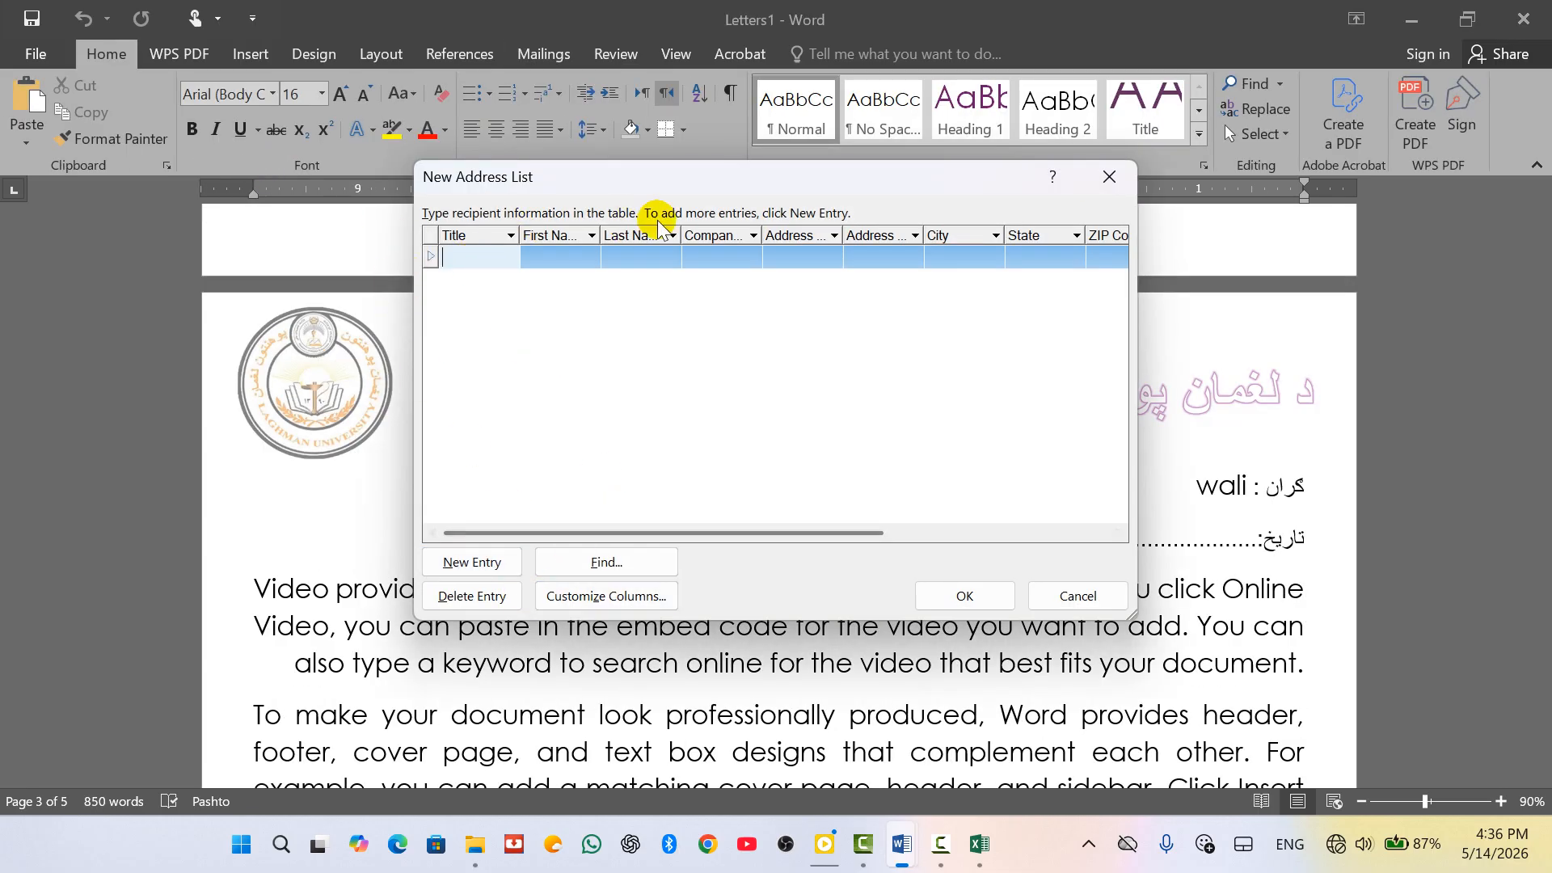
Customize the address list columns by deleting the Title, First Name, Company Name and Last Name fields.
click(589, 598)
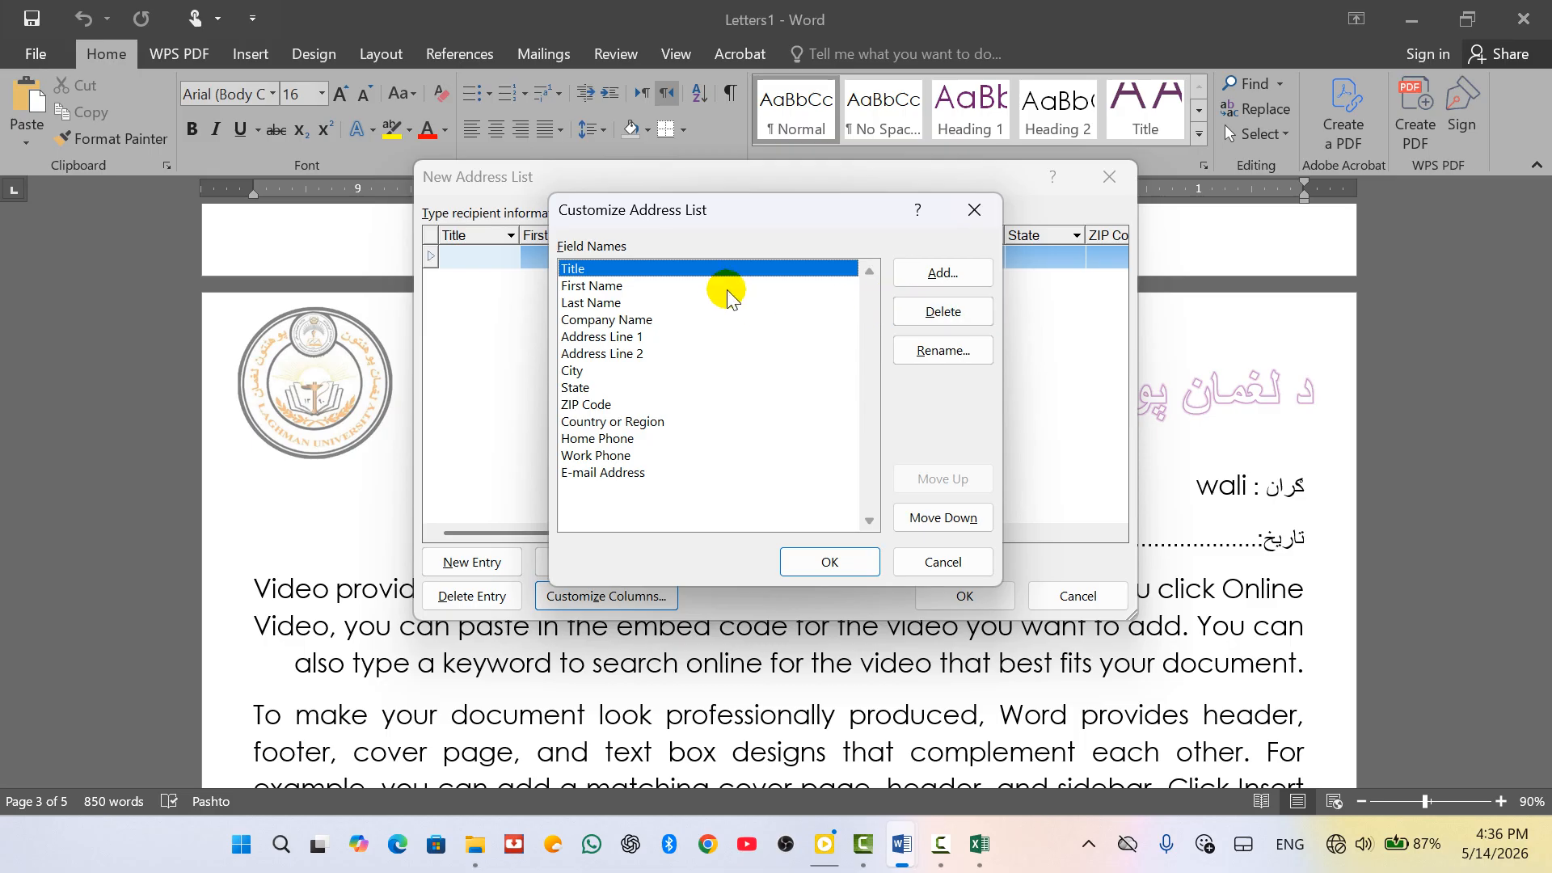
click(942, 311)
click(761, 483)
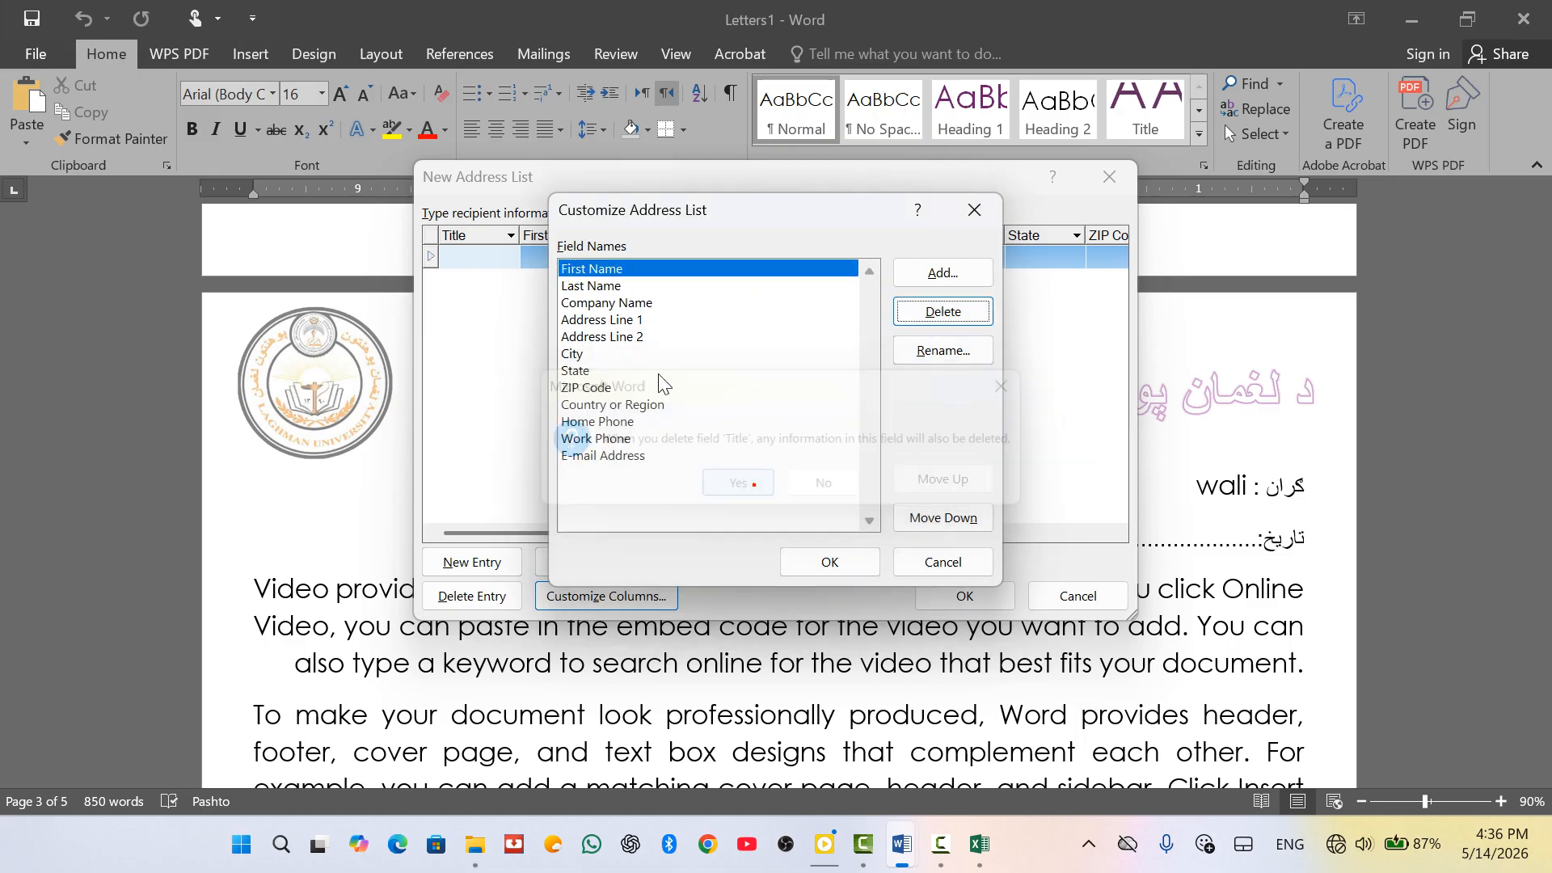
click(942, 311)
click(744, 487)
click(661, 286)
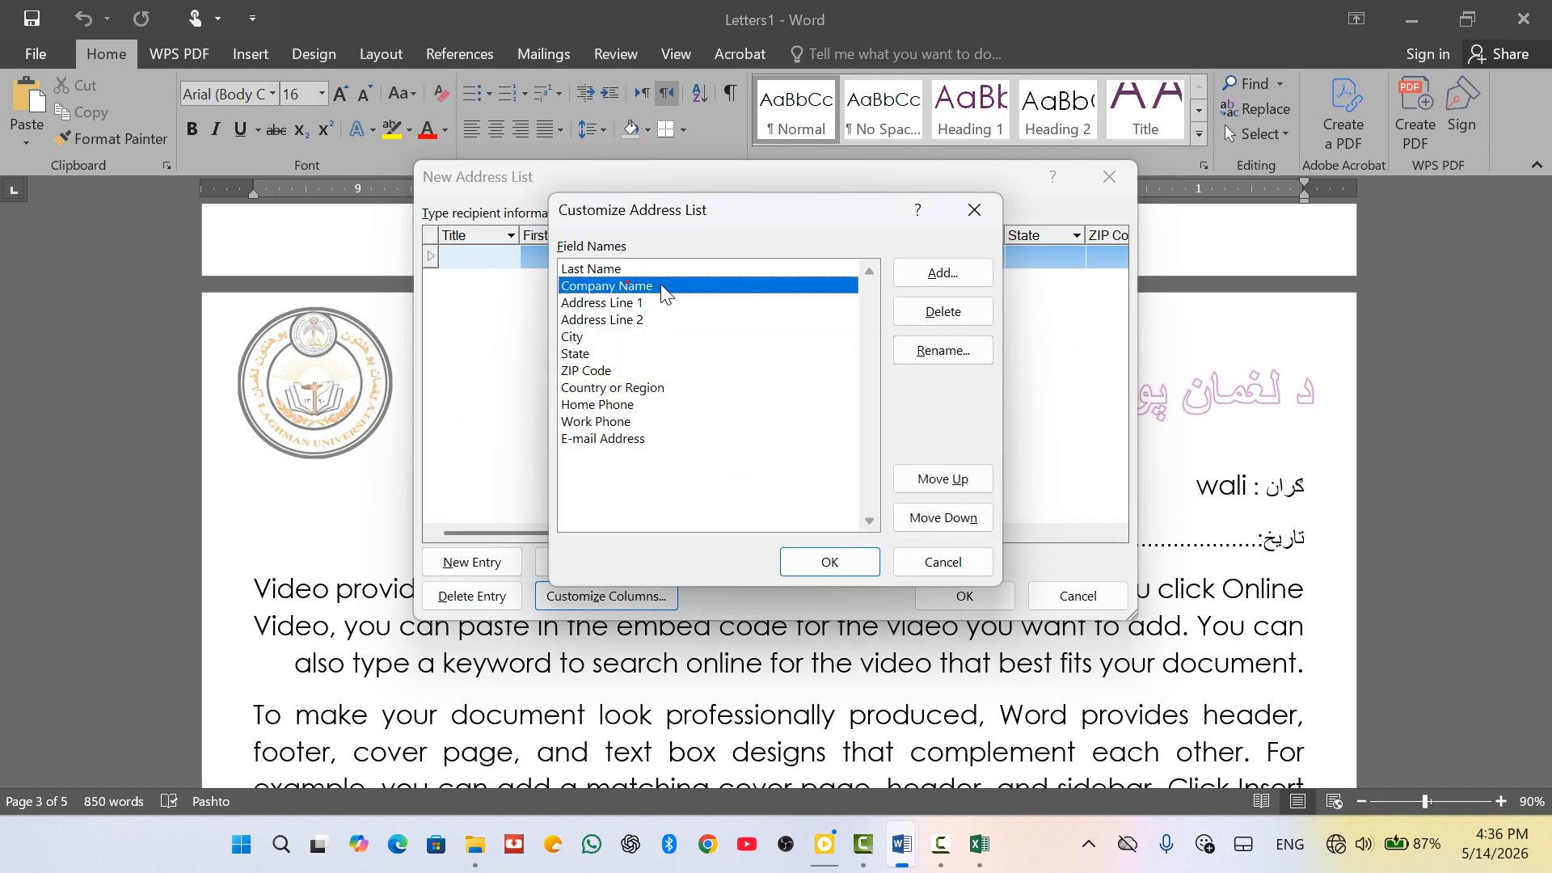
click(929, 305)
click(738, 485)
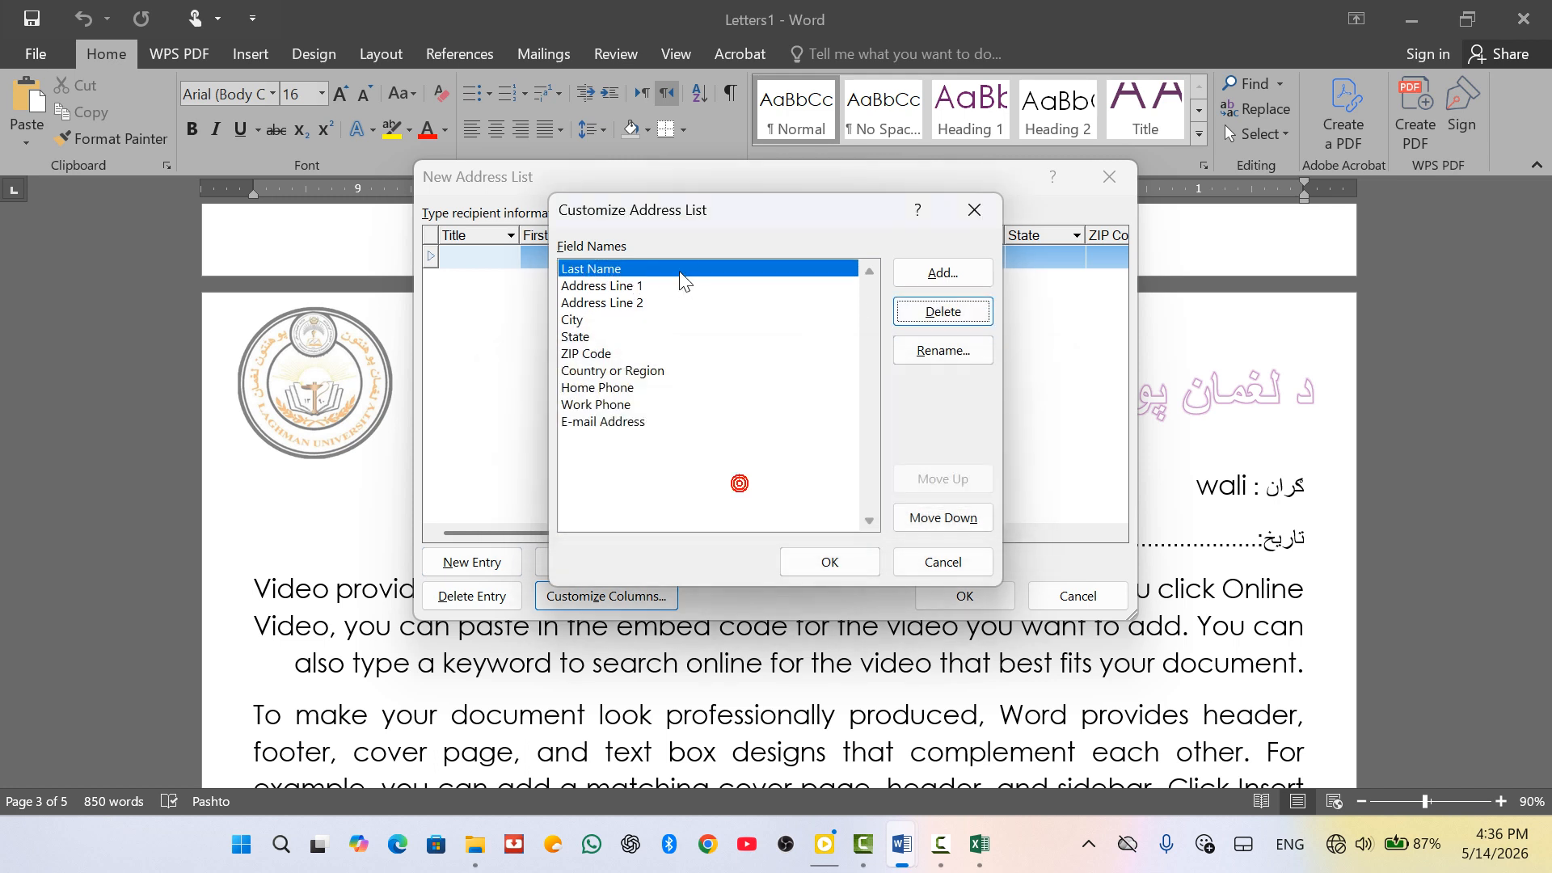
click(934, 313)
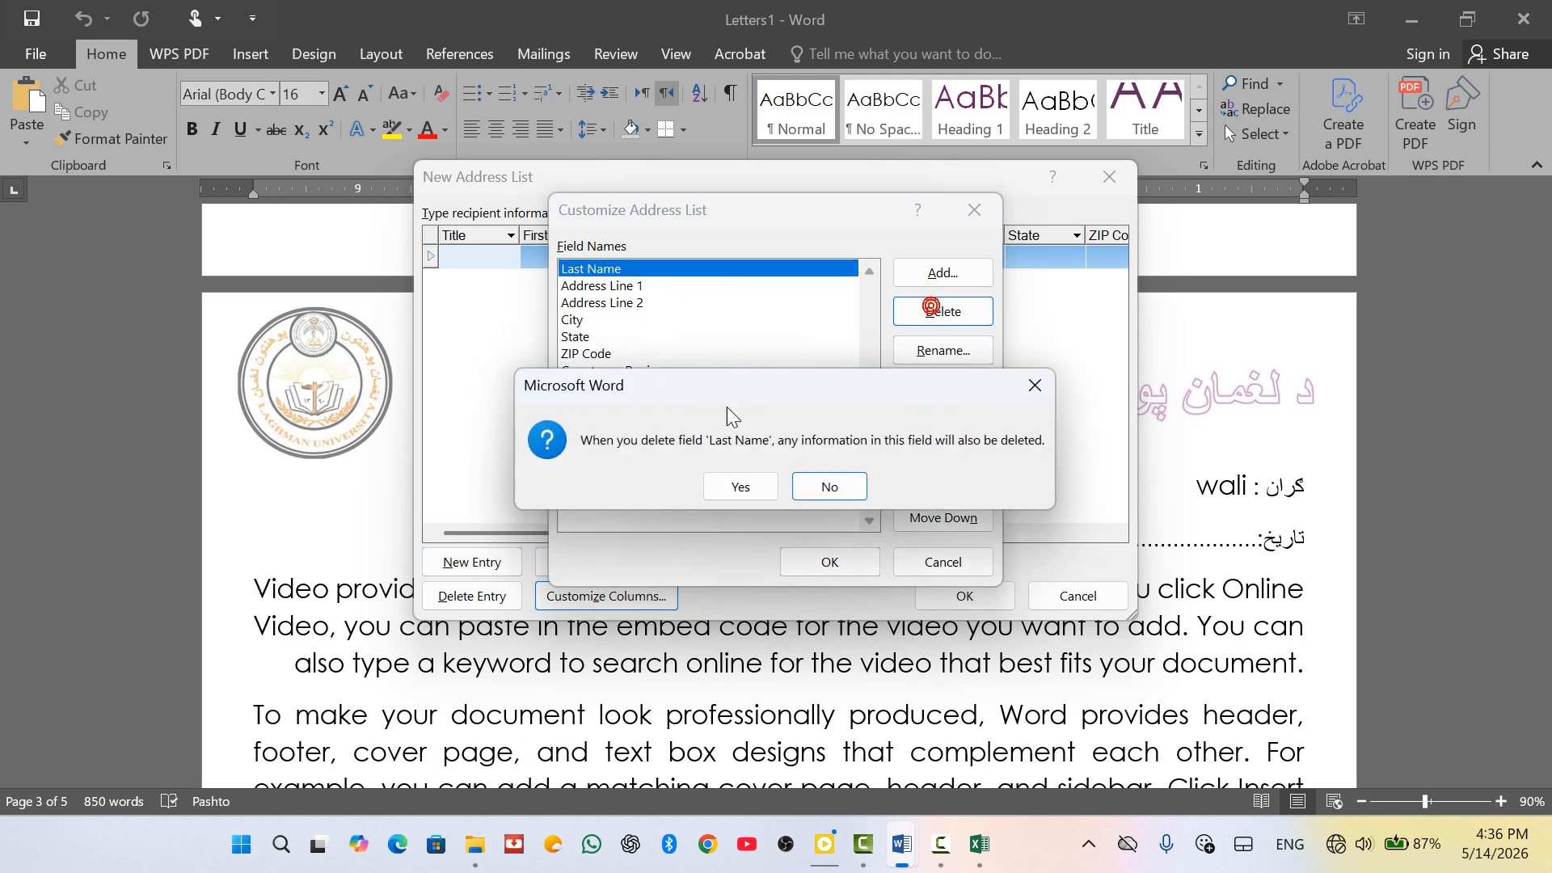
click(737, 485)
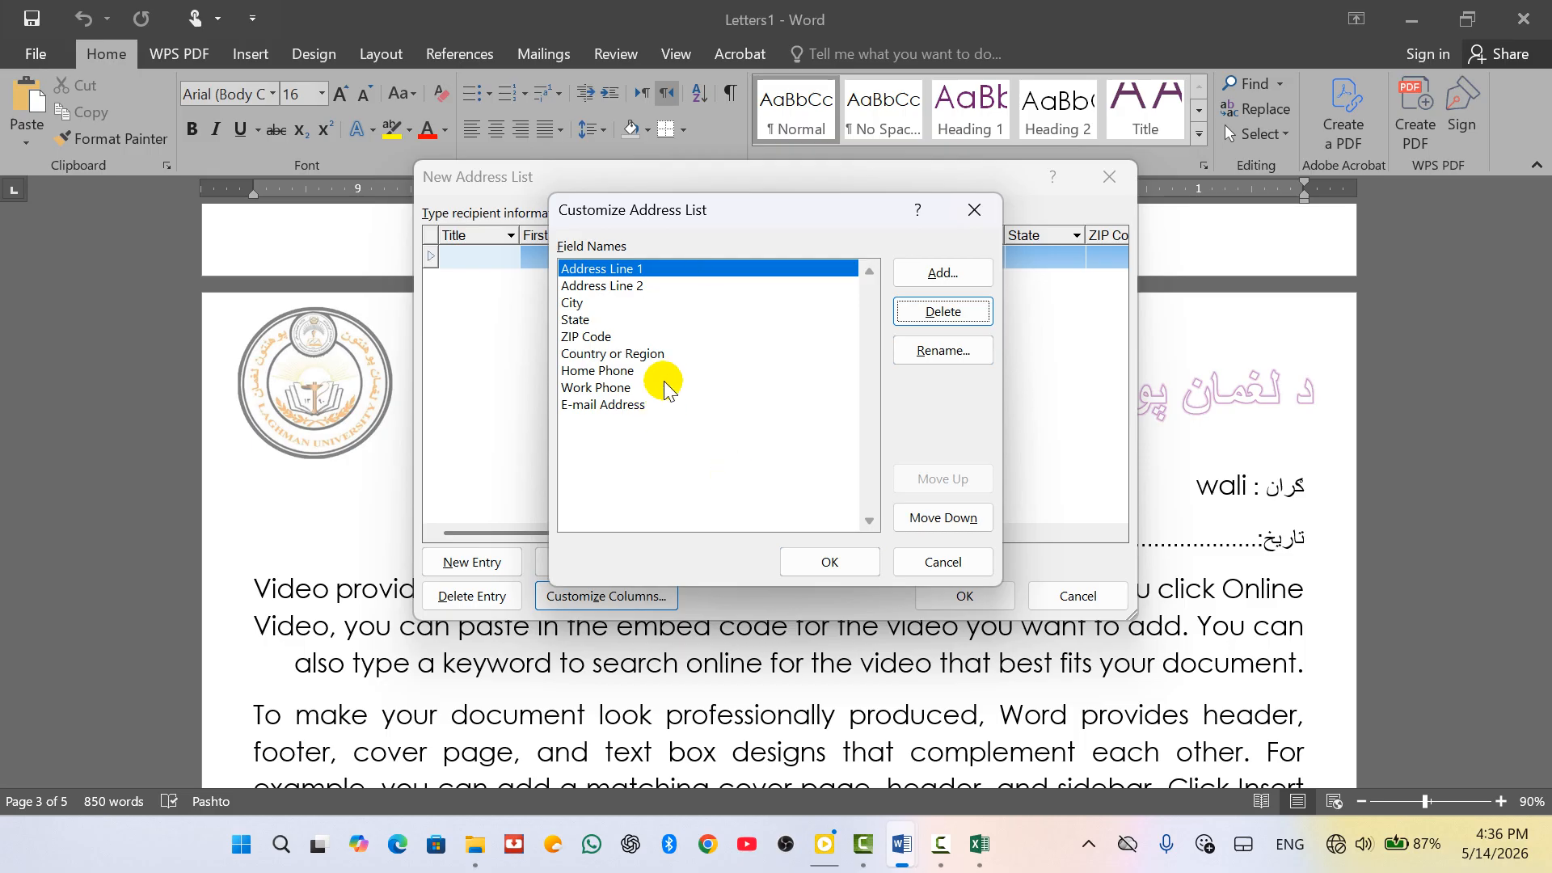
Add a field named full name, move it above Address Line 1, and apply the customized columns.
click(937, 269)
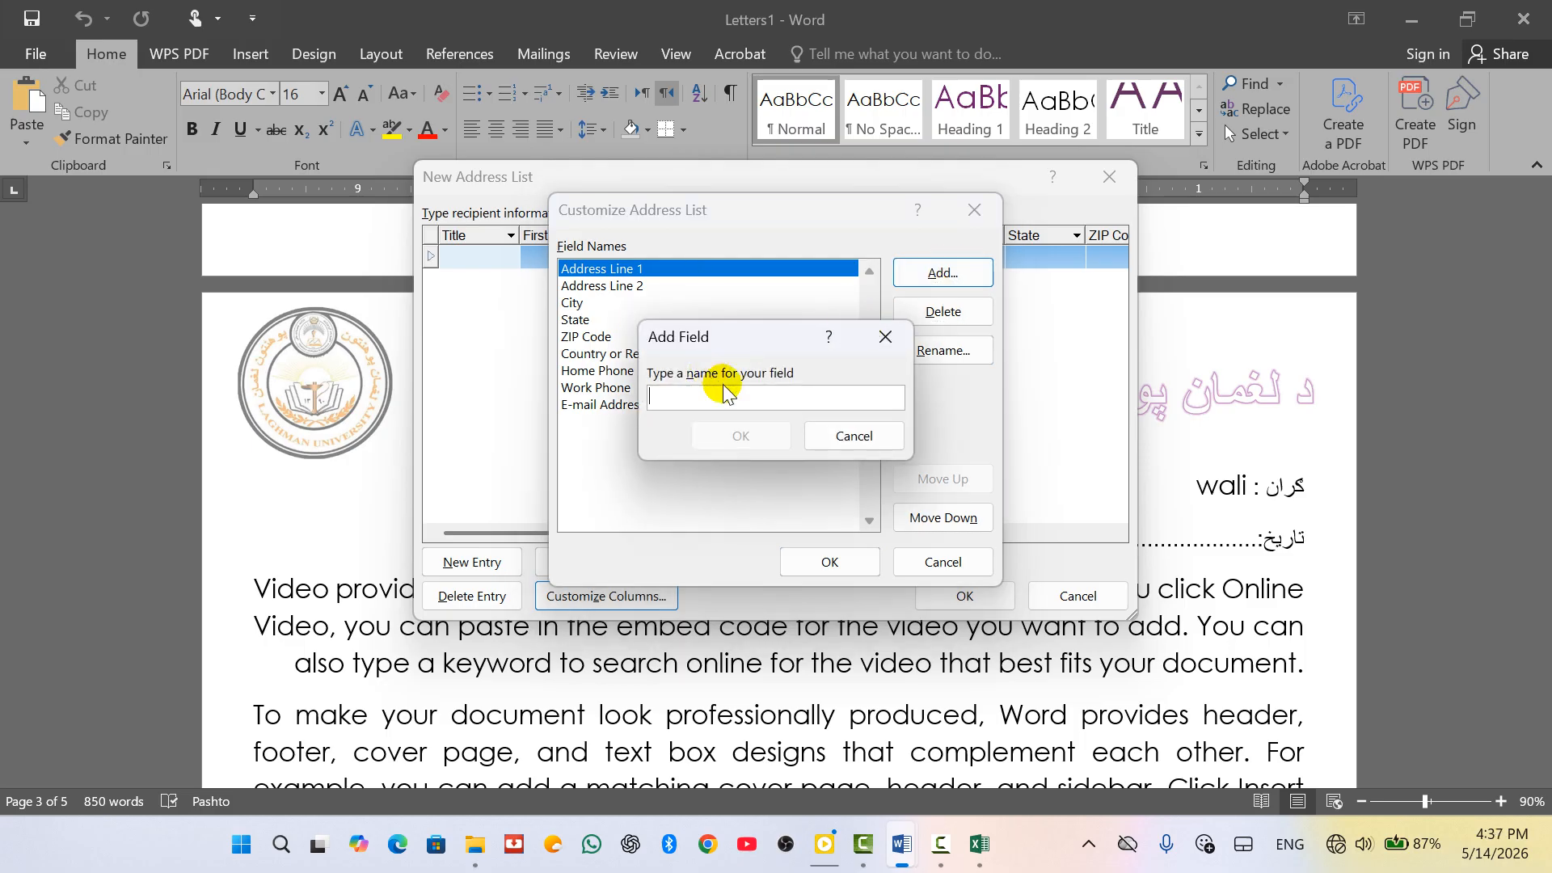
text(full name)
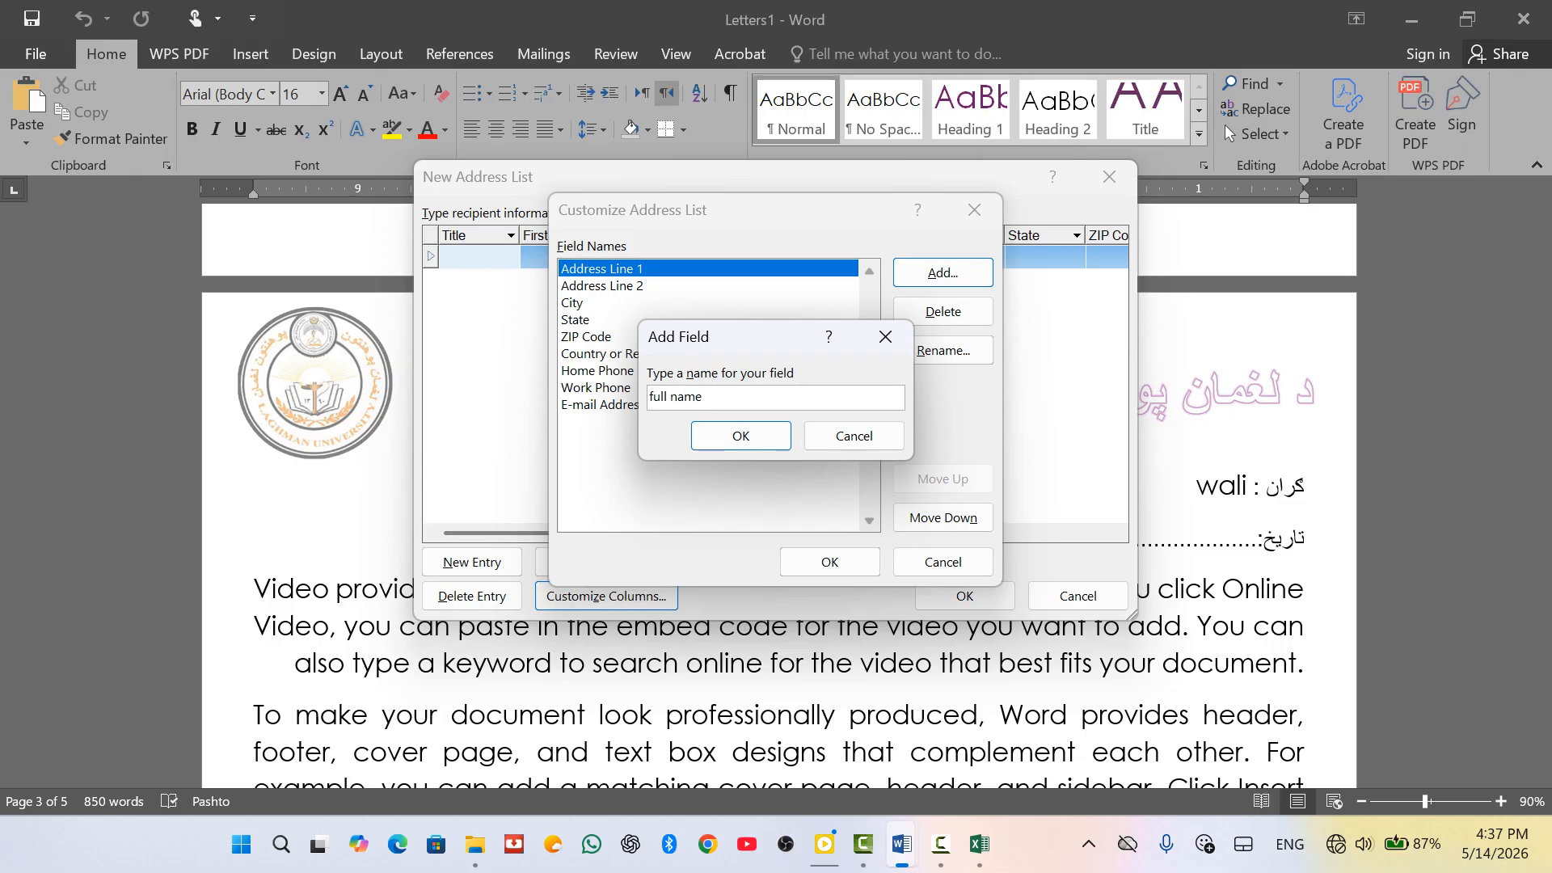
click(737, 438)
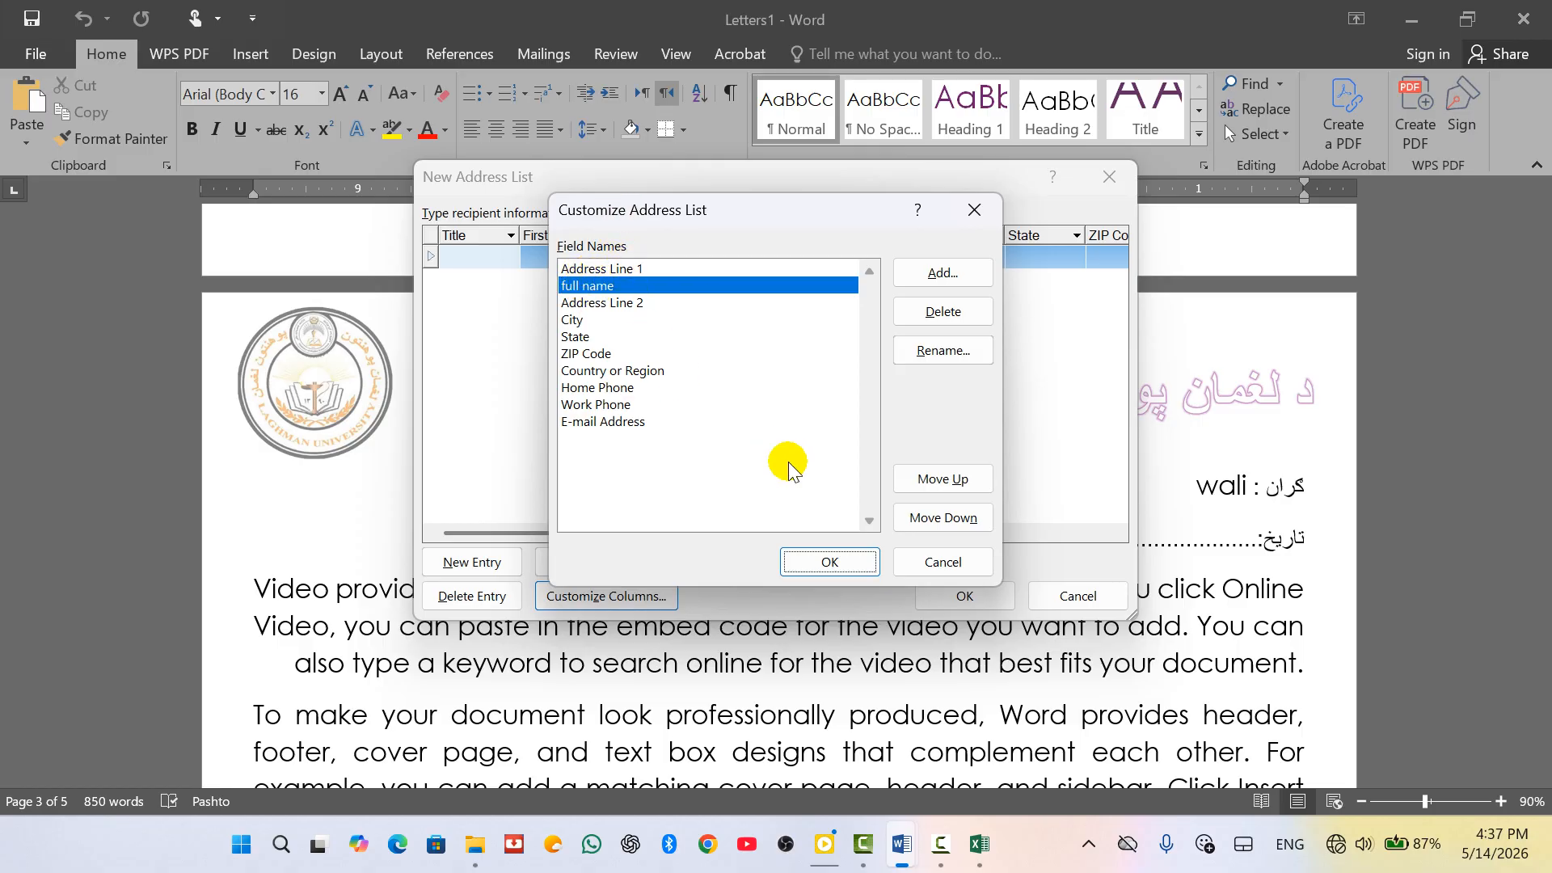
click(935, 479)
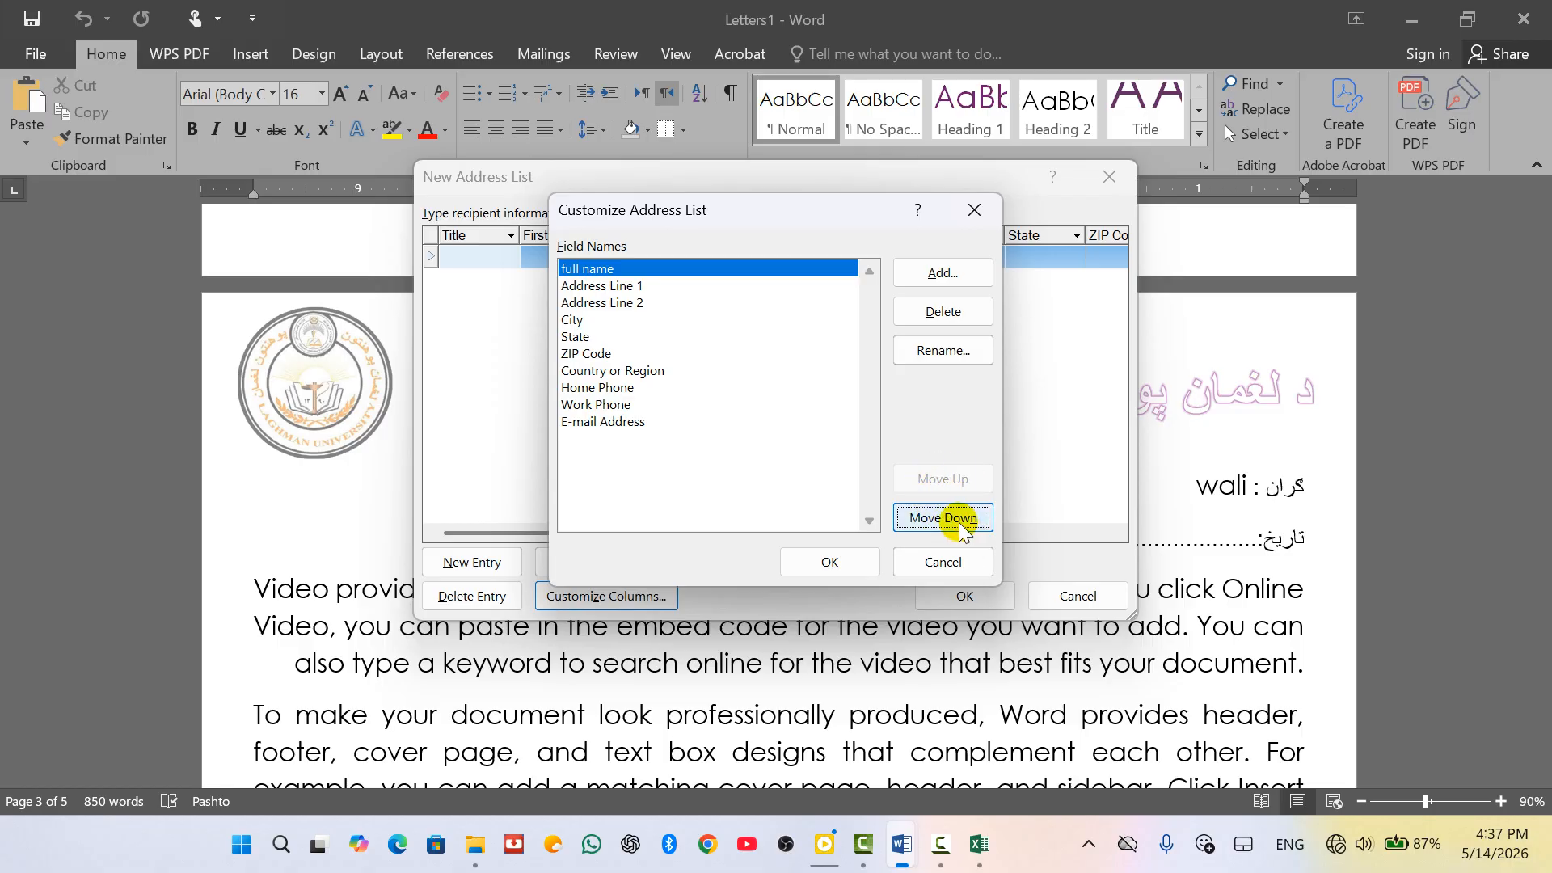
click(830, 562)
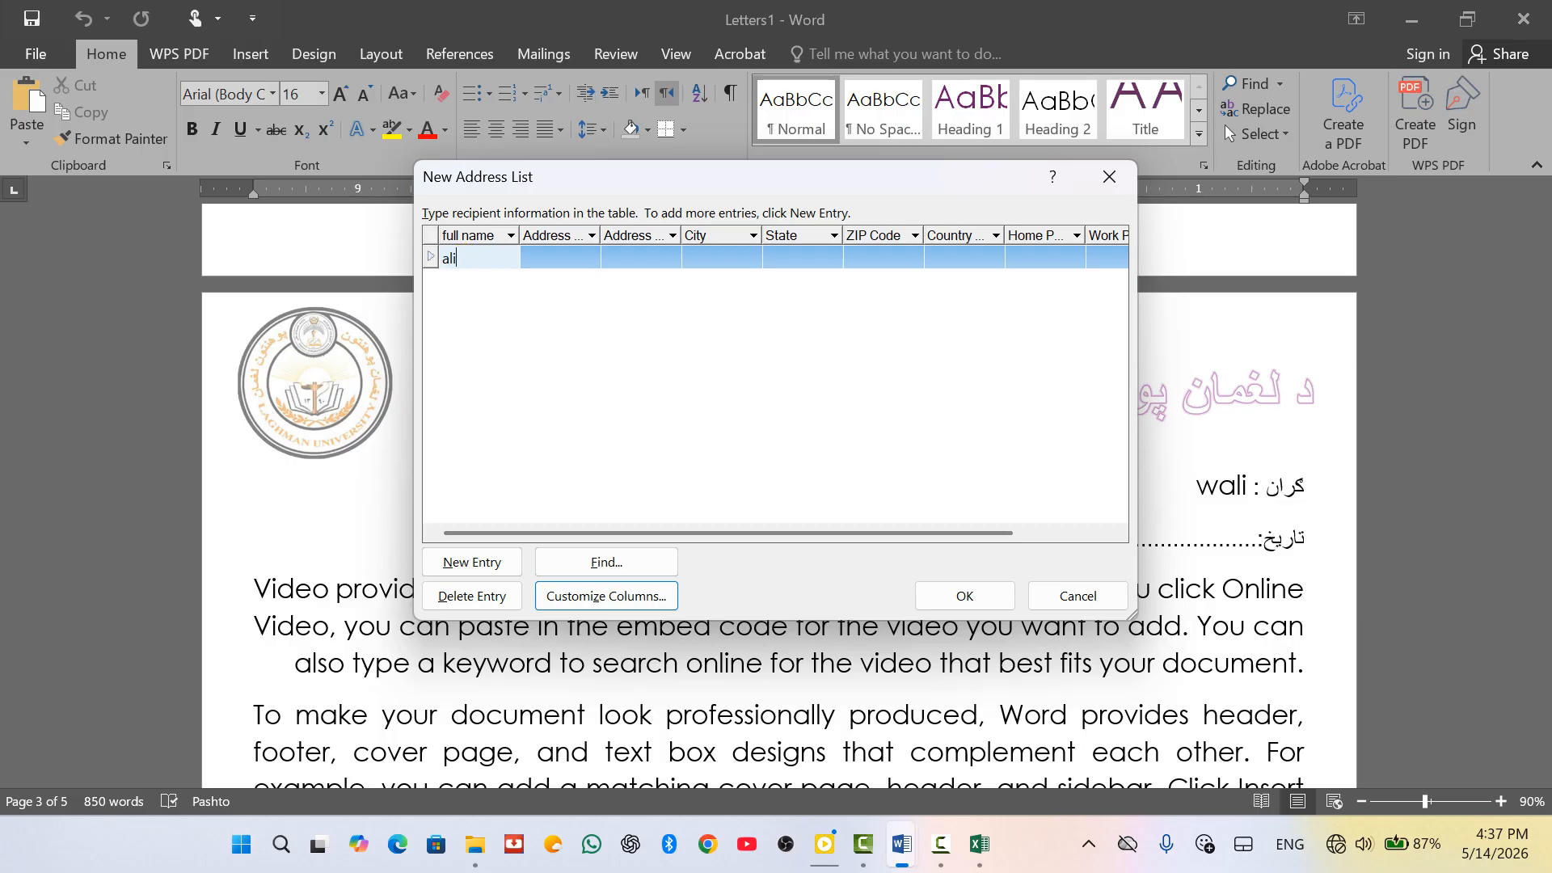
Enter the first two recipients' names in the full name column, leaving their other fields empty.
key(Tab)
key(Tab)
key(Tab)
key(Tab)
key(Tab)
key(Tab)
key(Tab)
key(Tab)
key(Tab)
key(Tab)
key(Tab)
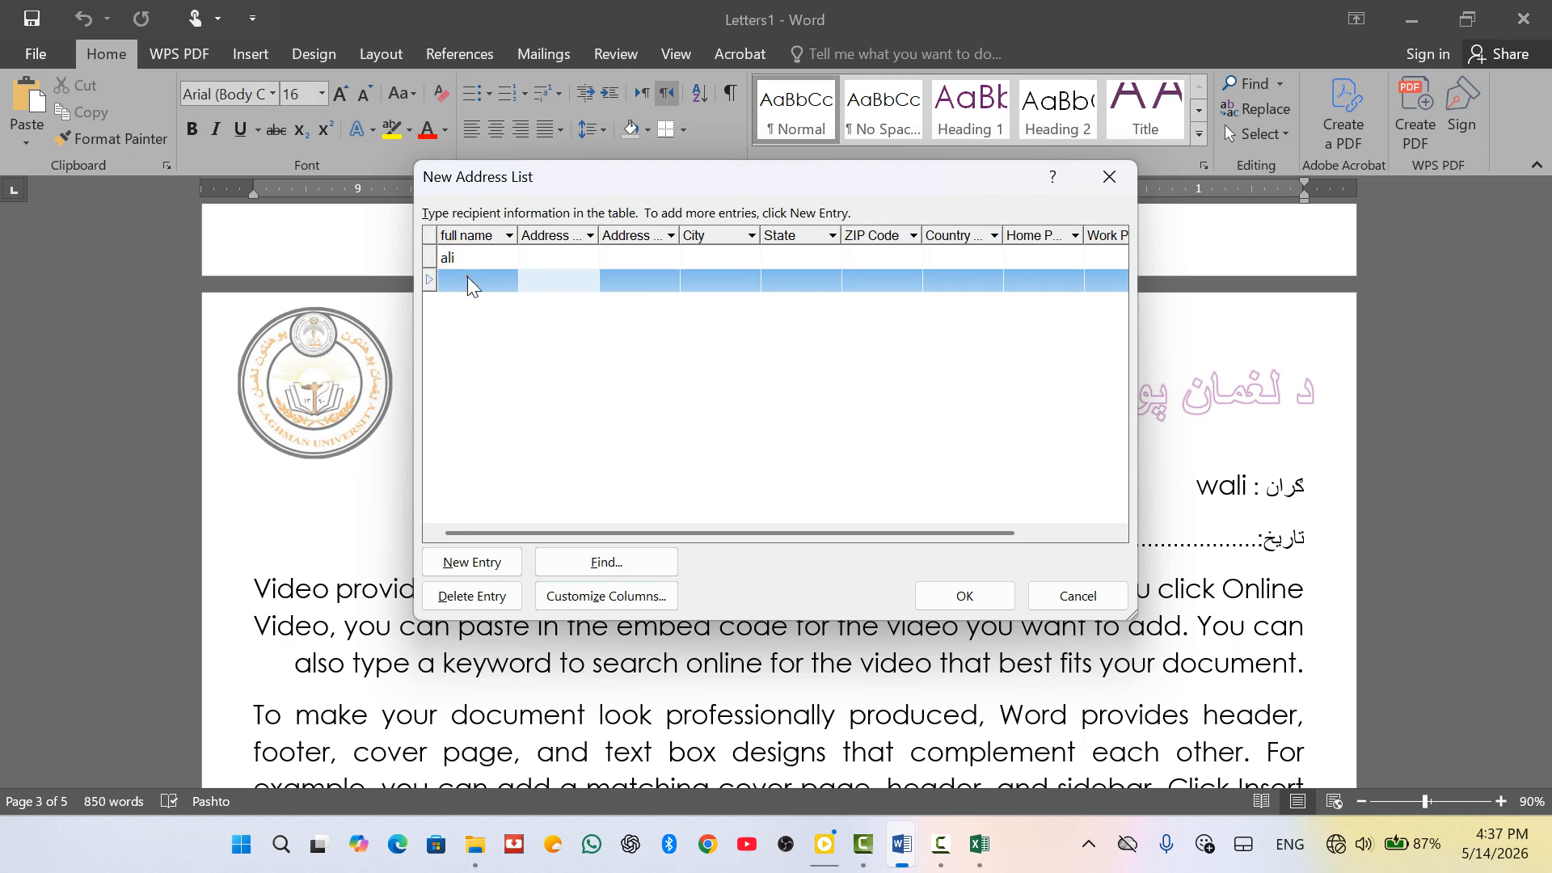
click(469, 278)
text(ahma)
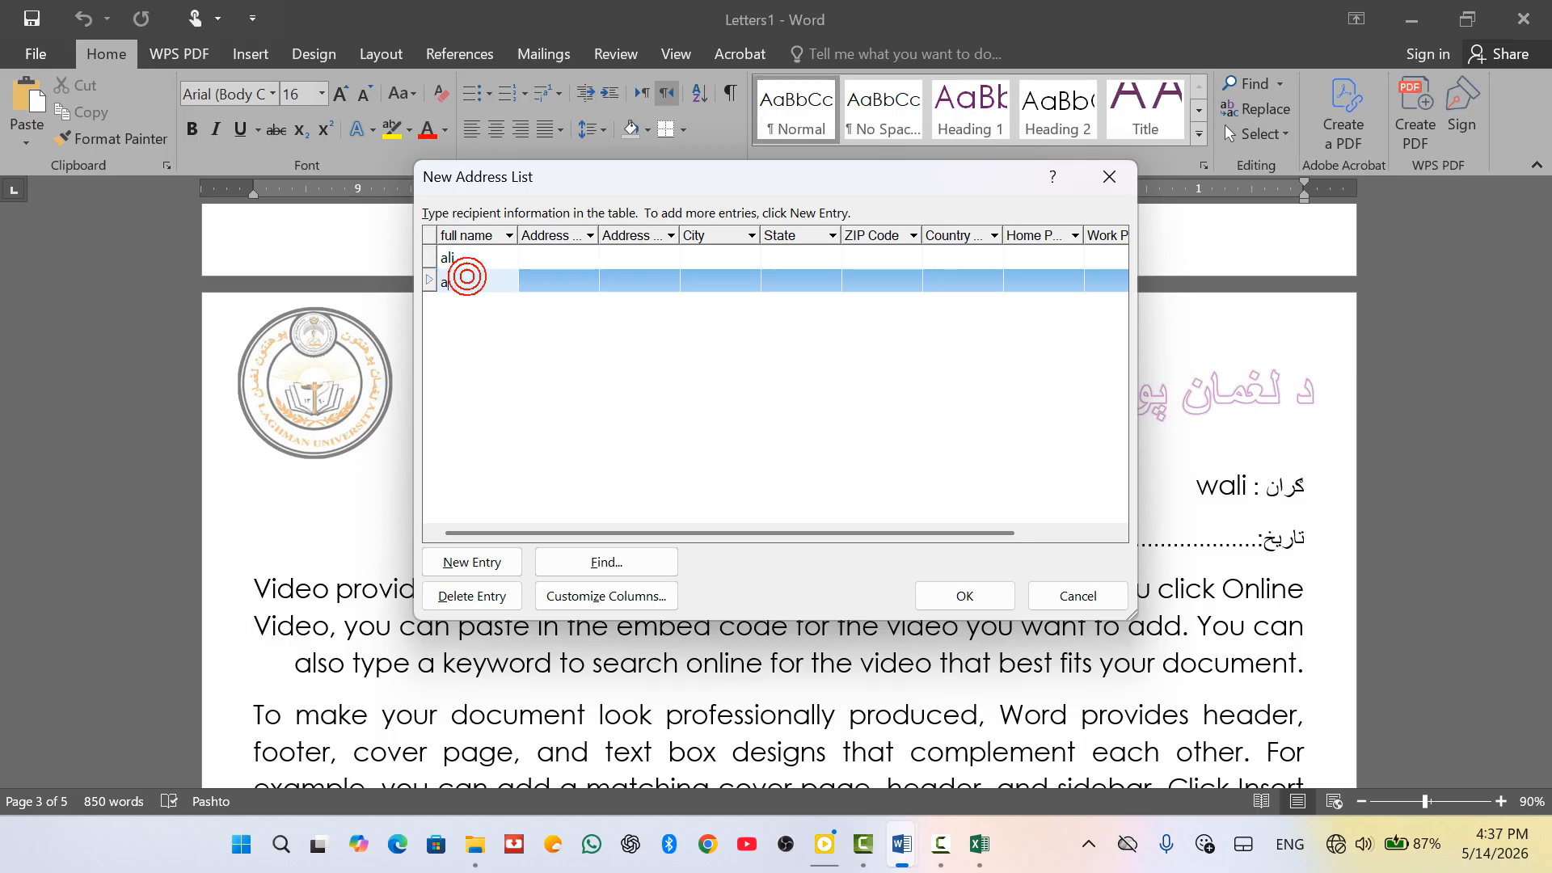
text(d)
Add a third entry to the address list with the recipient's name under full name.
key(Tab)
key(Tab)
key(Tab)
key(Tab)
key(Tab)
key(Tab)
key(Tab)
key(Tab)
key(Tab)
key(Tab)
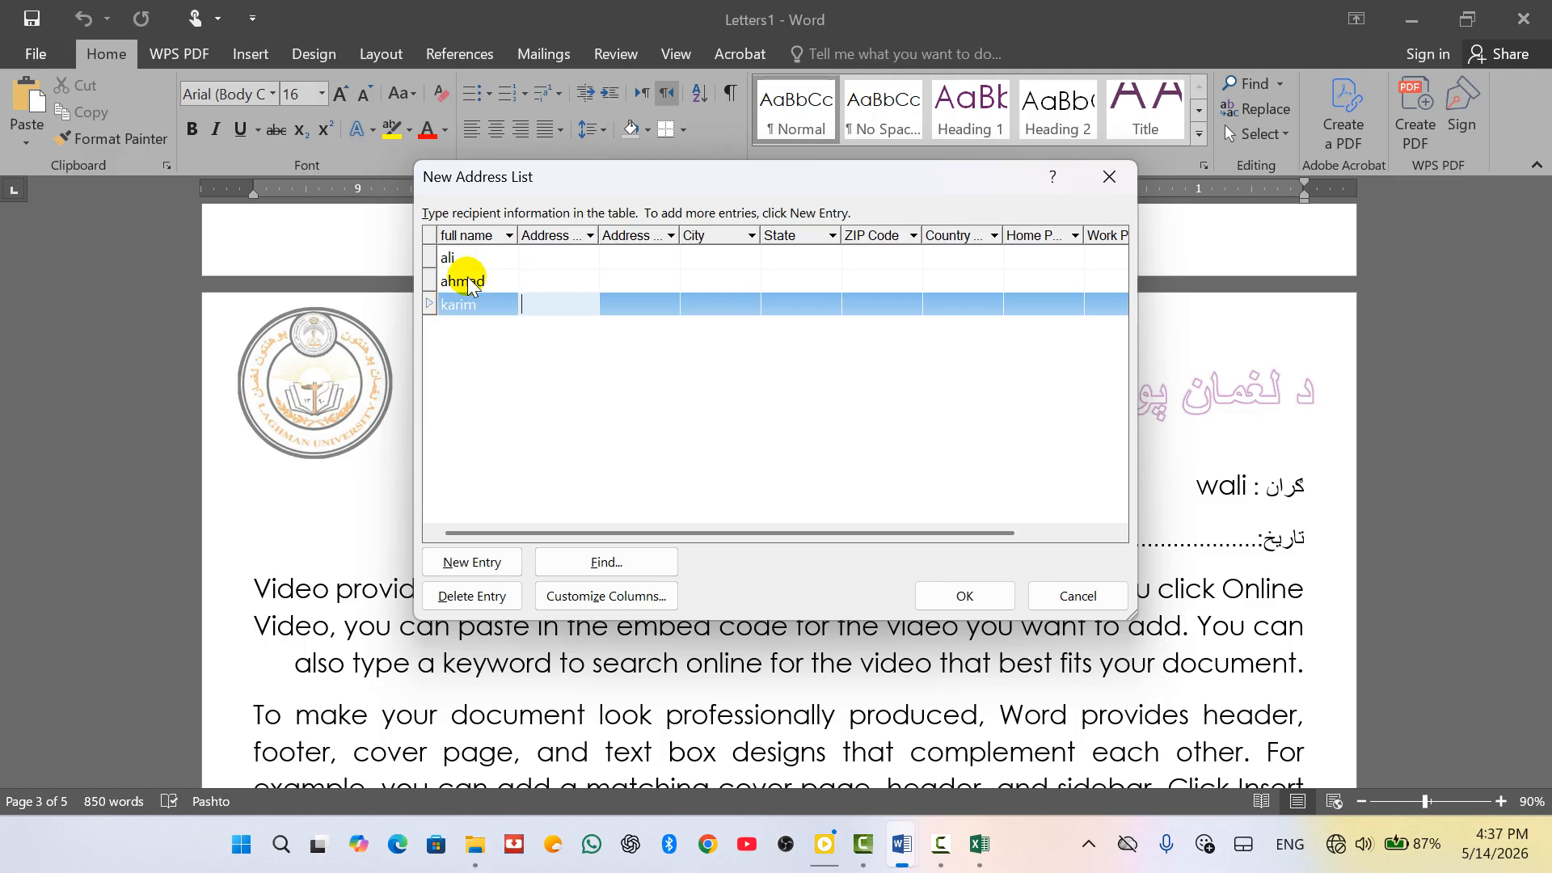
Add a fourth entry to the address list and fill in that recipient's full name.
key(Tab)
key(Tab)
key(Tab)
key(Tab)
key(Tab)
key(Tab)
key(Tab)
key(Tab)
key(Tab)
key(Tab)
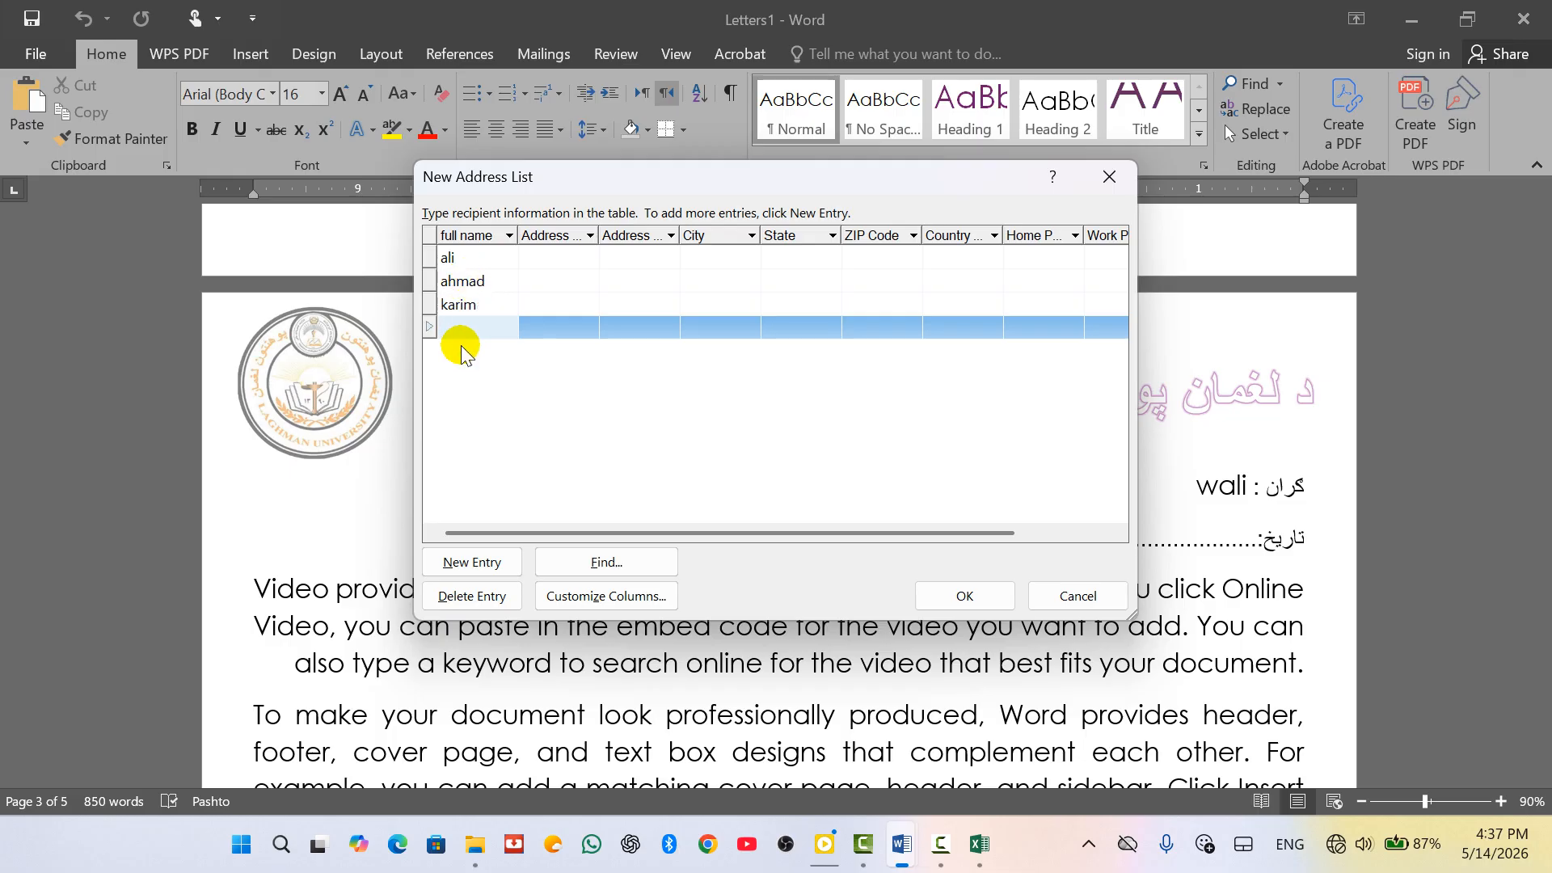
text(raahmanu)
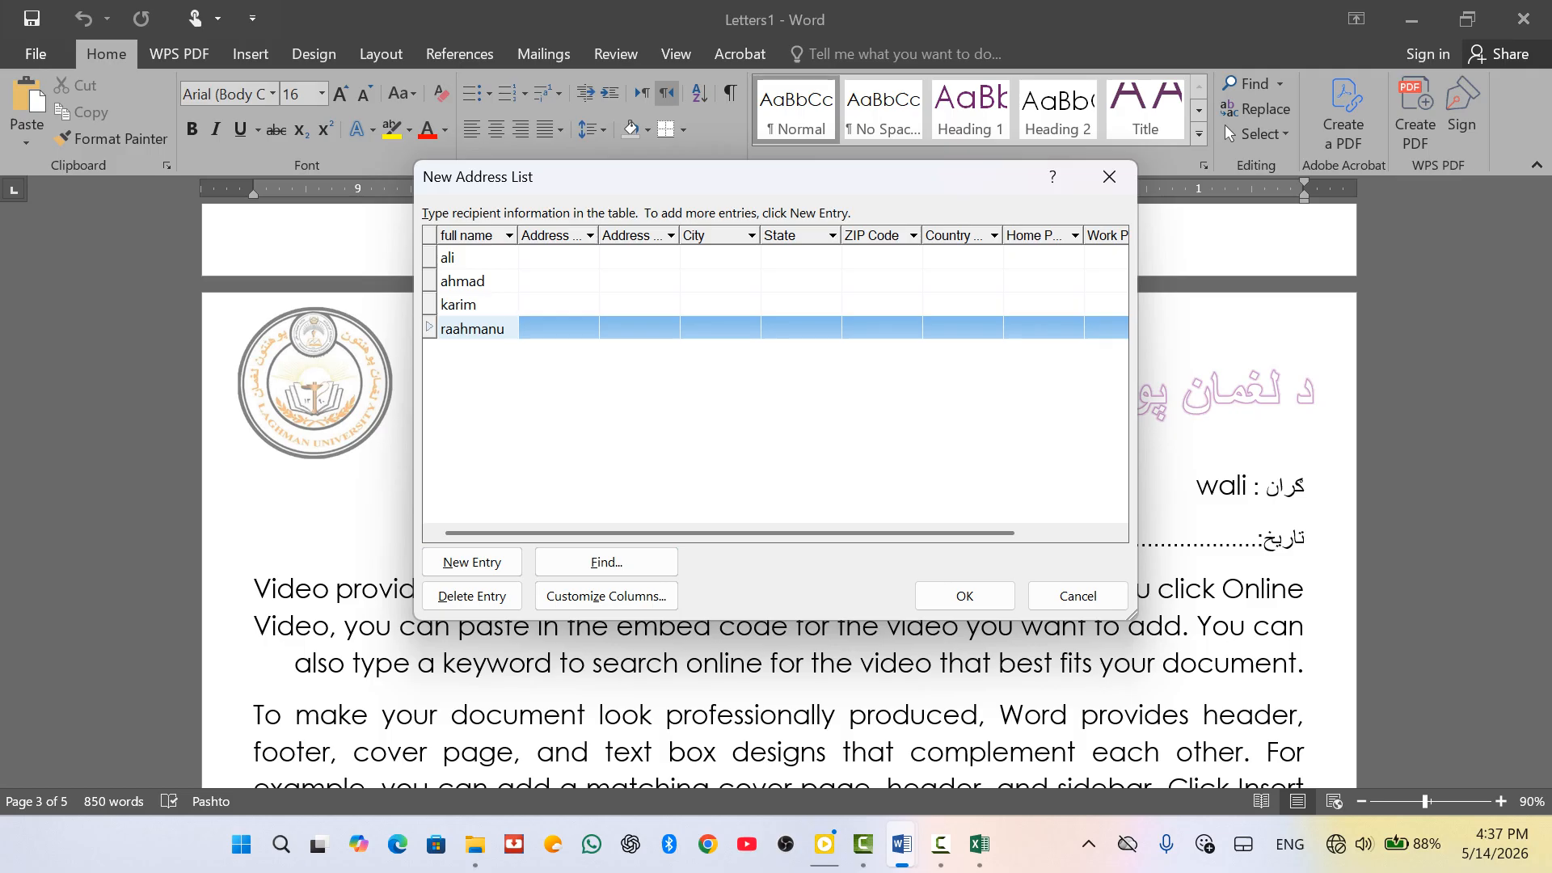
text(llah)
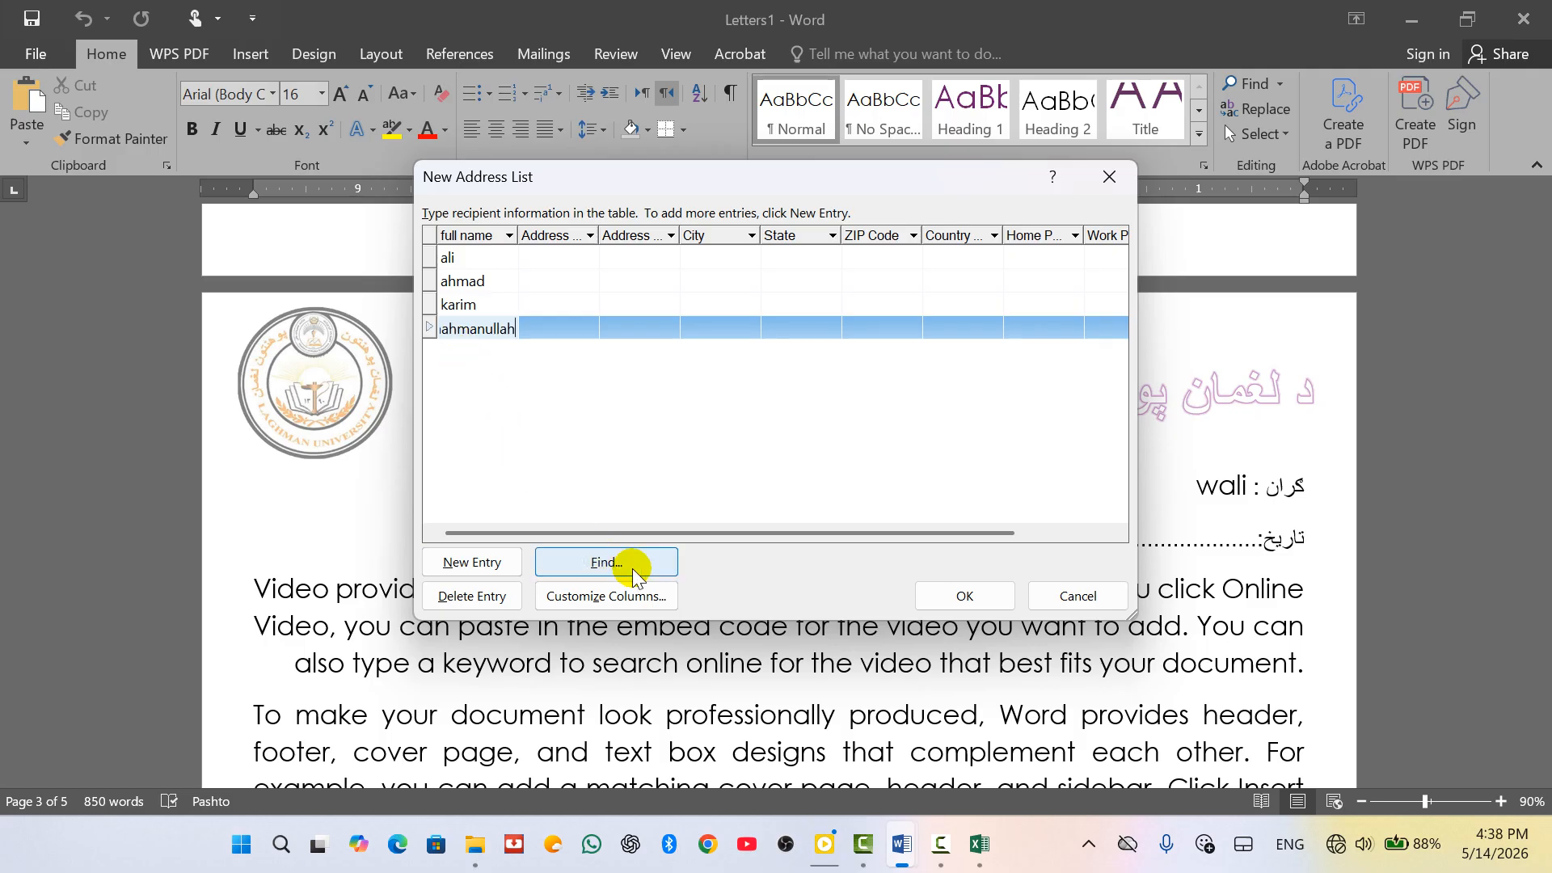
Finish the address list and save it on the Desktop as qqq in Microsoft Office Address Lists format.
click(937, 598)
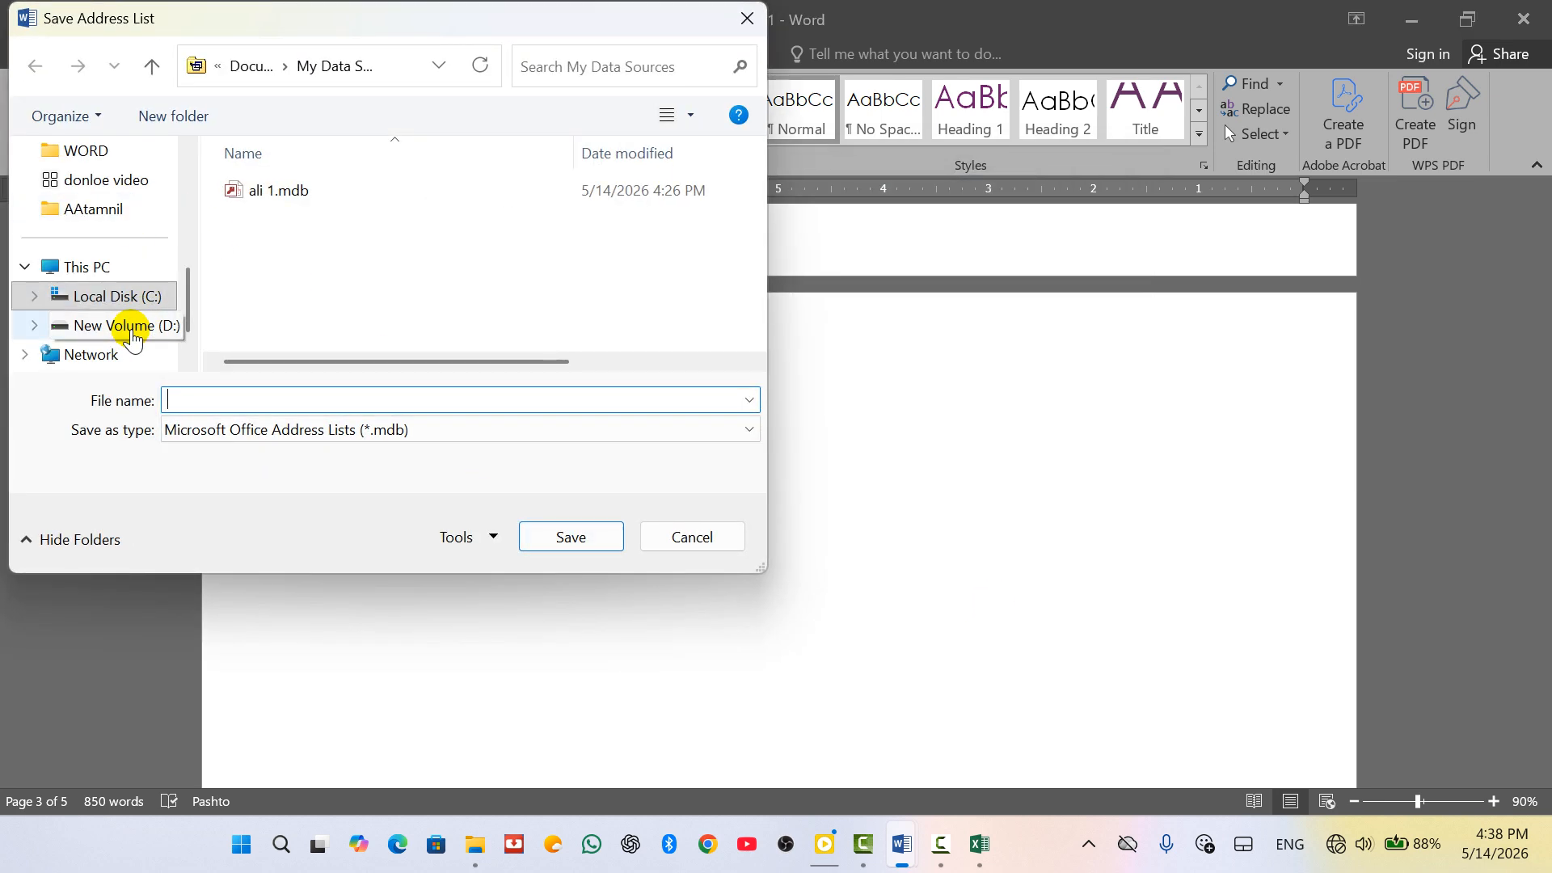
click(132, 332)
scroll(103, 266, up, 5)
click(109, 275)
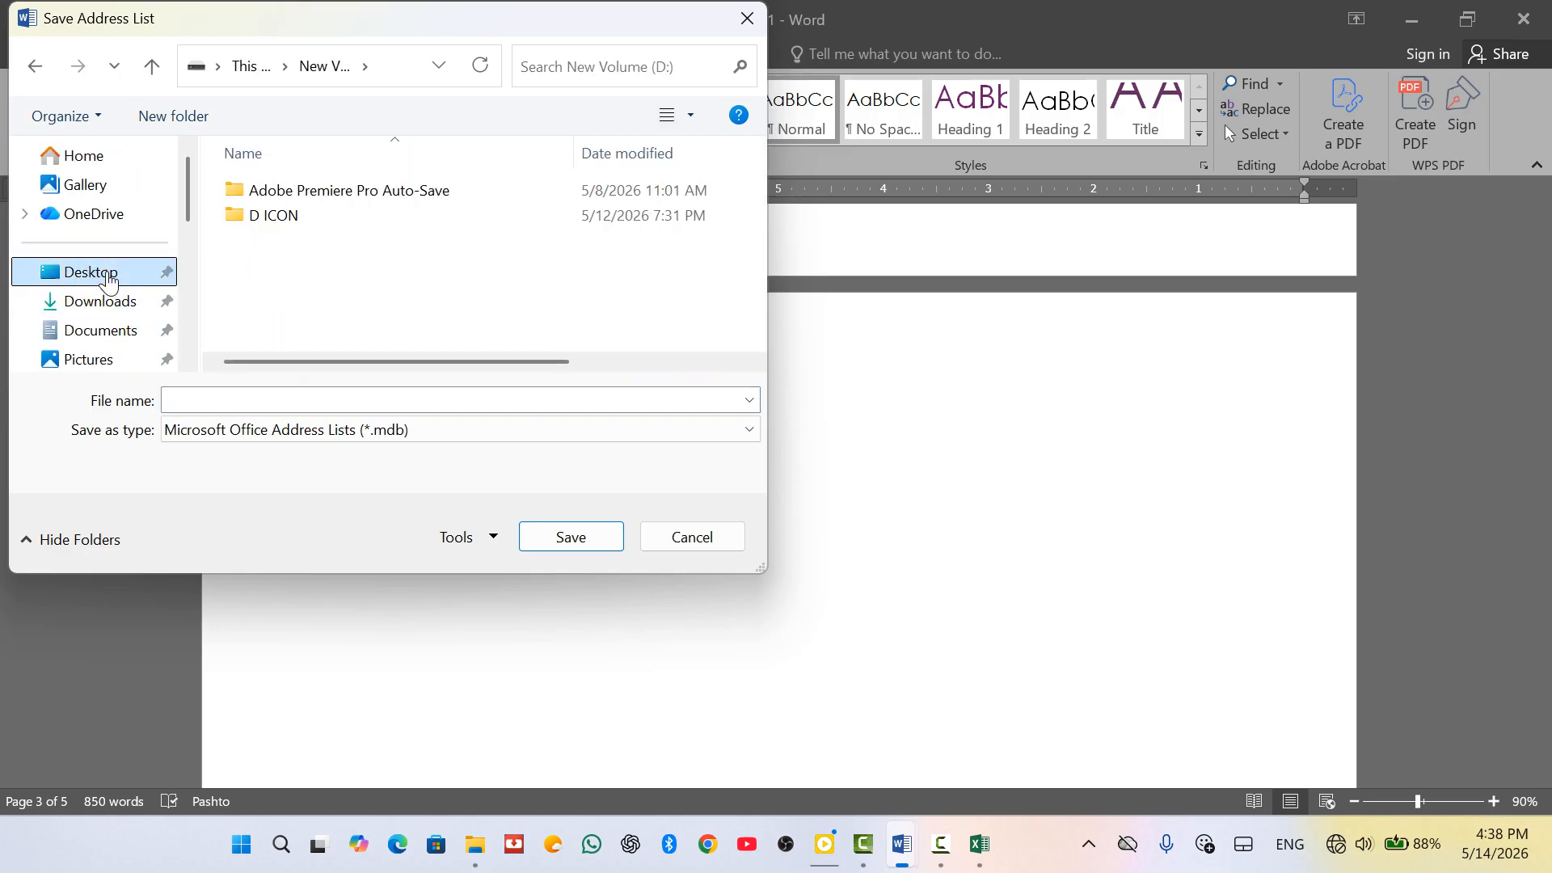
click(187, 399)
text(qqq)
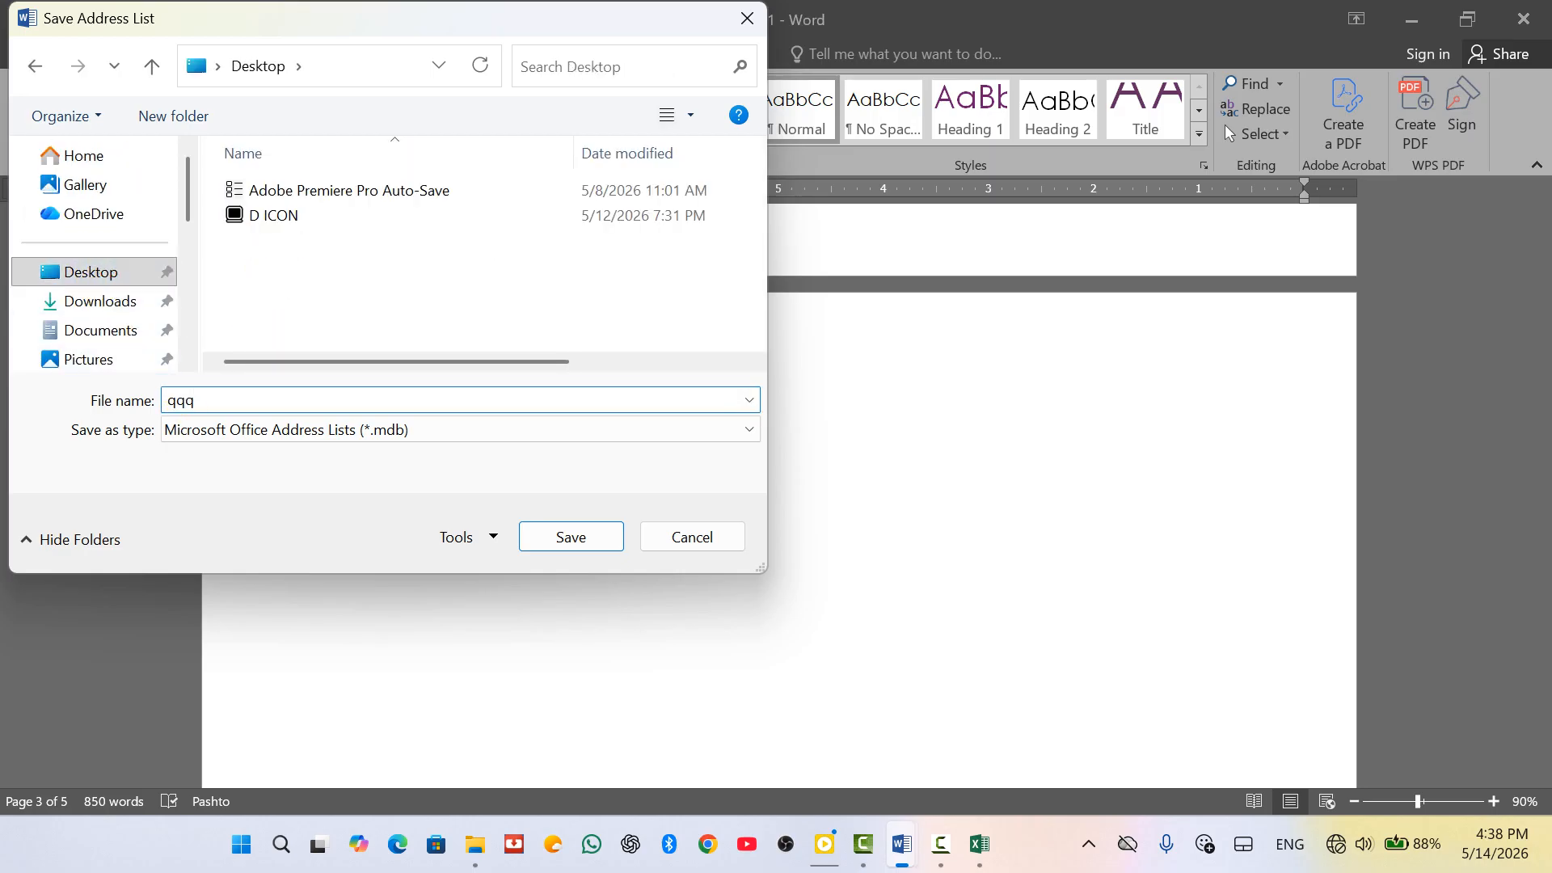
click(548, 543)
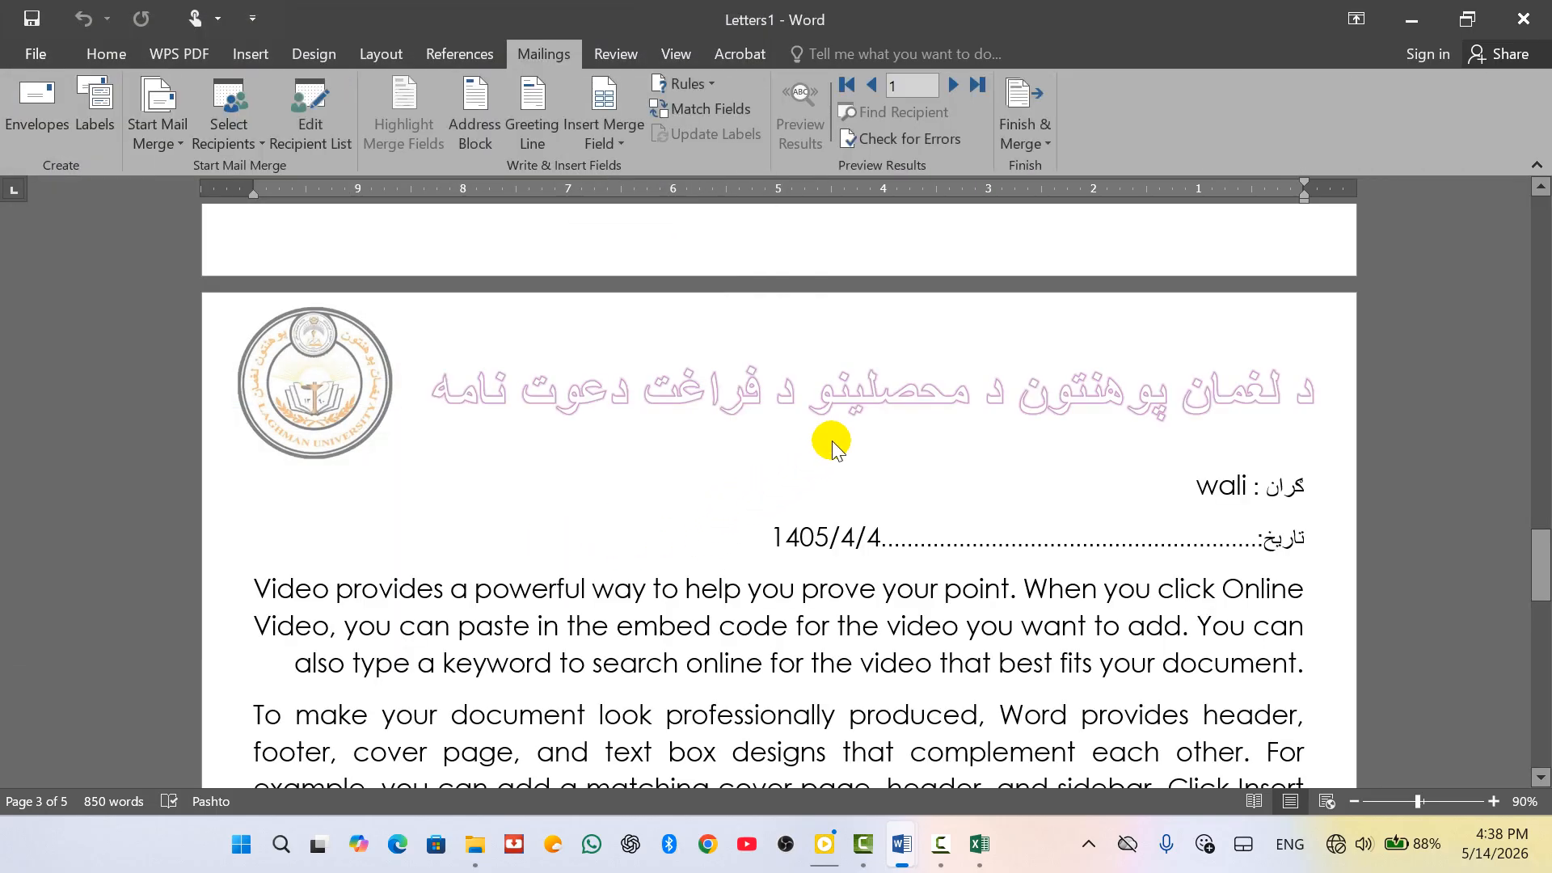
Look over the merged letters in Letters1 back to the first page, and return to the گران.docx invitation.
scroll(833, 448, down, 2)
scroll(849, 440, up, 8)
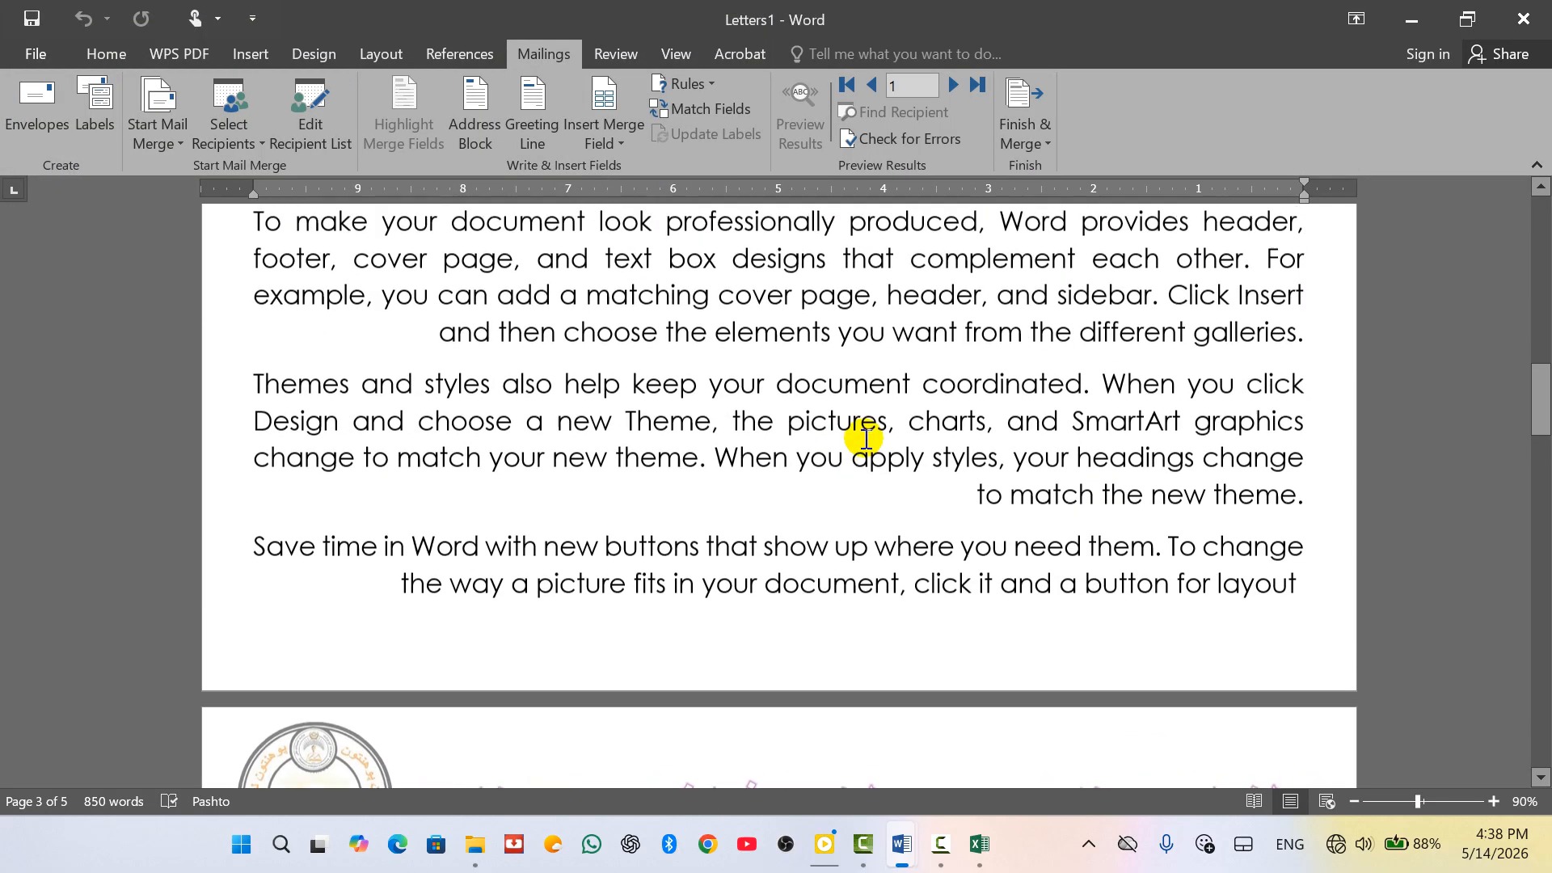
scroll(881, 428, down, 2)
key(ctrl+Home)
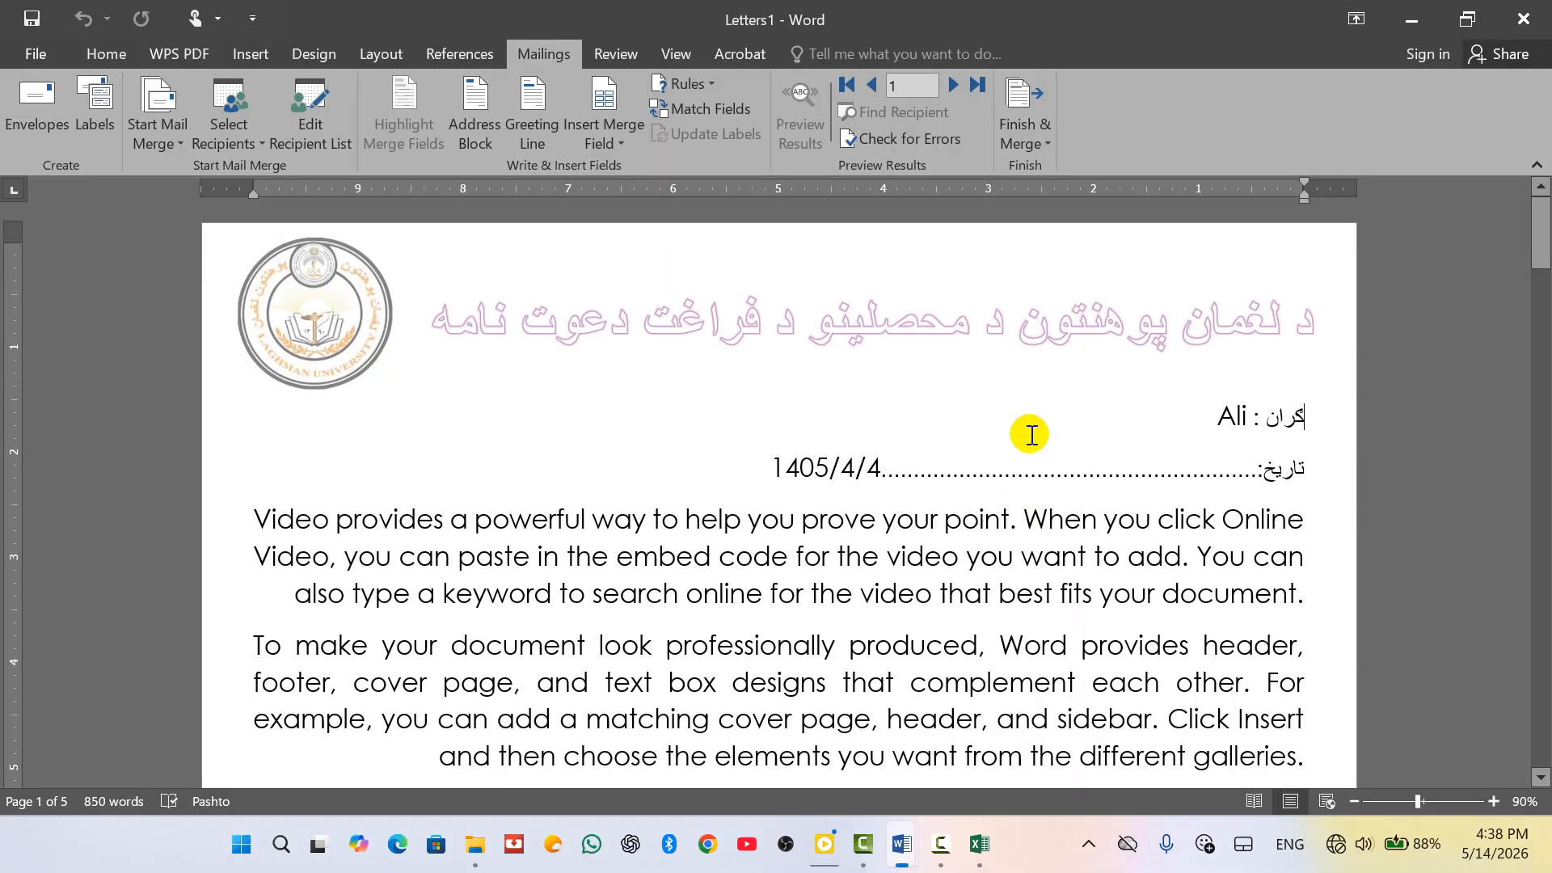
scroll(1030, 434, down, 3)
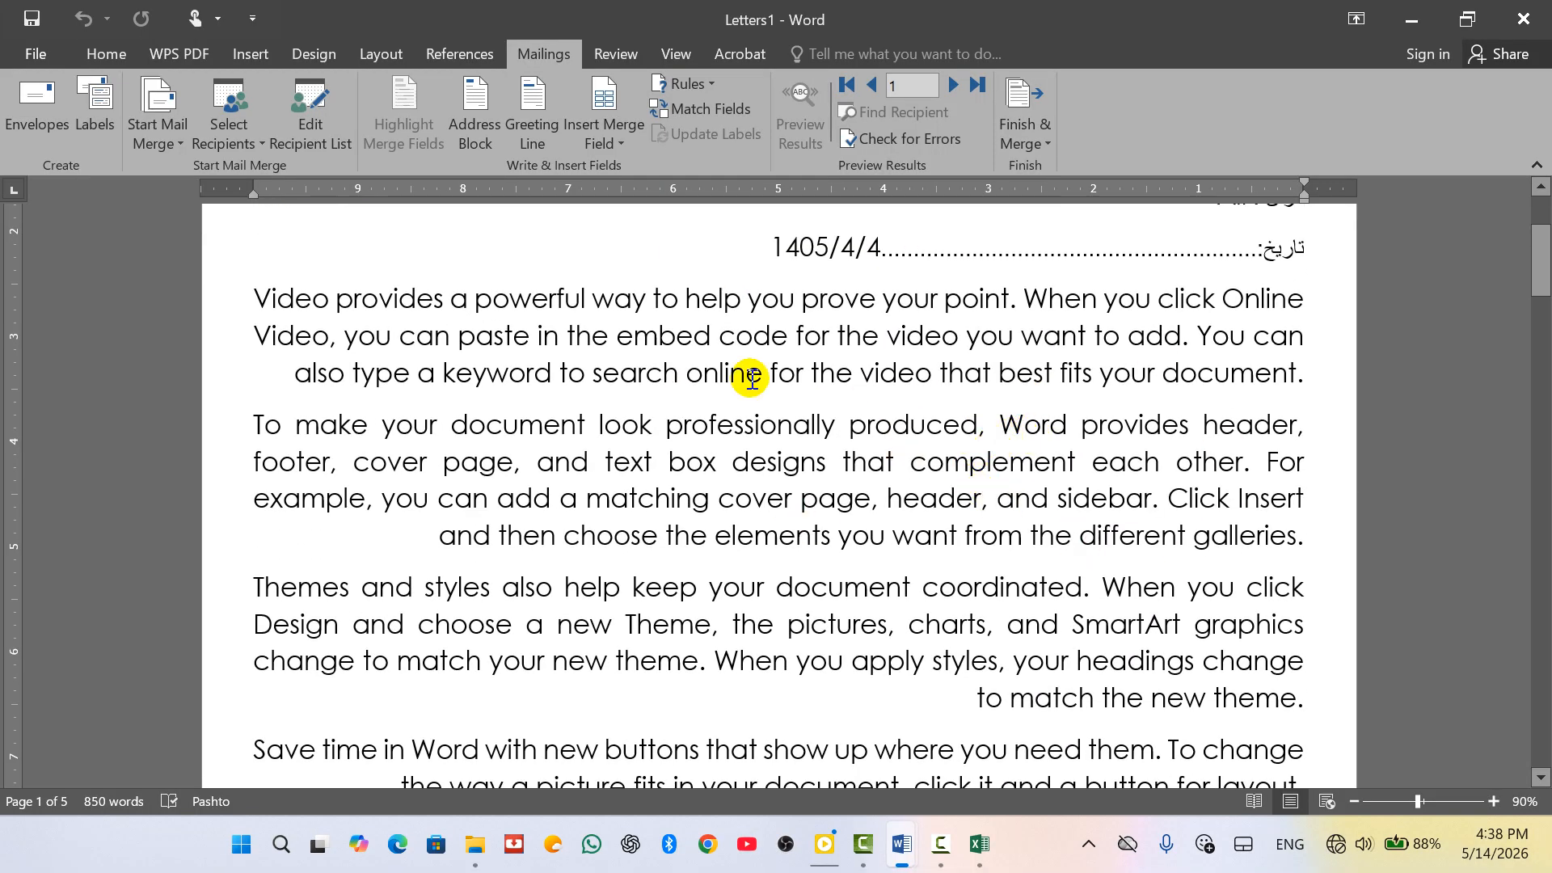
key(alt+Tab)
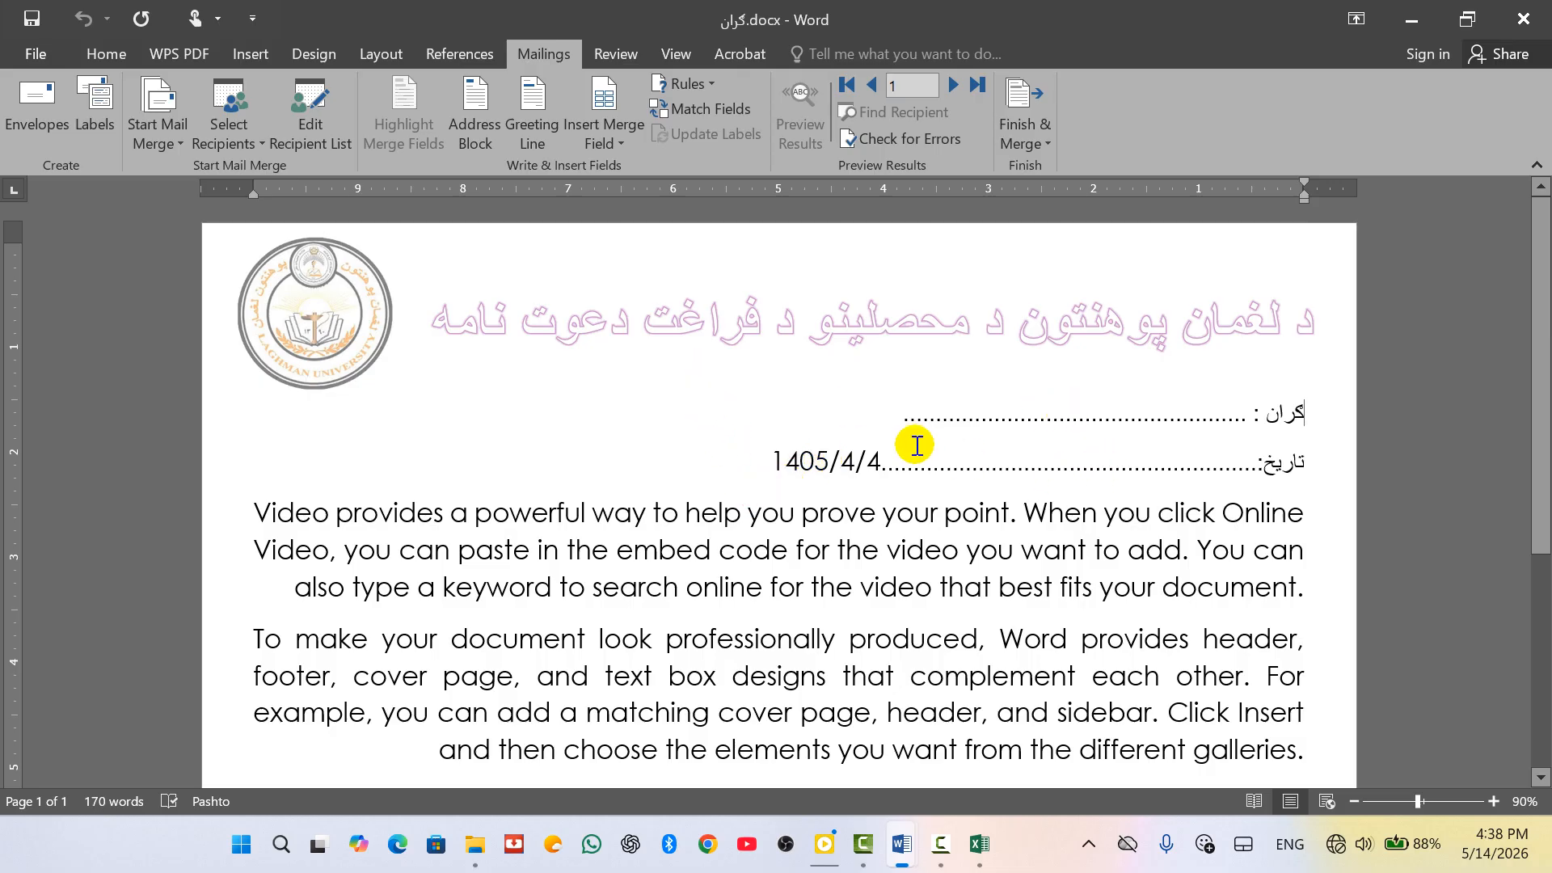
Attach the existing list qqq.mdb from the Desktop as the invitation's mail merge recipient source.
drag(899, 416, 1025, 420)
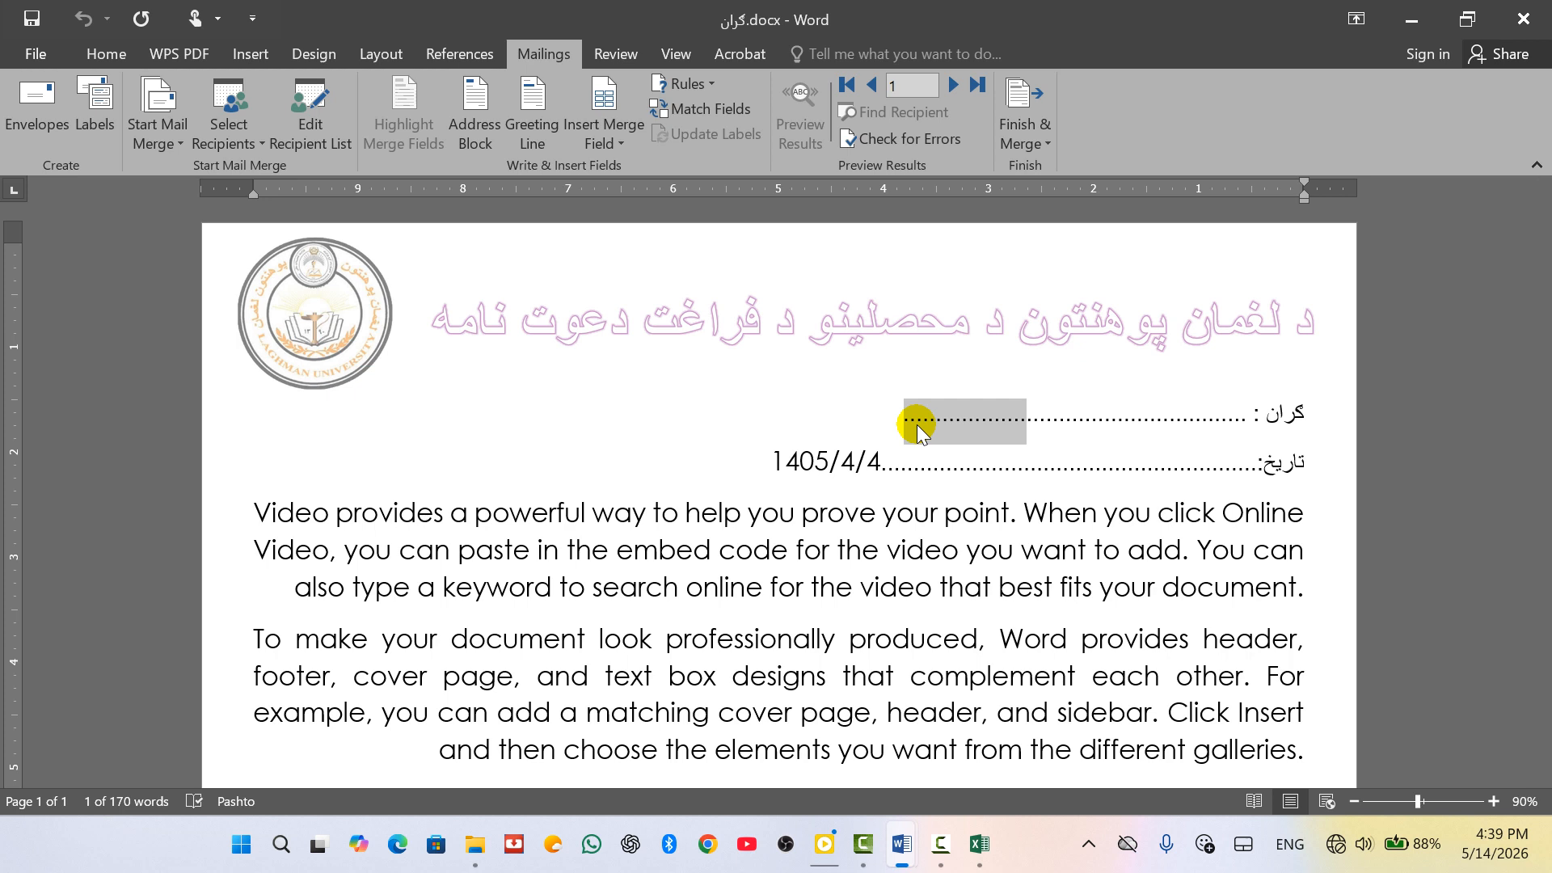
click(922, 422)
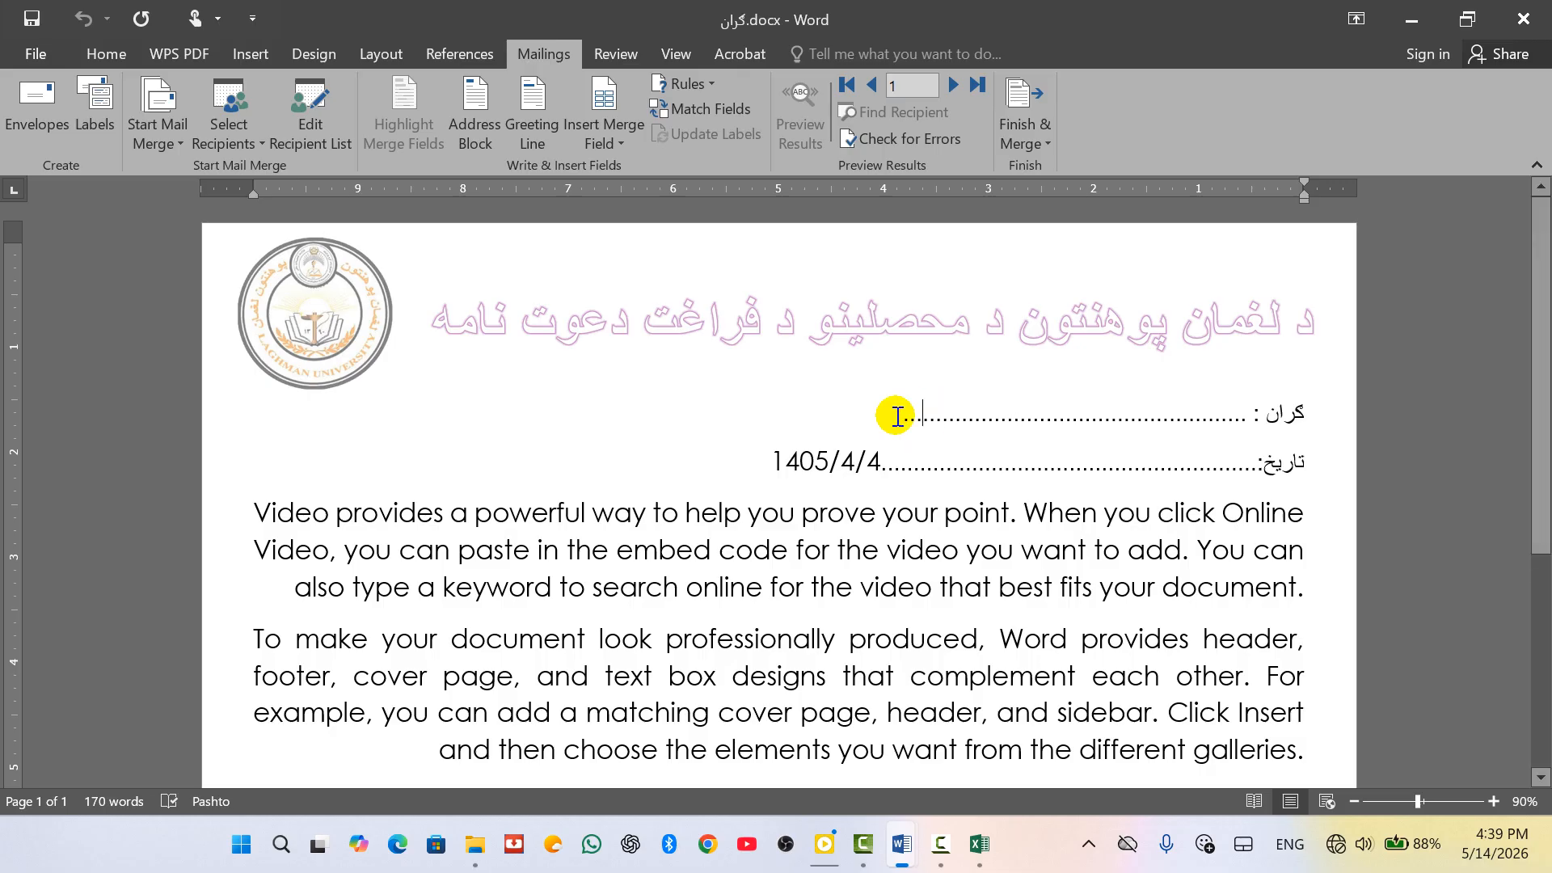
click(245, 144)
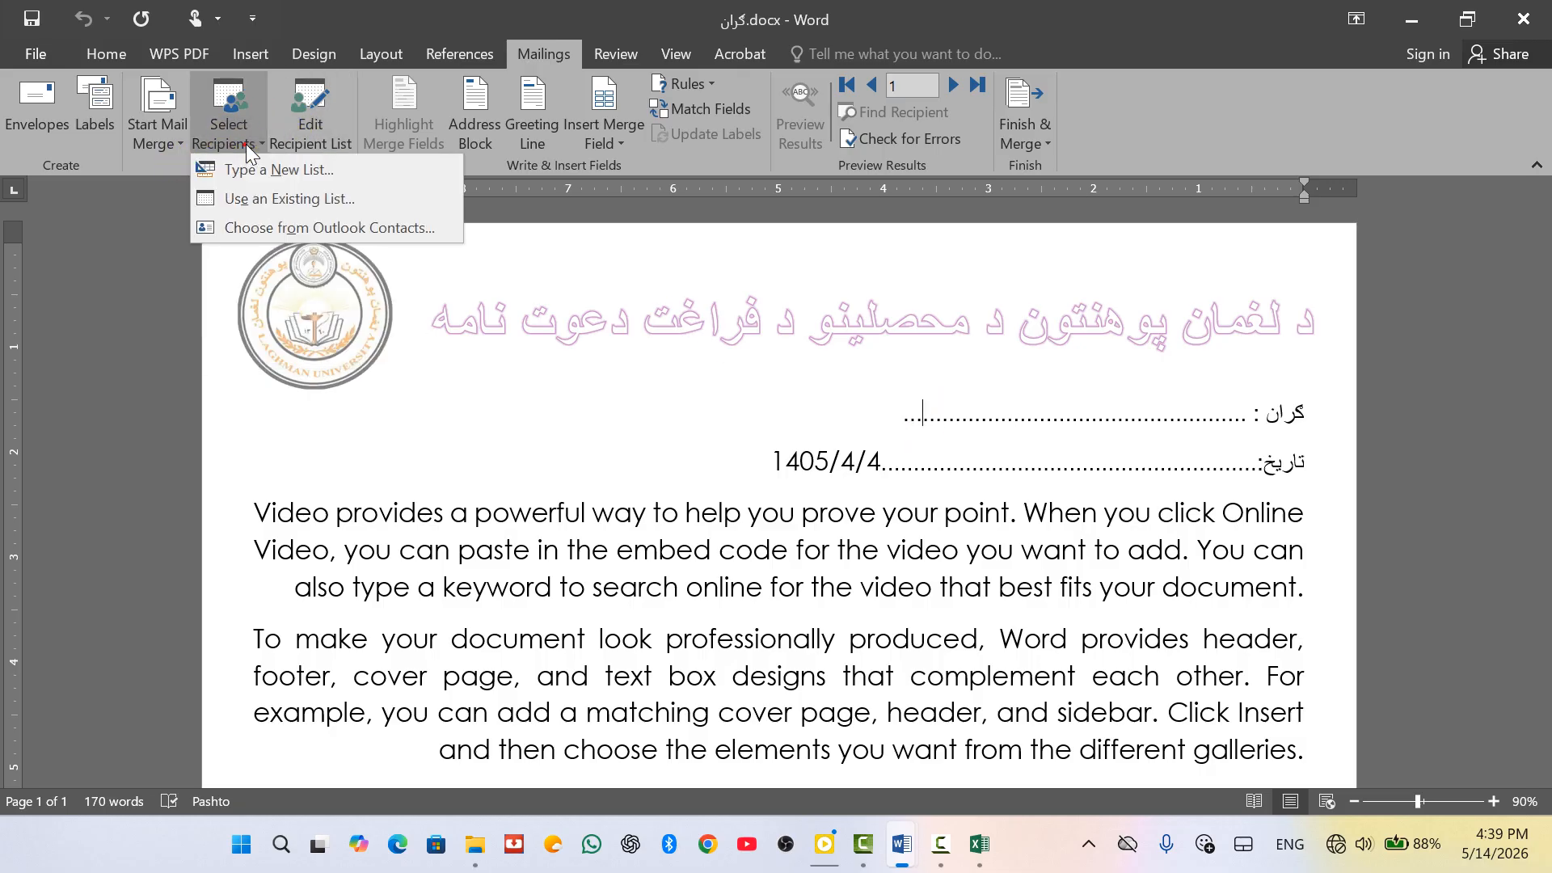
click(267, 202)
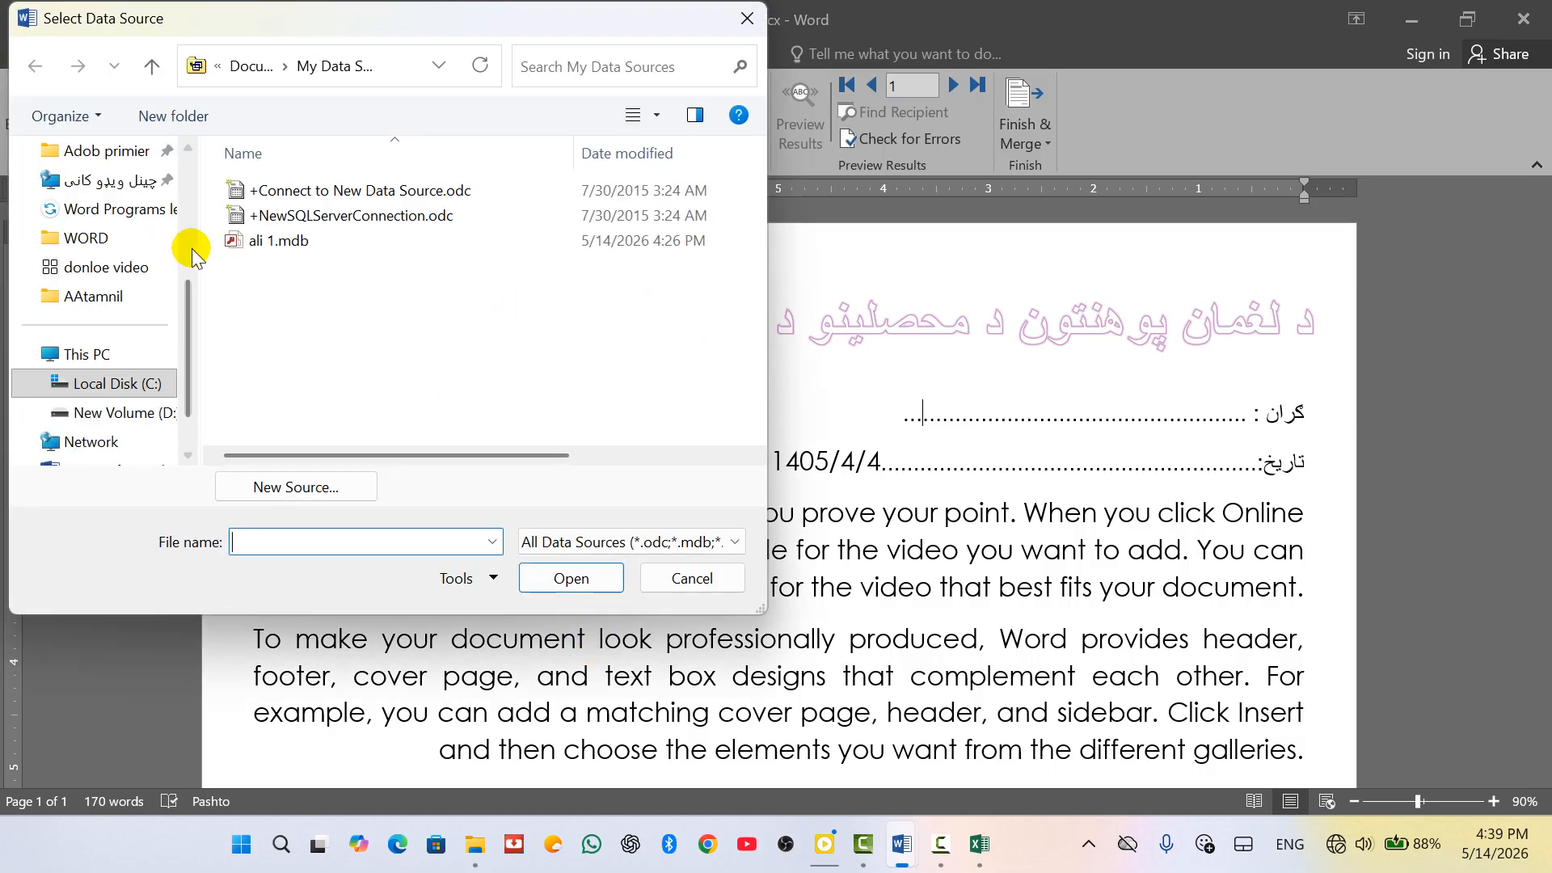
scroll(104, 190, up, 3)
click(98, 270)
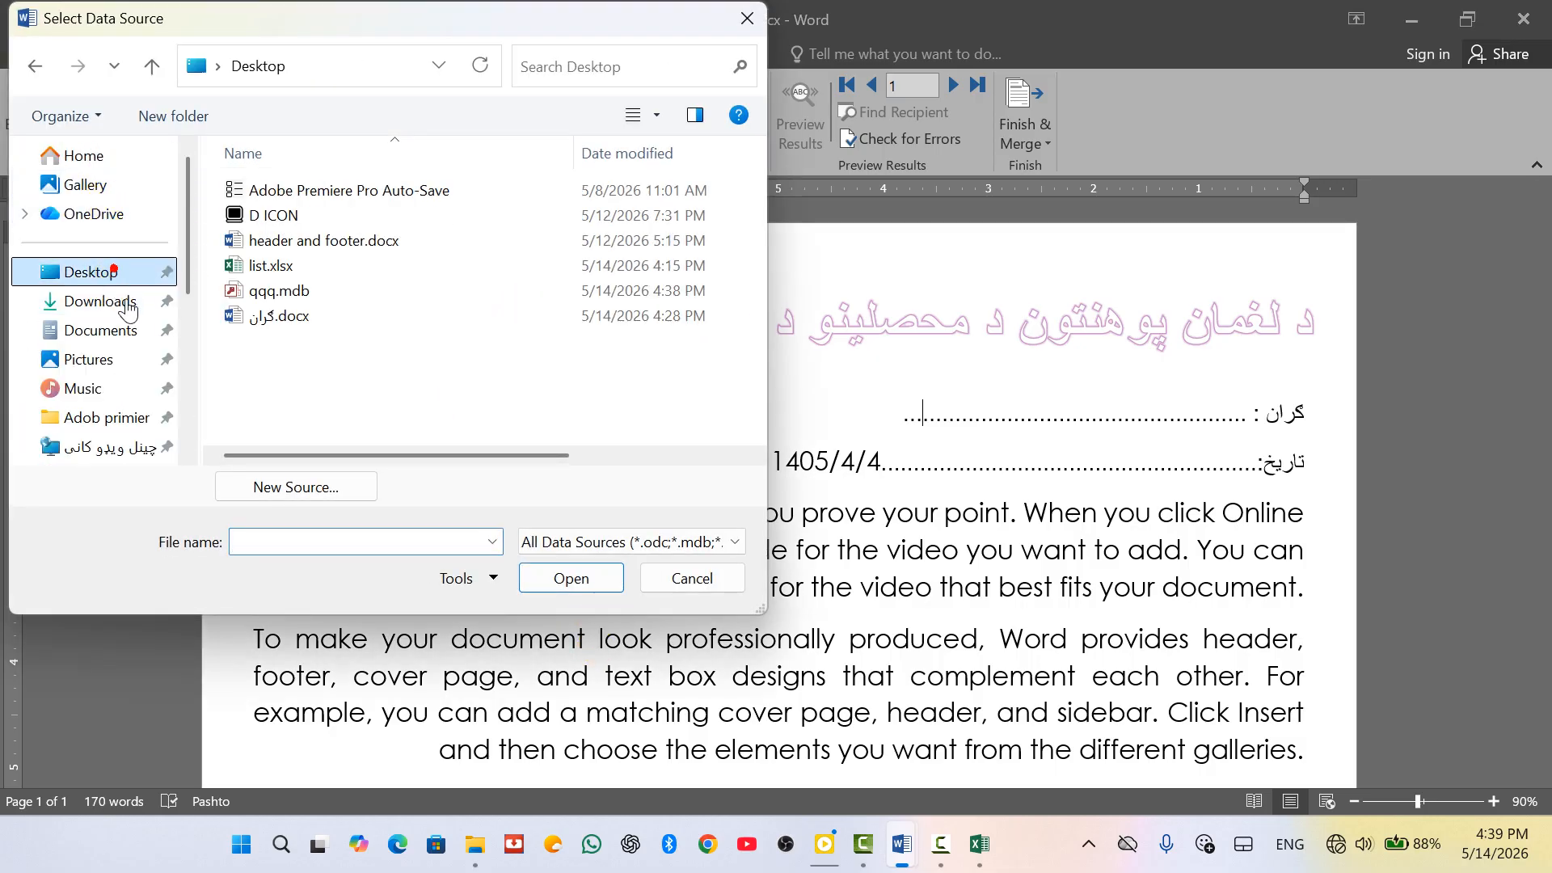
click(294, 291)
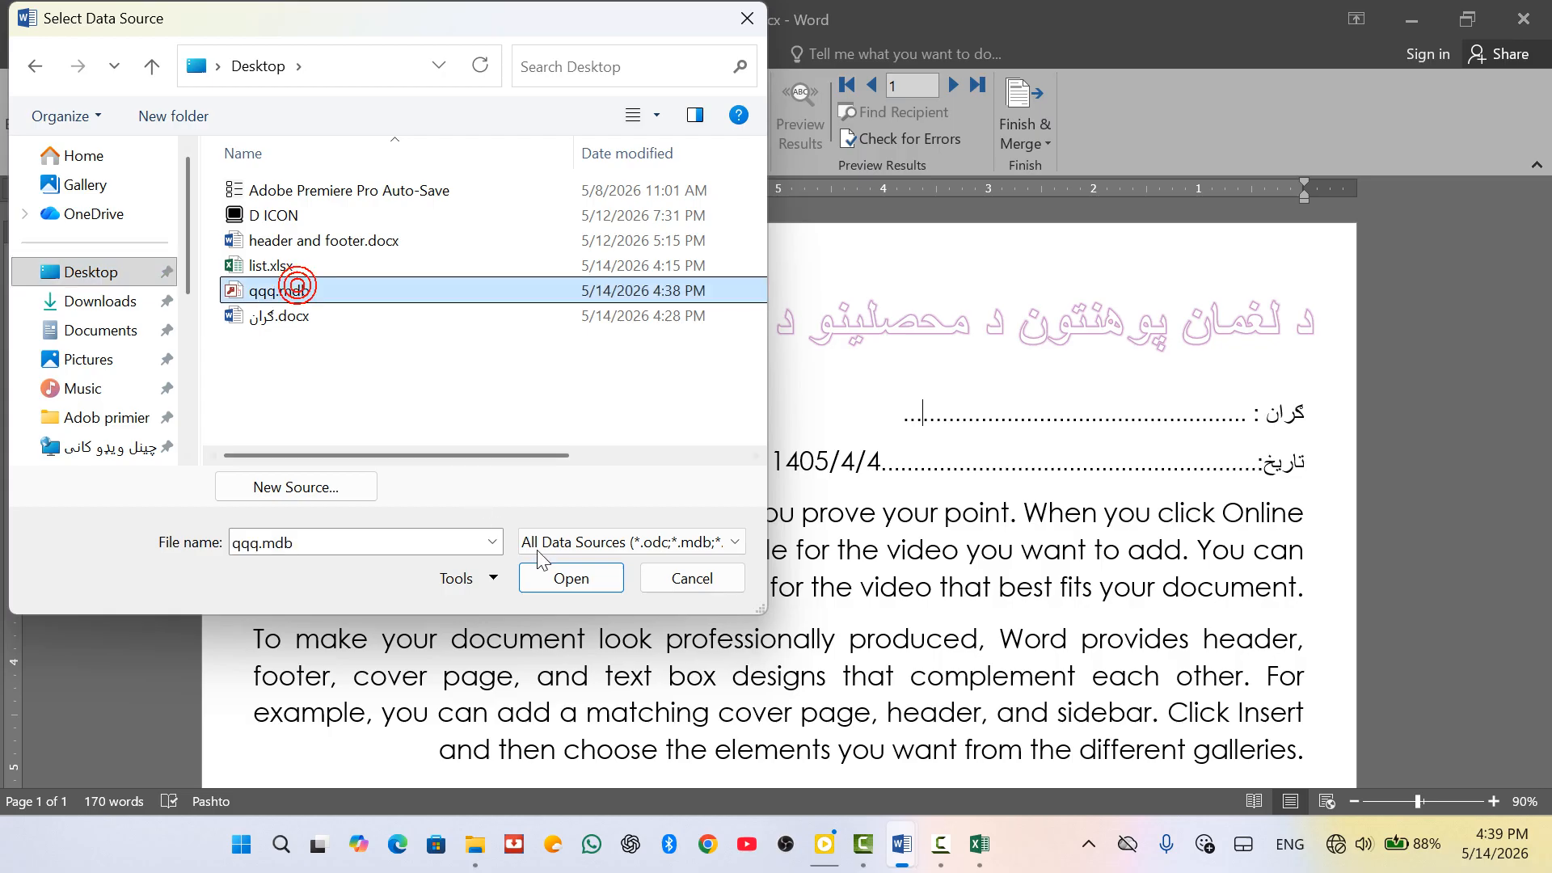
click(575, 583)
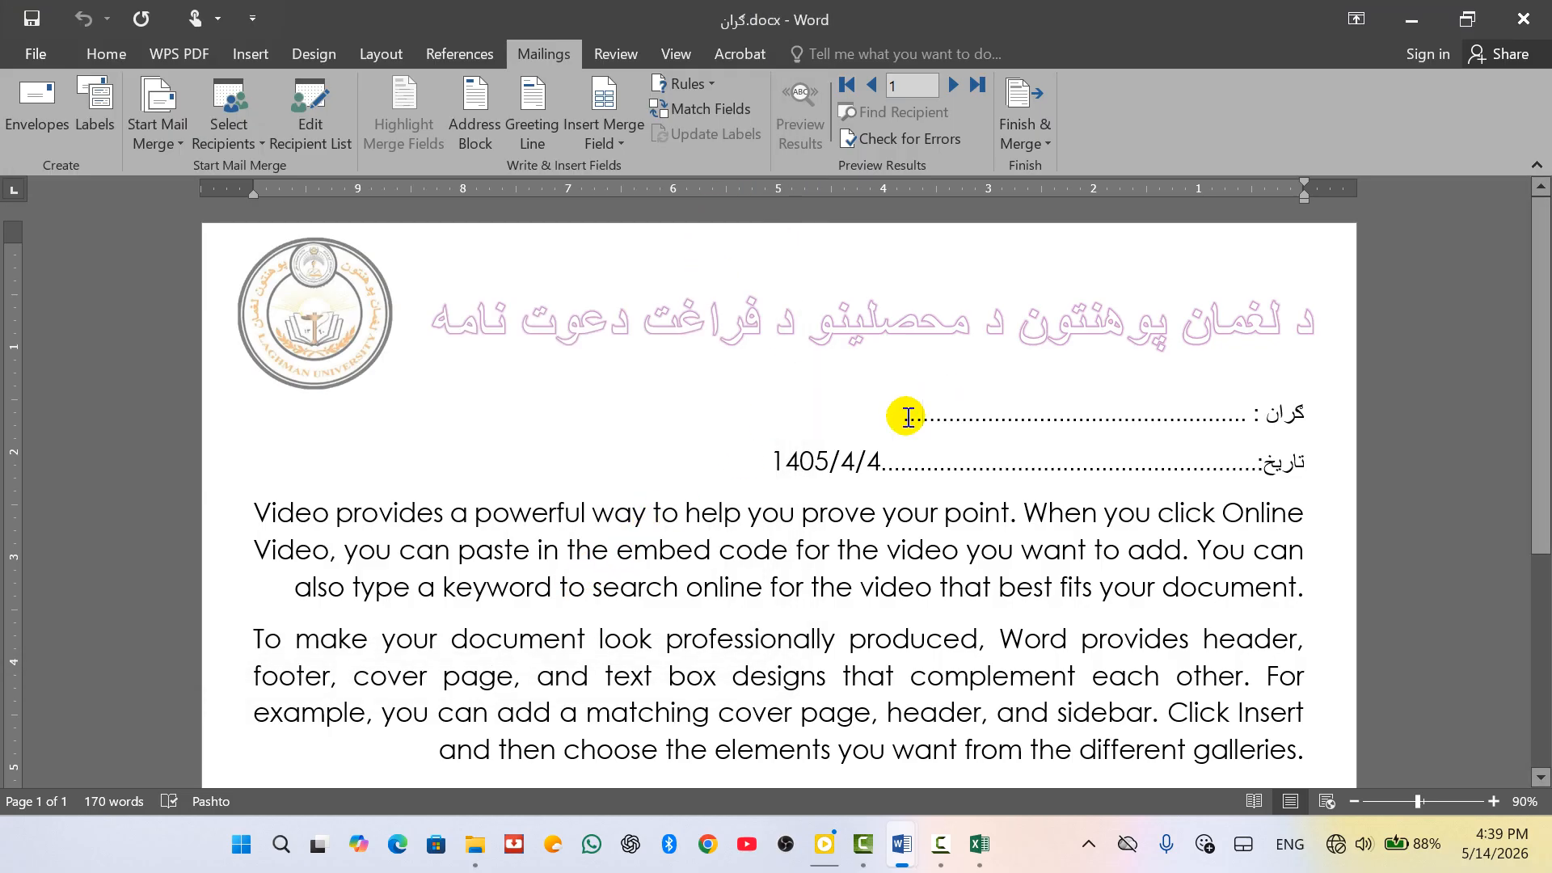
Replace the dotted line after گران with the full_name merge field.
drag(909, 417, 1252, 416)
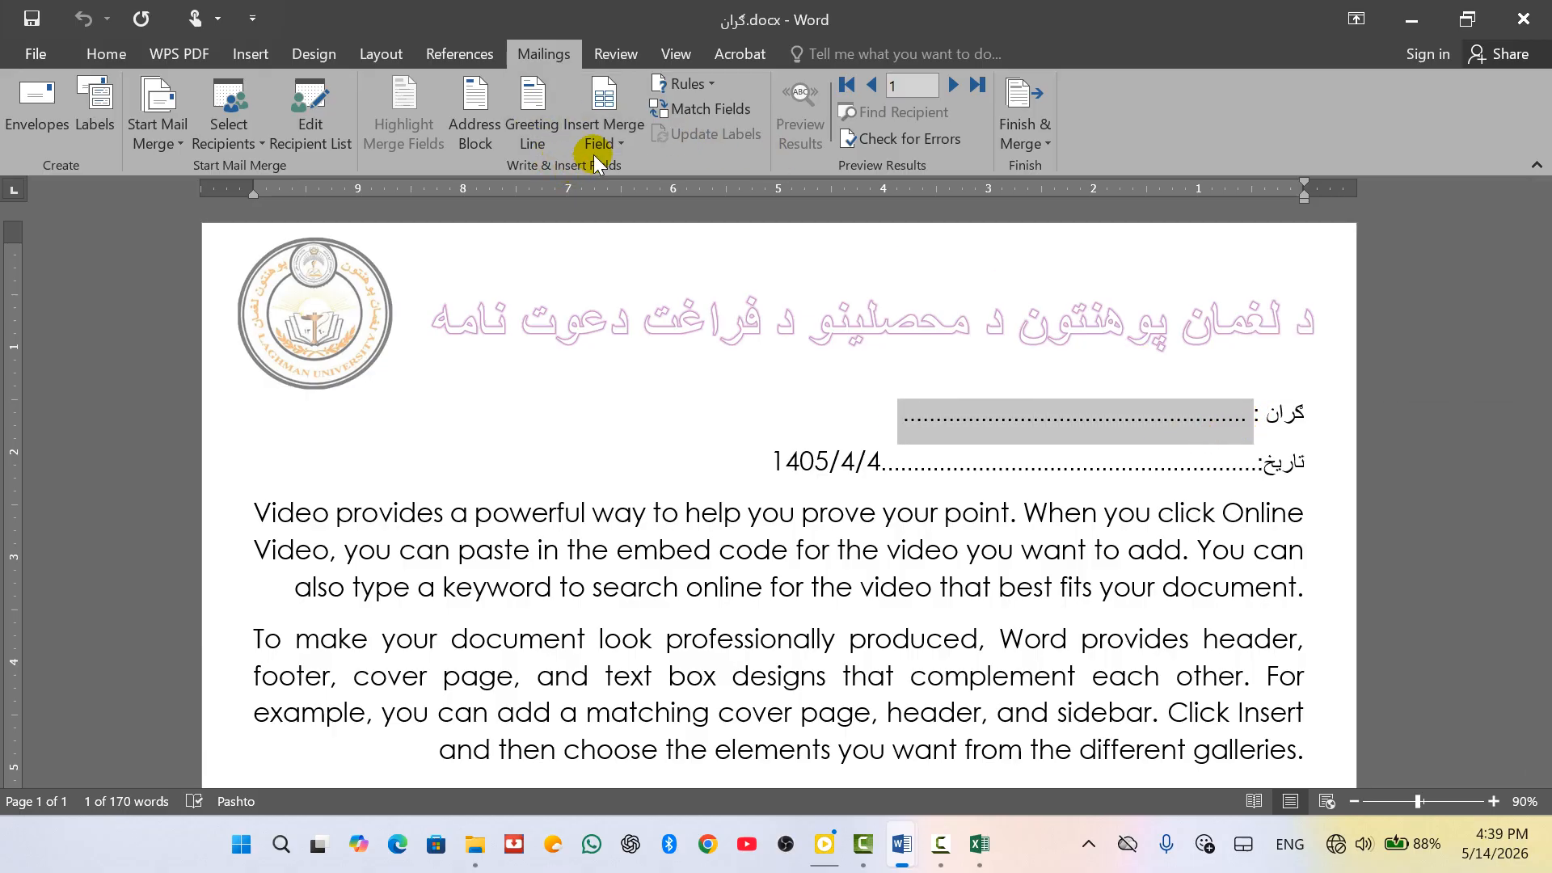
click(619, 143)
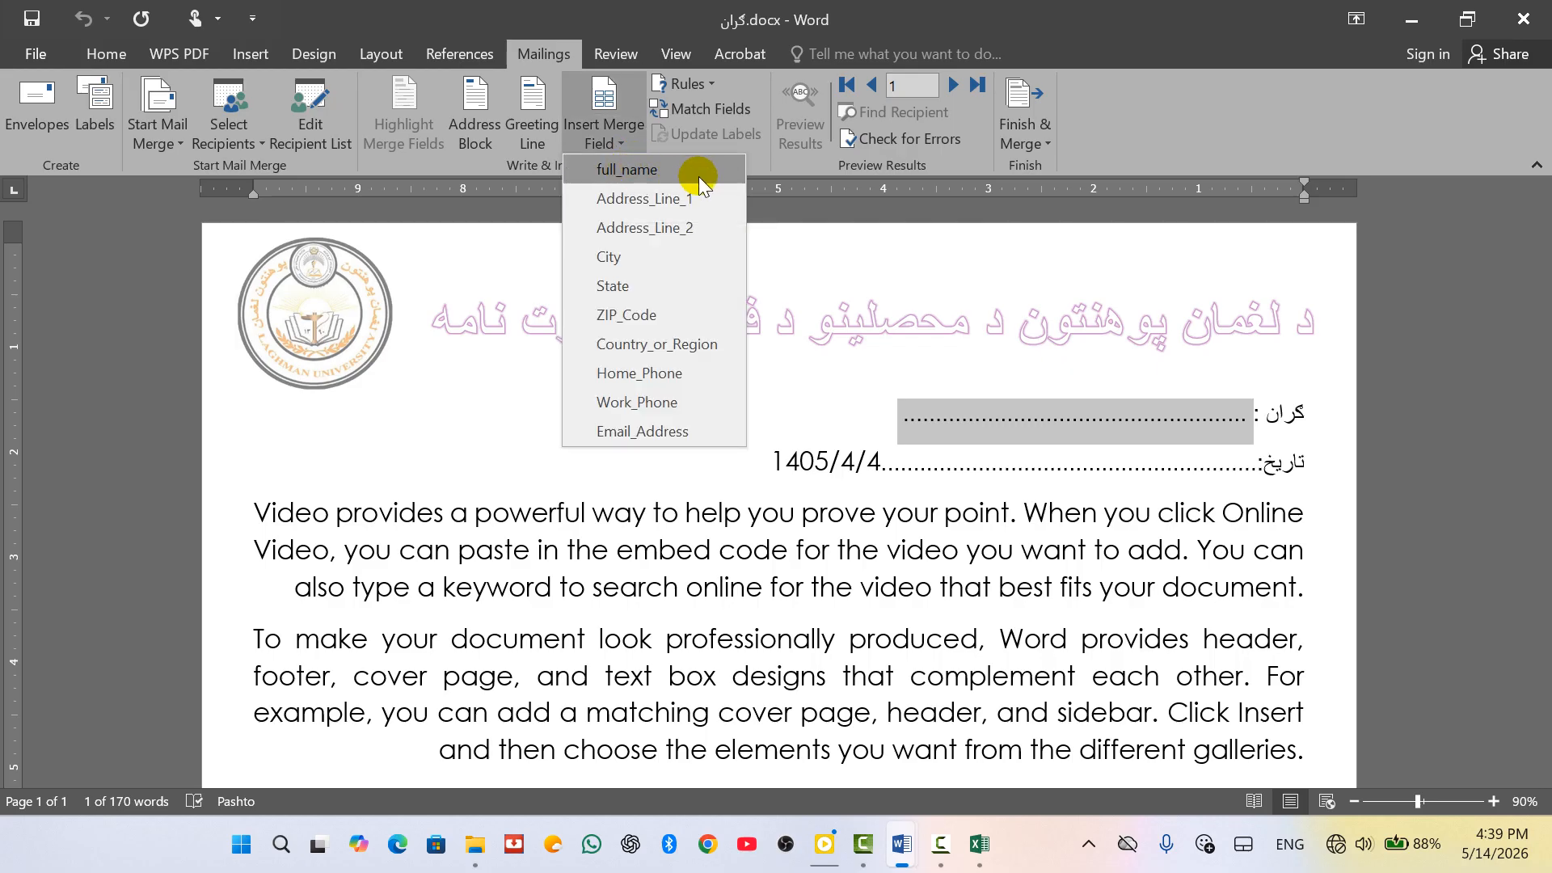
click(641, 171)
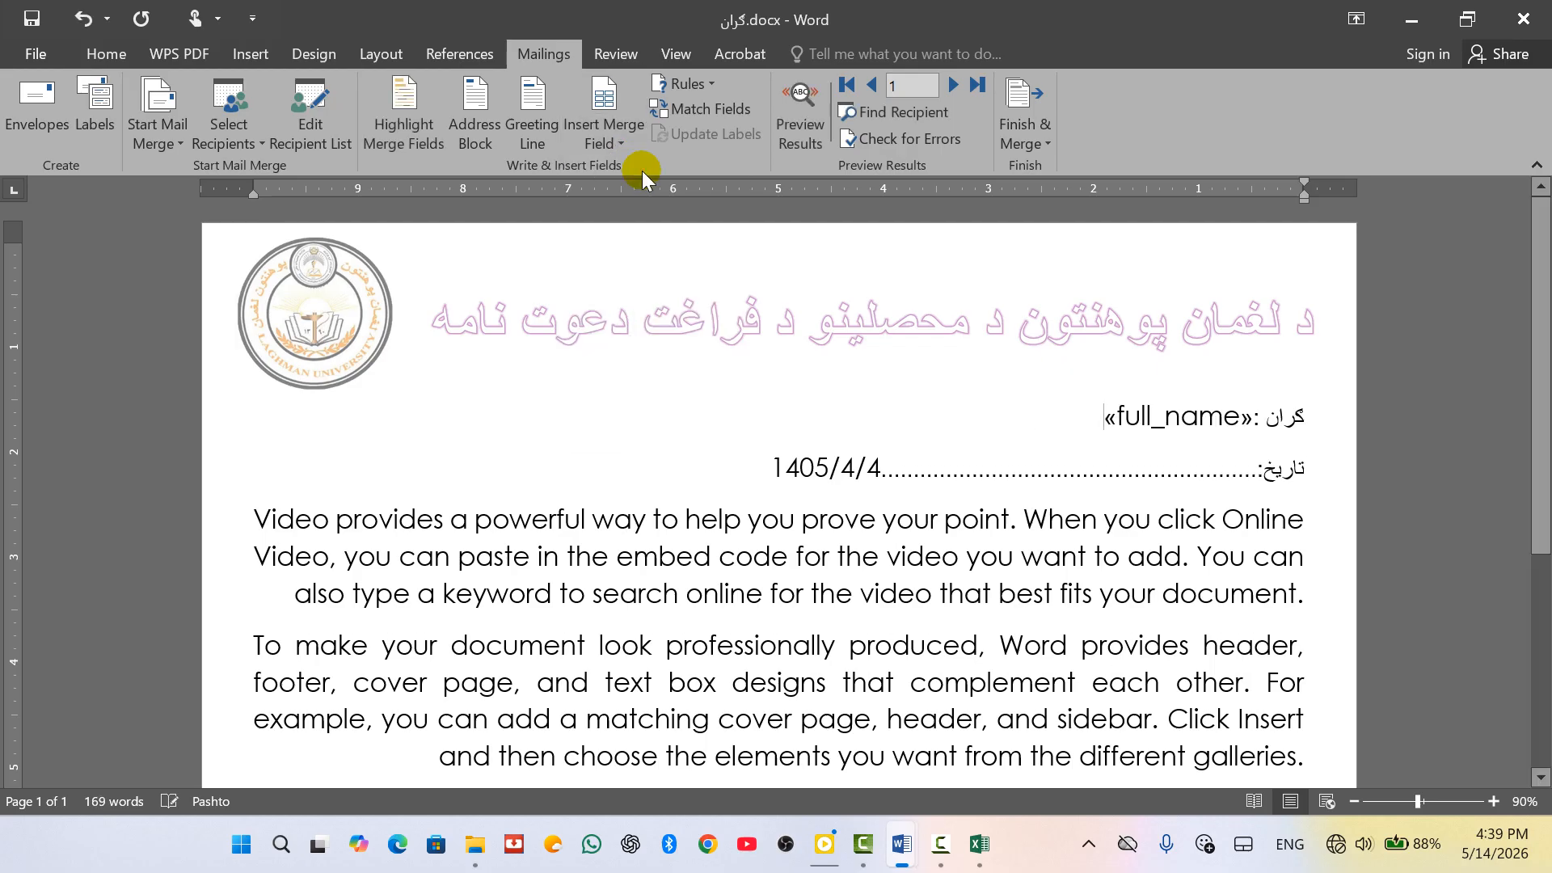
click(1431, 404)
Finish the merge by generating editable individual documents for all records.
click(1026, 139)
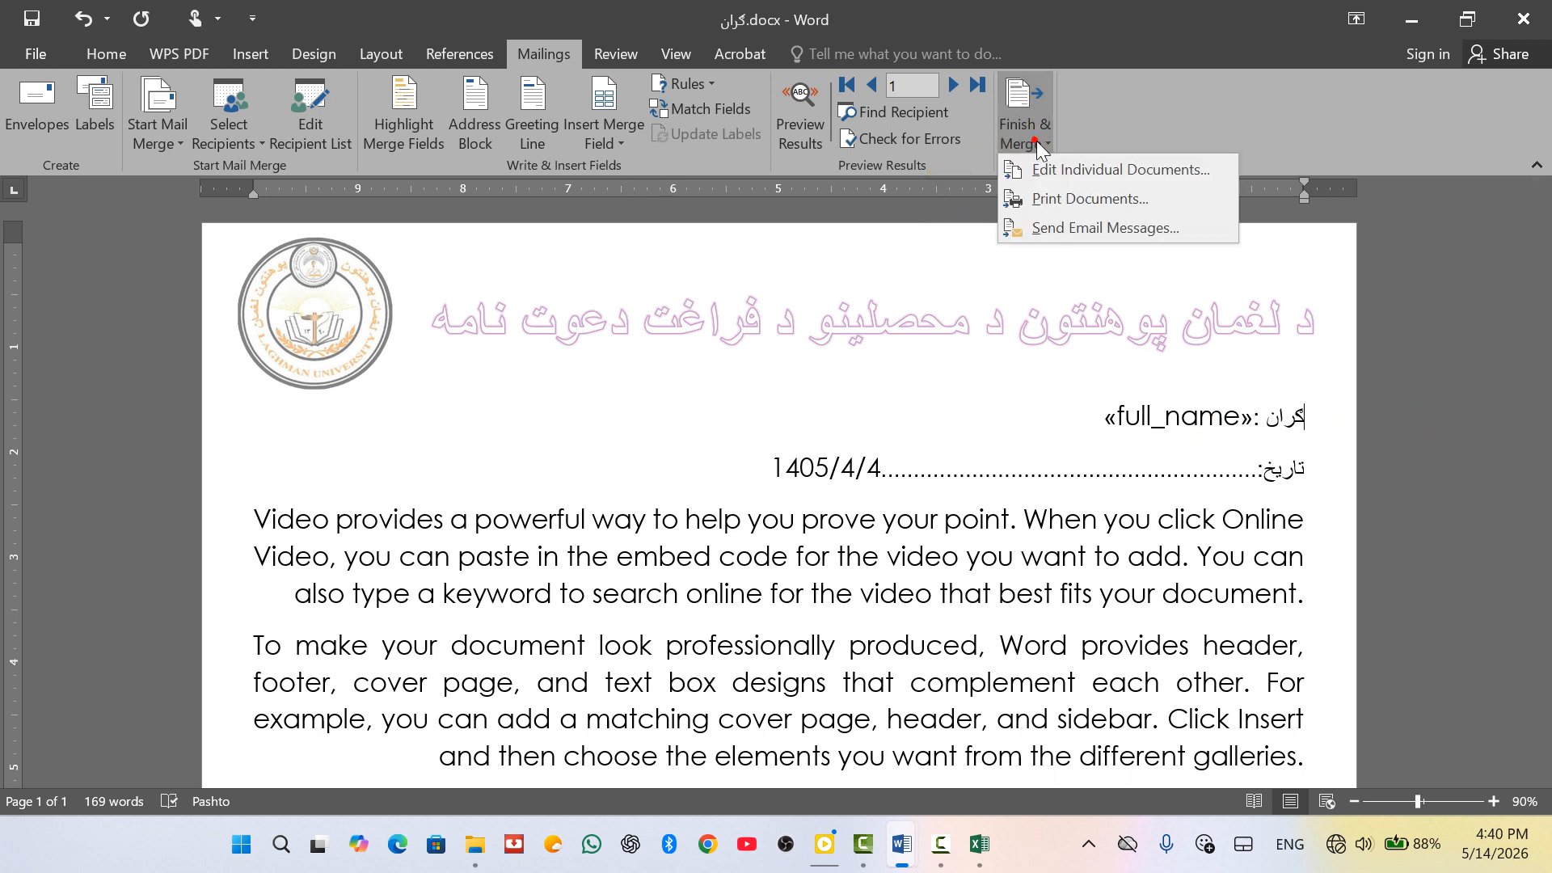
click(1087, 172)
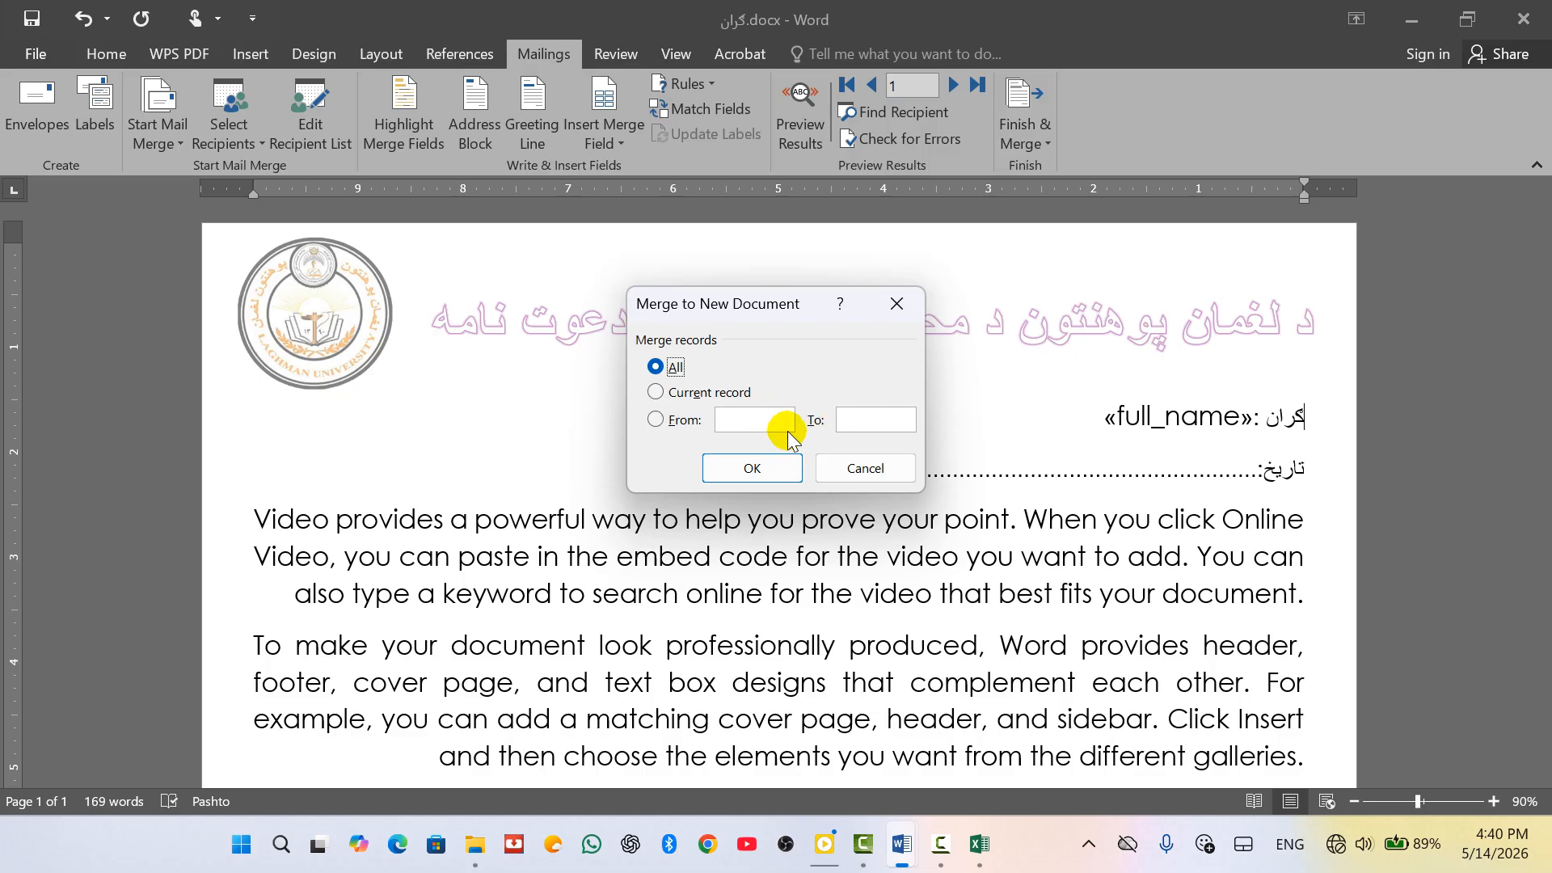
click(751, 468)
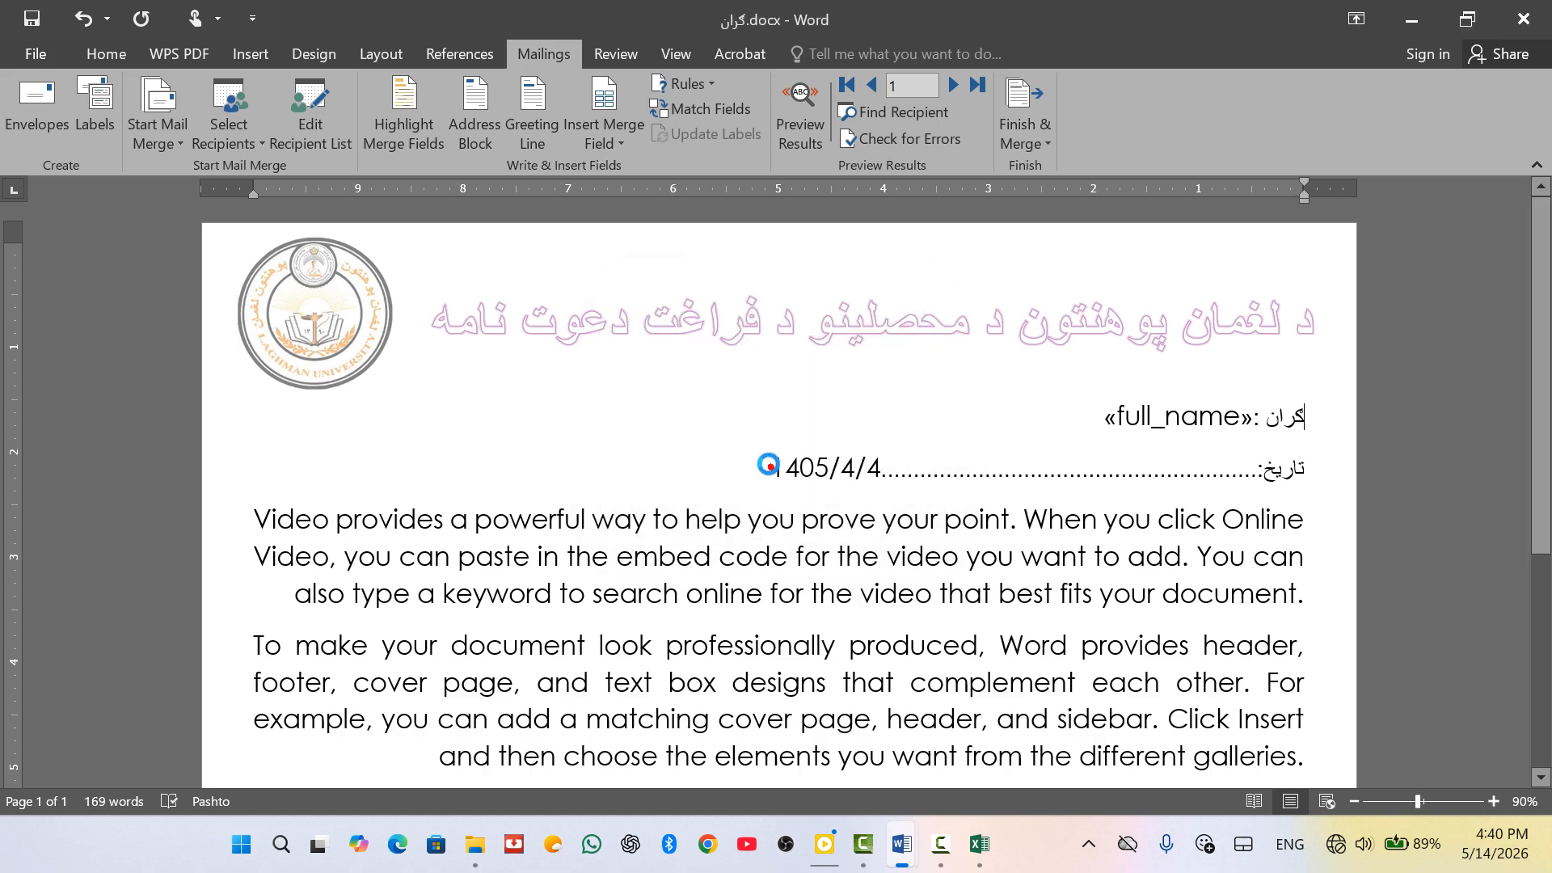
Examine the recipient name and body text on each page of the merged letters in Letters2.
scroll(1244, 432, down, 20)
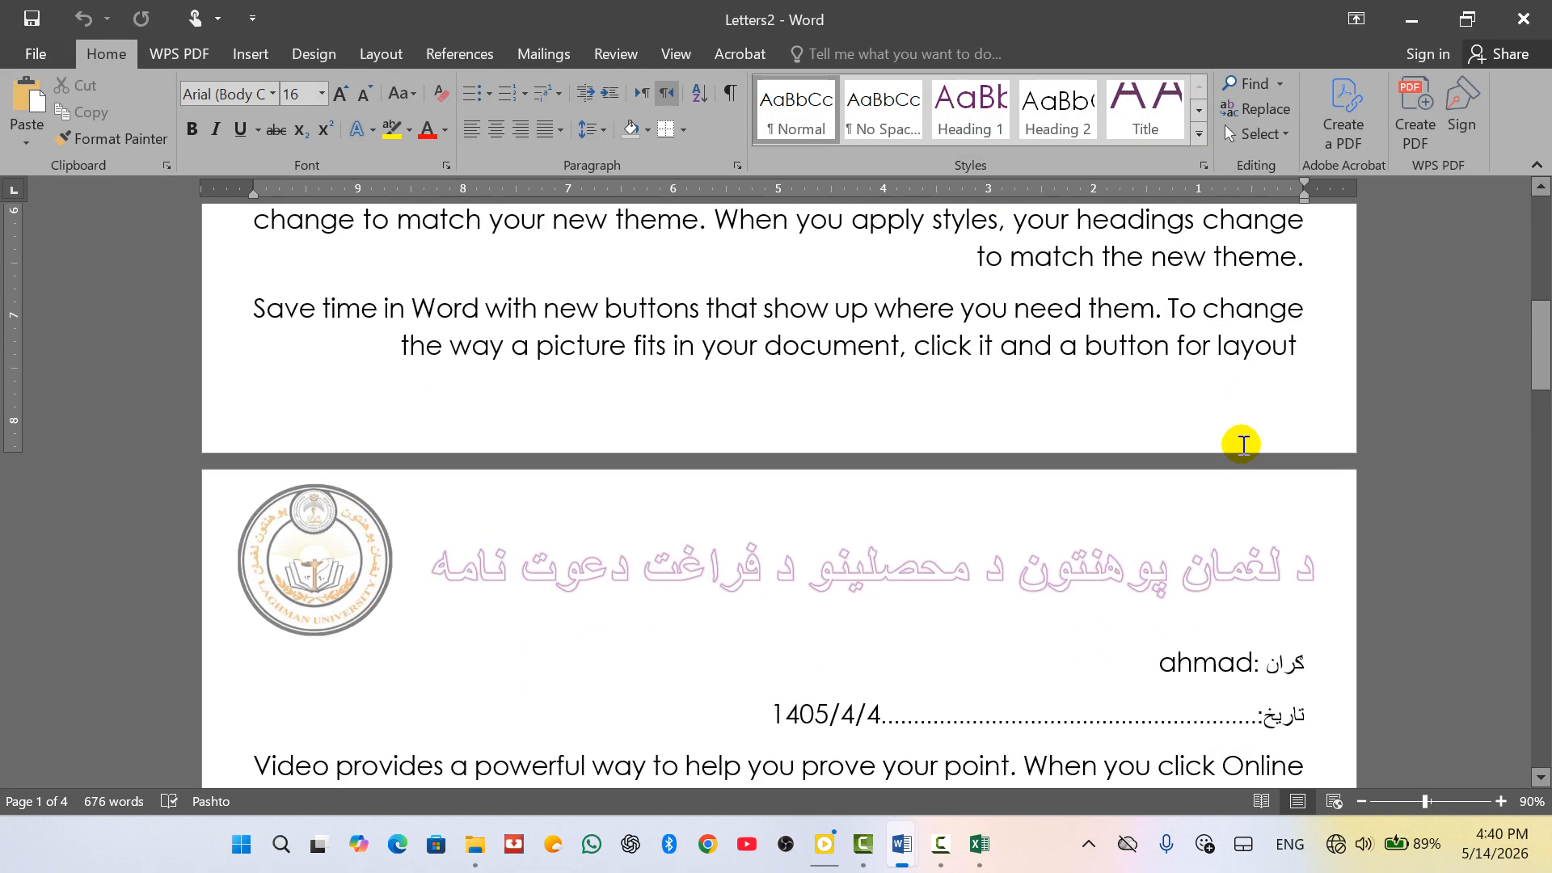
scroll(1185, 363, down, 10)
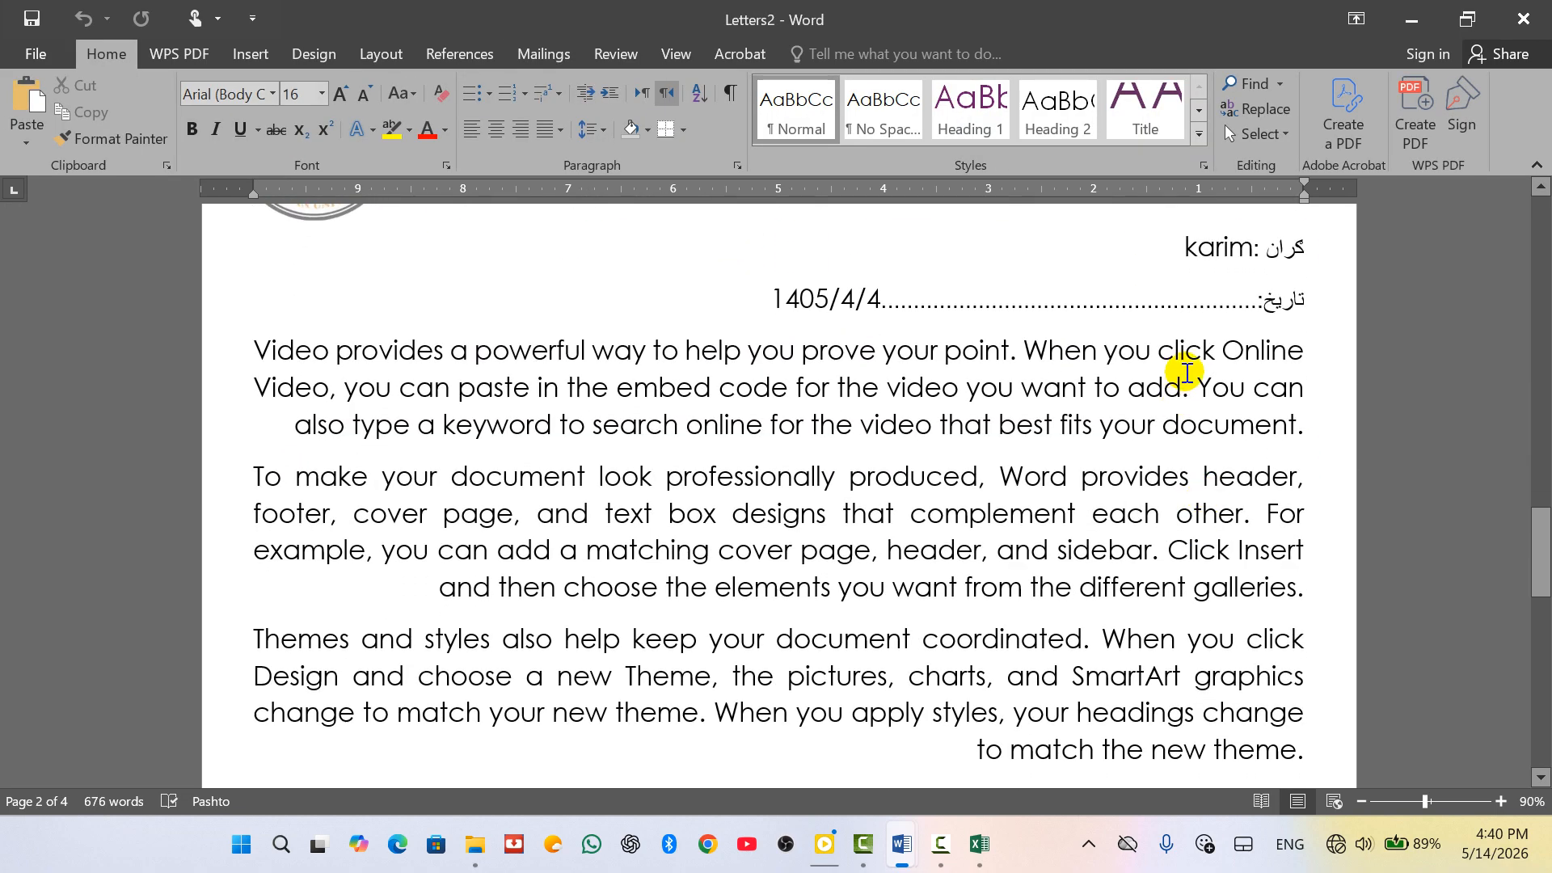
scroll(1074, 504, down, 10)
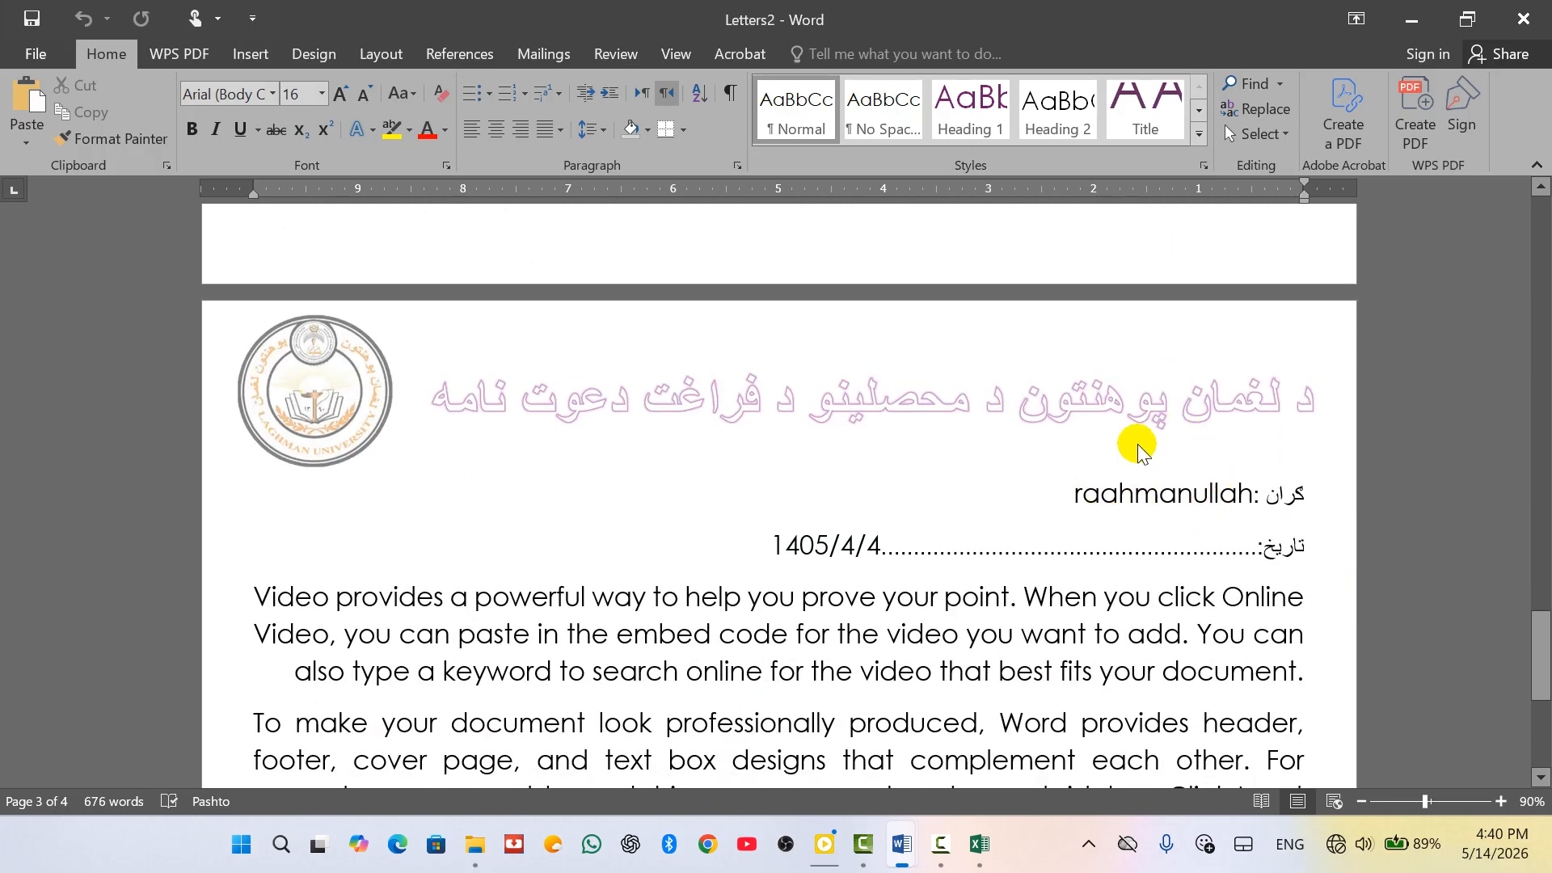
scroll(1043, 509, up, 3)
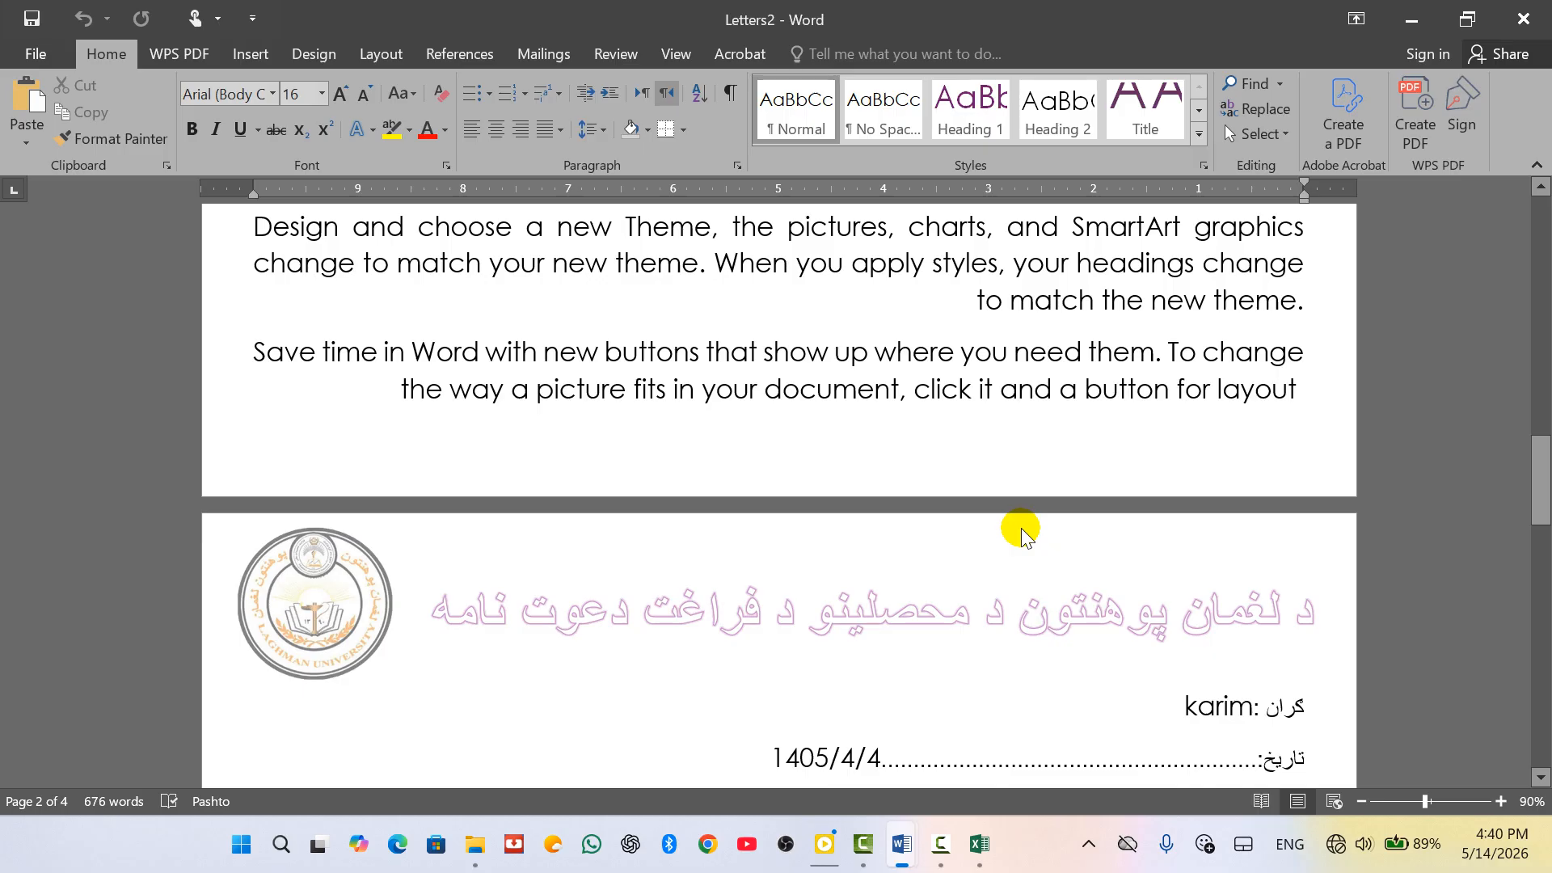
scroll(1021, 529, up, 10)
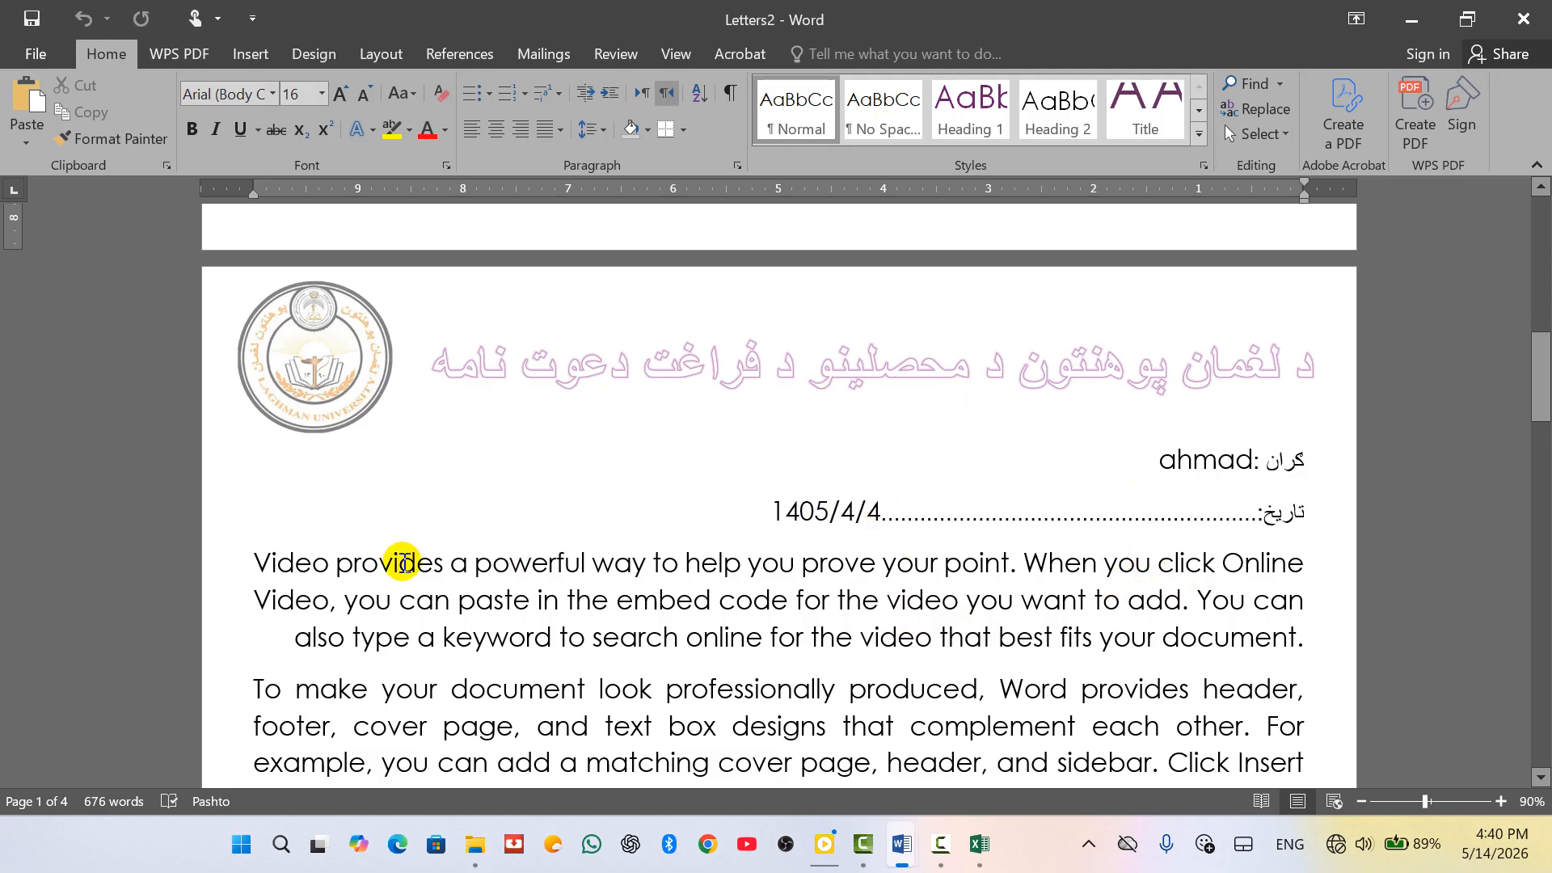
drag(225, 563, 829, 723)
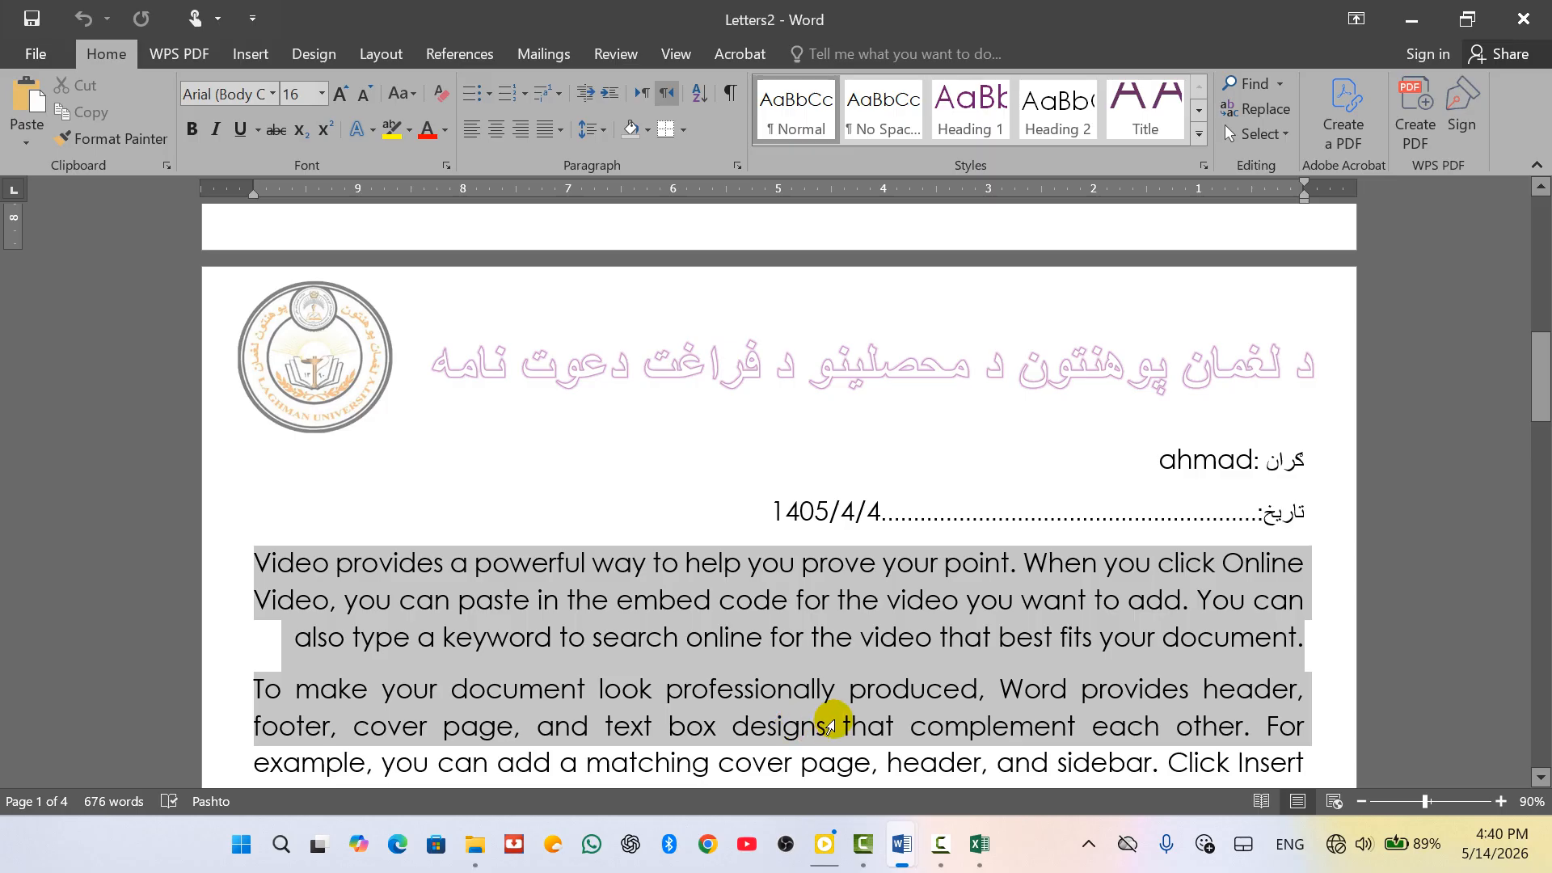
click(574, 565)
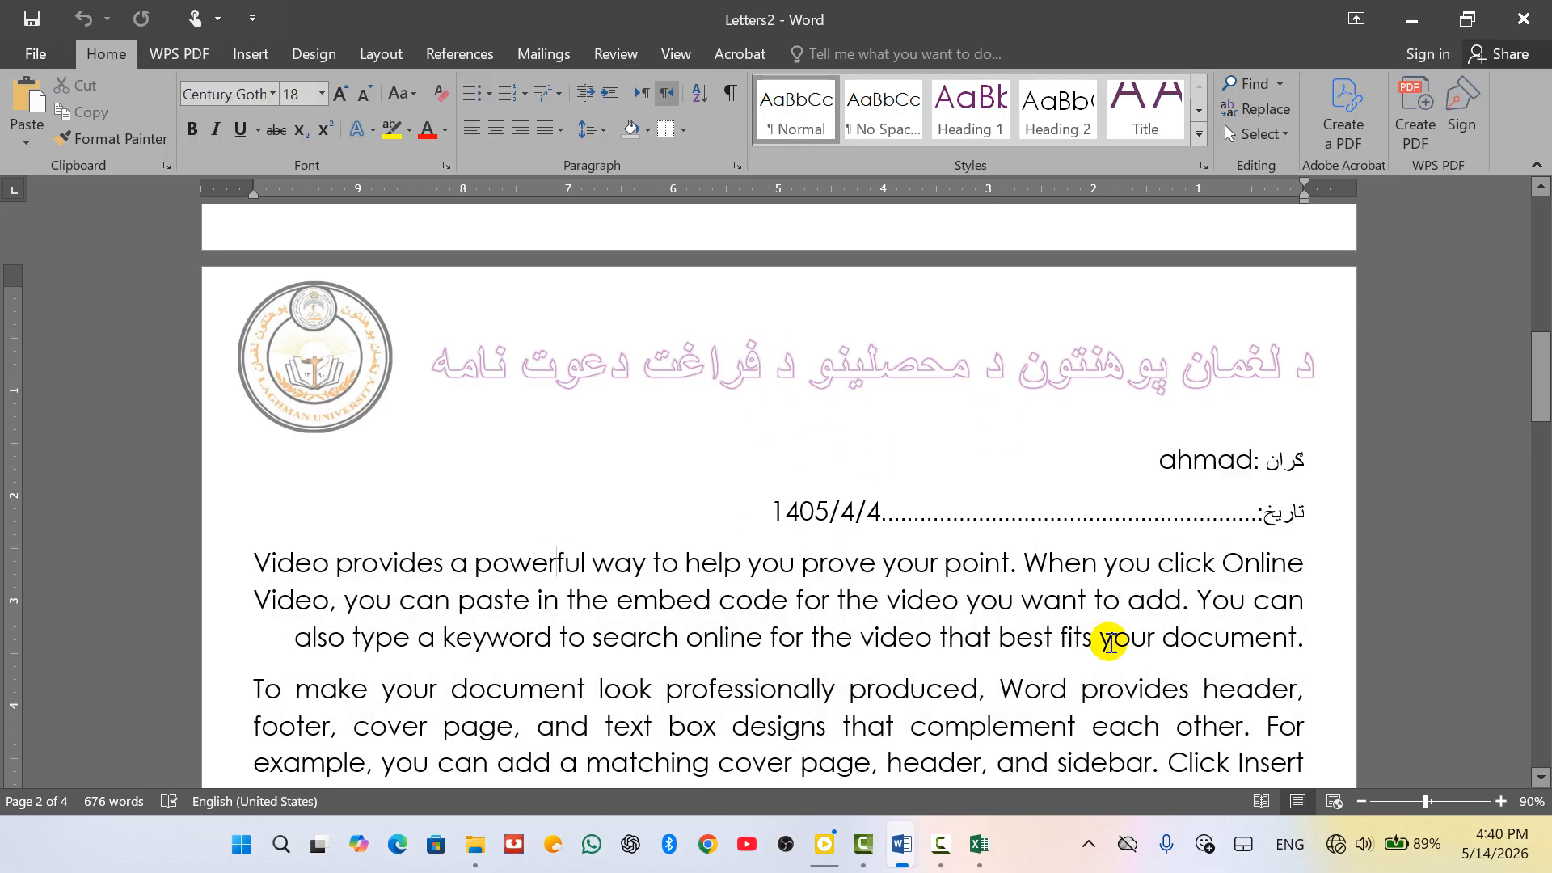